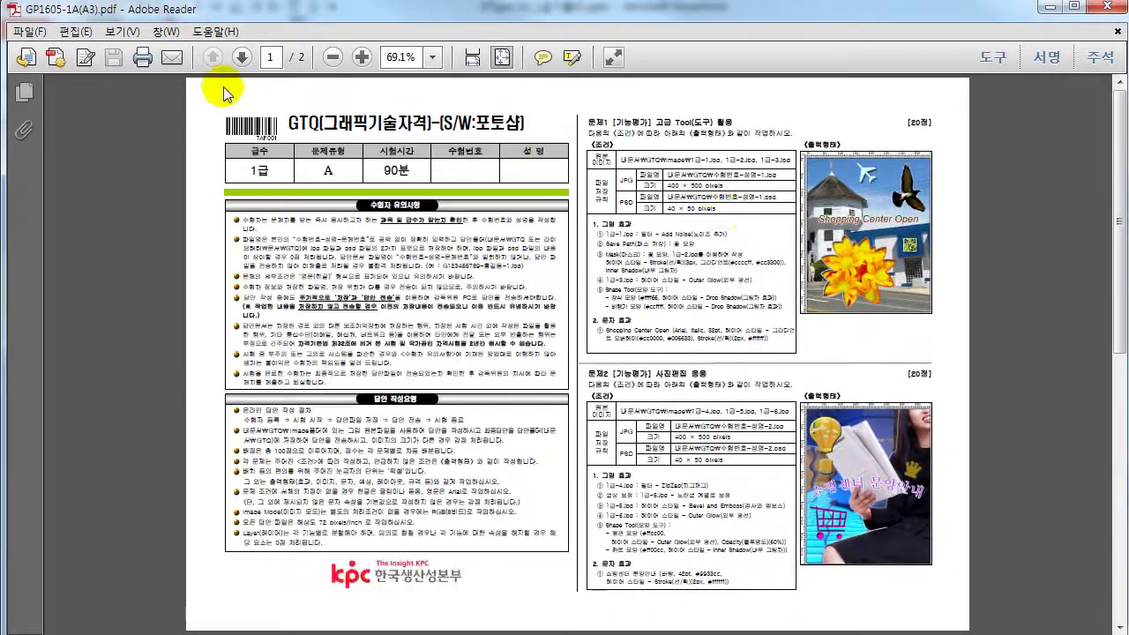
- Enlarge the exam PDF to 125% and review Problem 1's picture-effect conditions for the path, mask, layer styles and shapes
{"action": "left_click", "coordinate": [362, 57]}
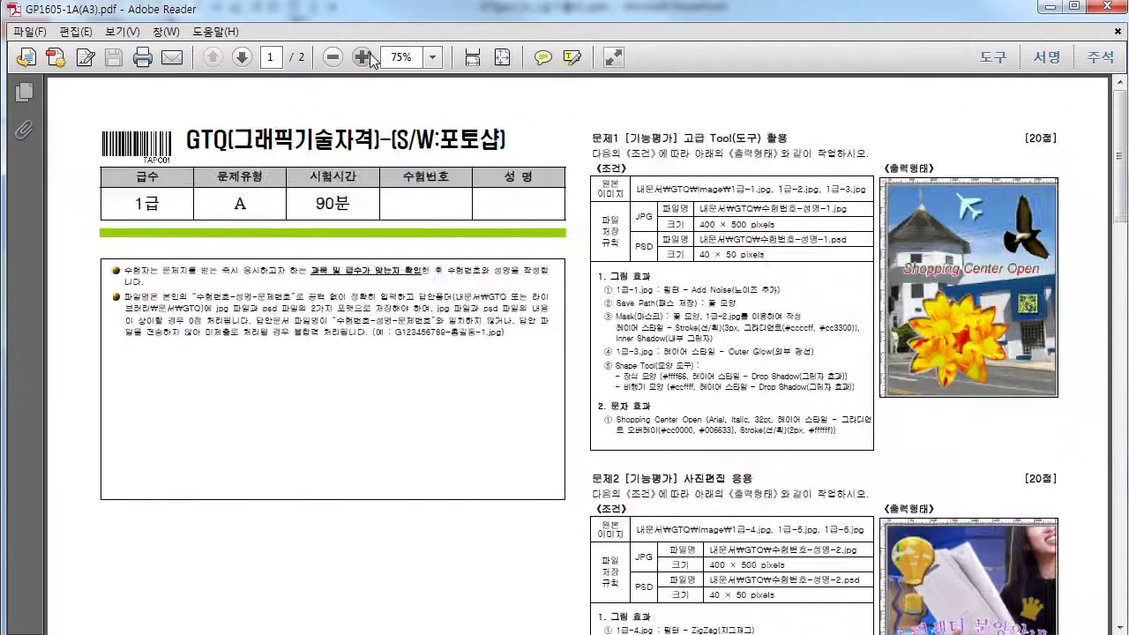
{"action": "left_click", "coordinate": [371, 58]}
{"action": "left_click", "coordinate": [371, 57]}
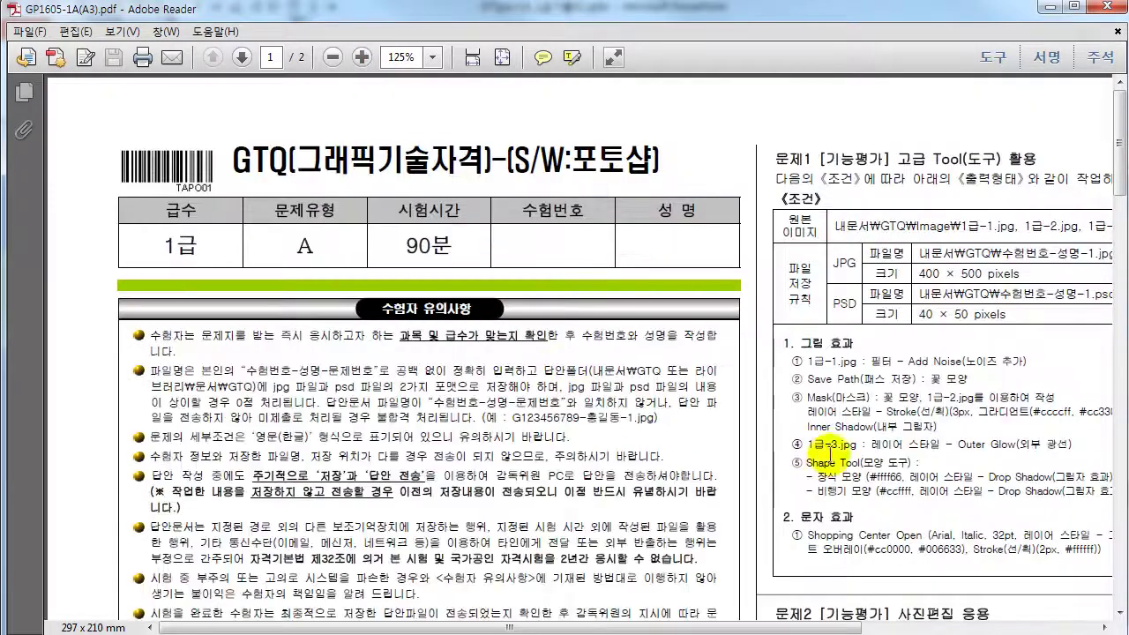
{"action": "left_click", "coordinate": [843, 627]}
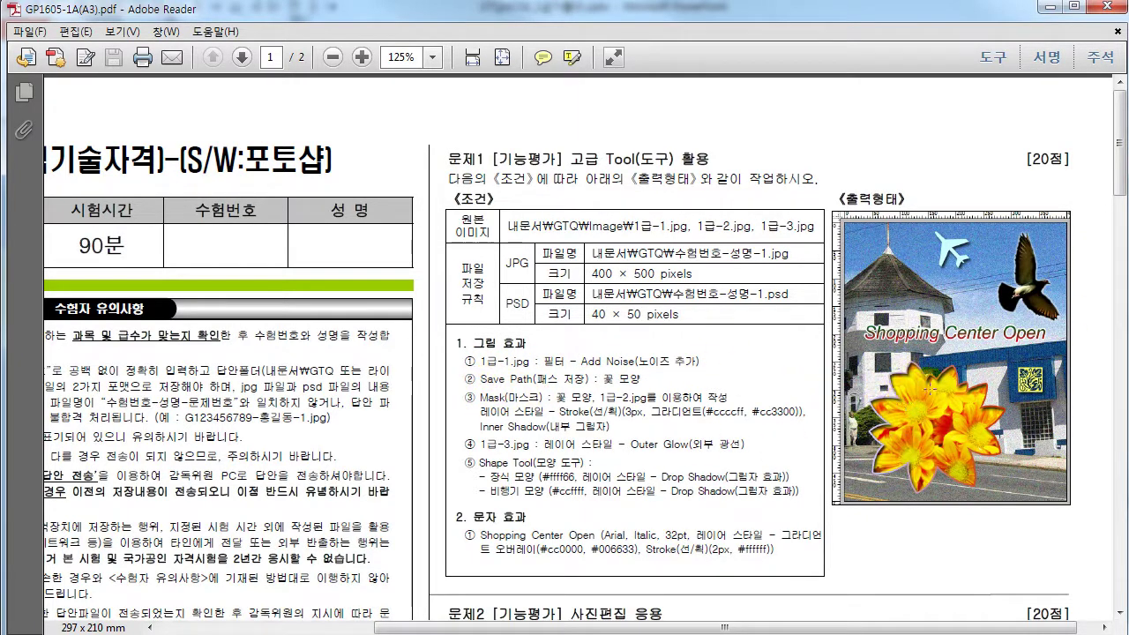
{"action": "left_click_drag", "start_coordinate": [535, 380], "coordinate": [641, 382]}
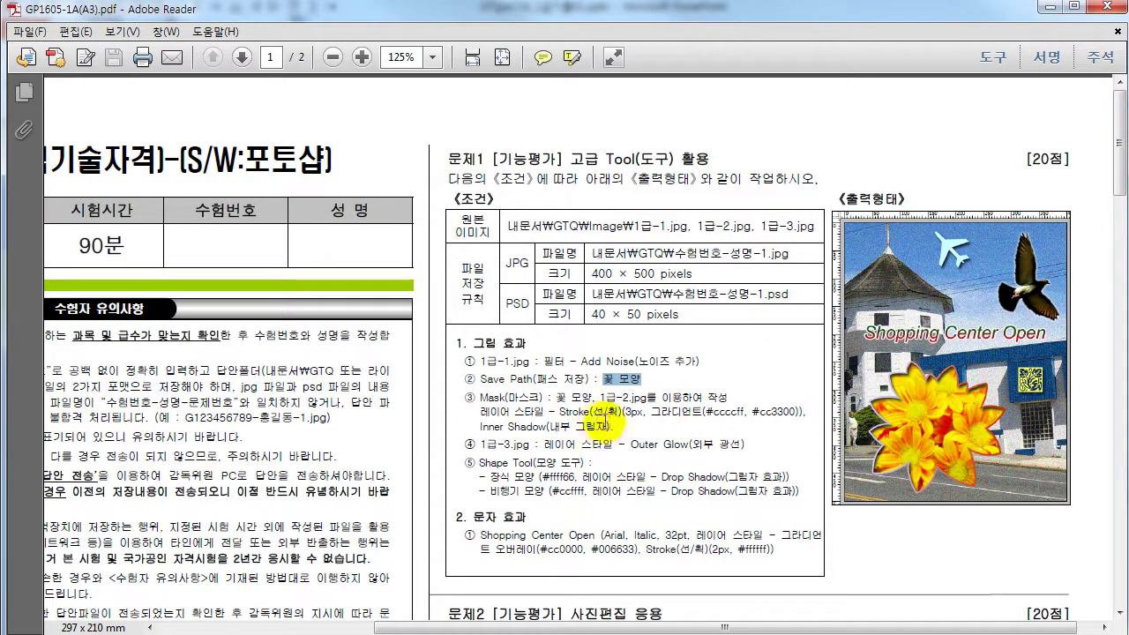
{"action": "left_click", "coordinate": [659, 422]}
{"action": "left_click_drag", "start_coordinate": [479, 397], "coordinate": [627, 433]}
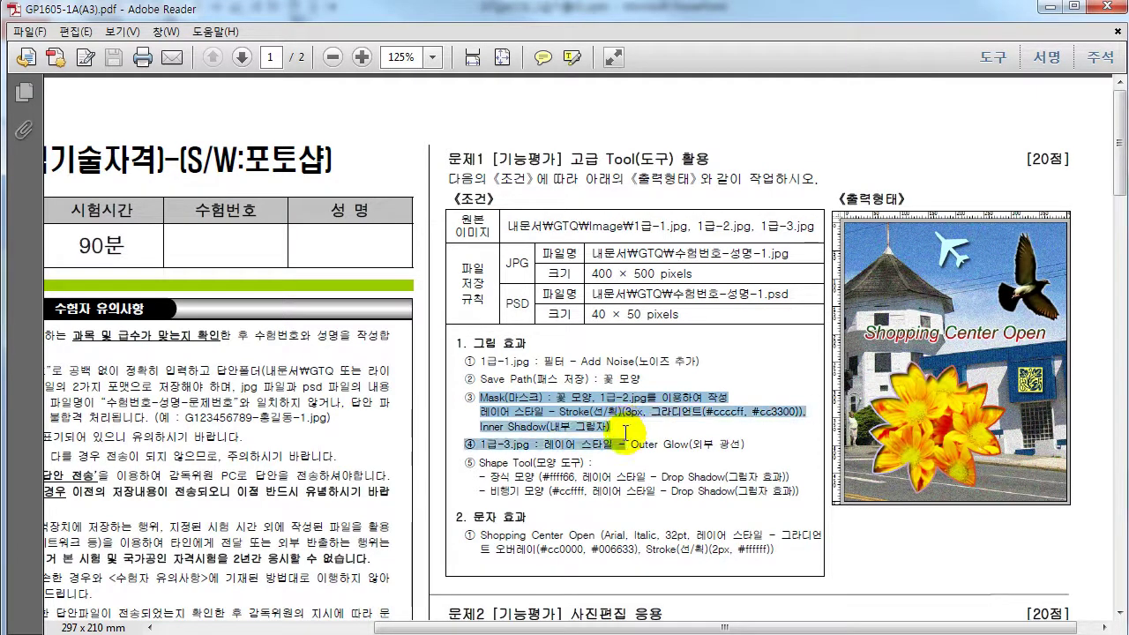
{"action": "left_click", "coordinate": [627, 432]}
{"action": "left_click_drag", "start_coordinate": [482, 443], "coordinate": [728, 448]}
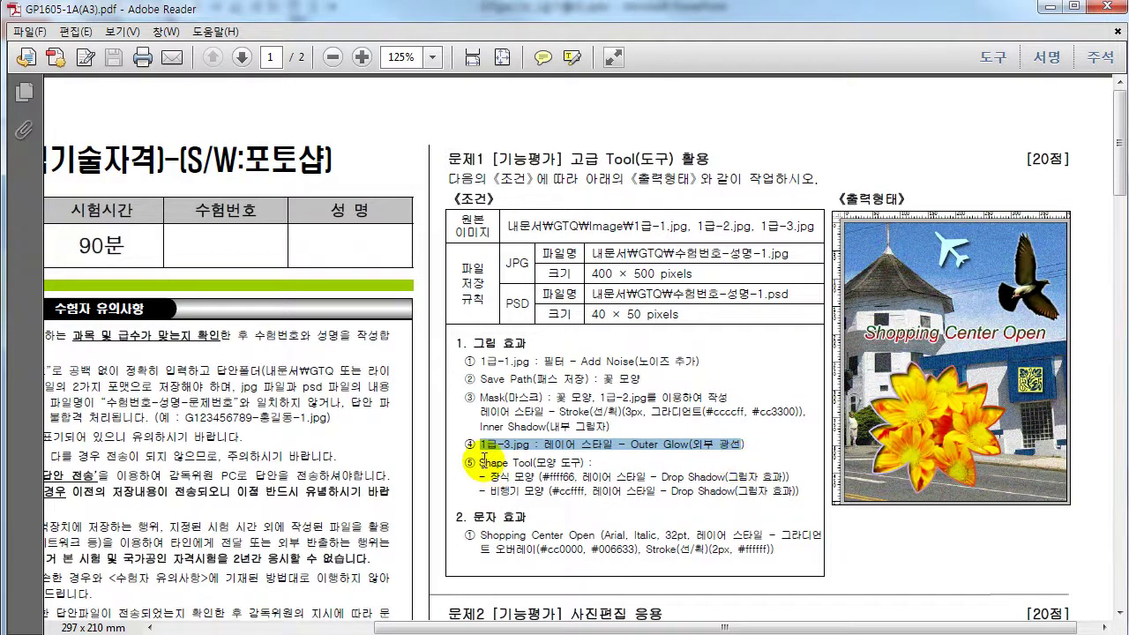
{"action": "left_click", "coordinate": [476, 467]}
{"action": "left_click_drag", "start_coordinate": [477, 468], "coordinate": [554, 492]}
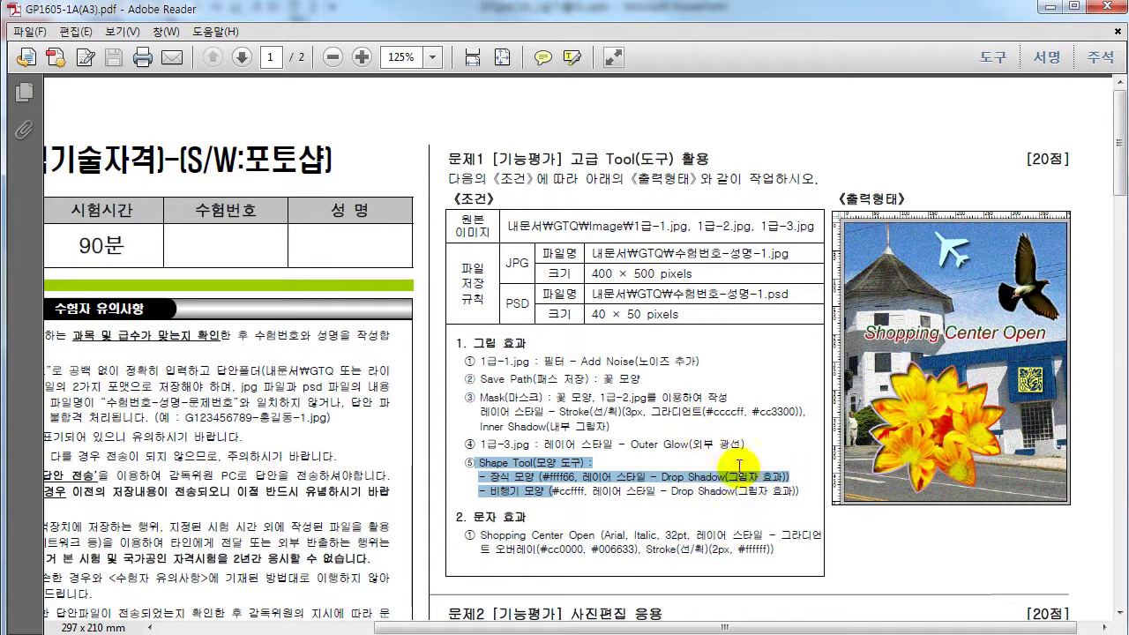
- Review Problem 1's text-effect conditions for "Shopping Center Open", including font size, gradient overlay and stroke
{"action": "left_click_drag", "start_coordinate": [481, 535], "coordinate": [595, 535]}
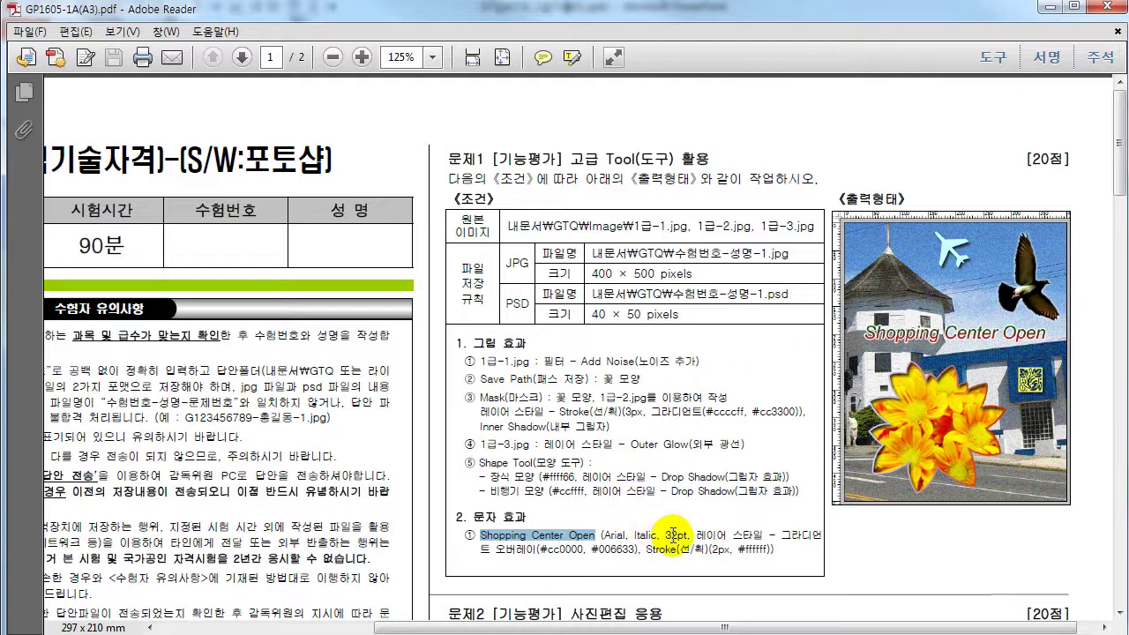
{"action": "left_click_drag", "start_coordinate": [662, 535], "coordinate": [731, 549]}
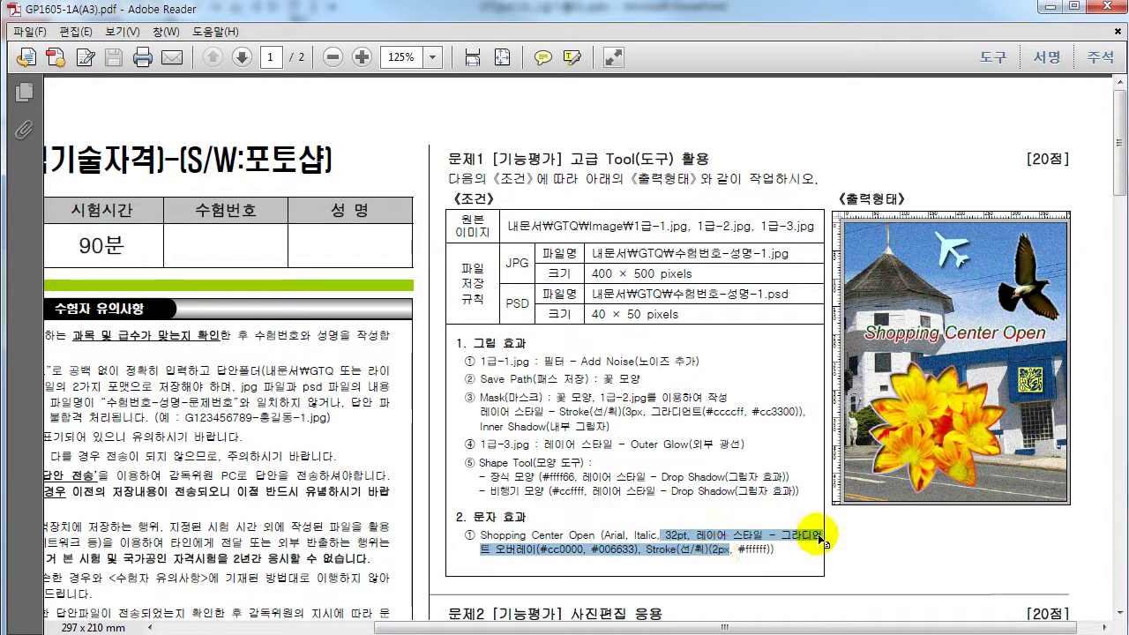
{"action": "left_click", "coordinate": [919, 577]}
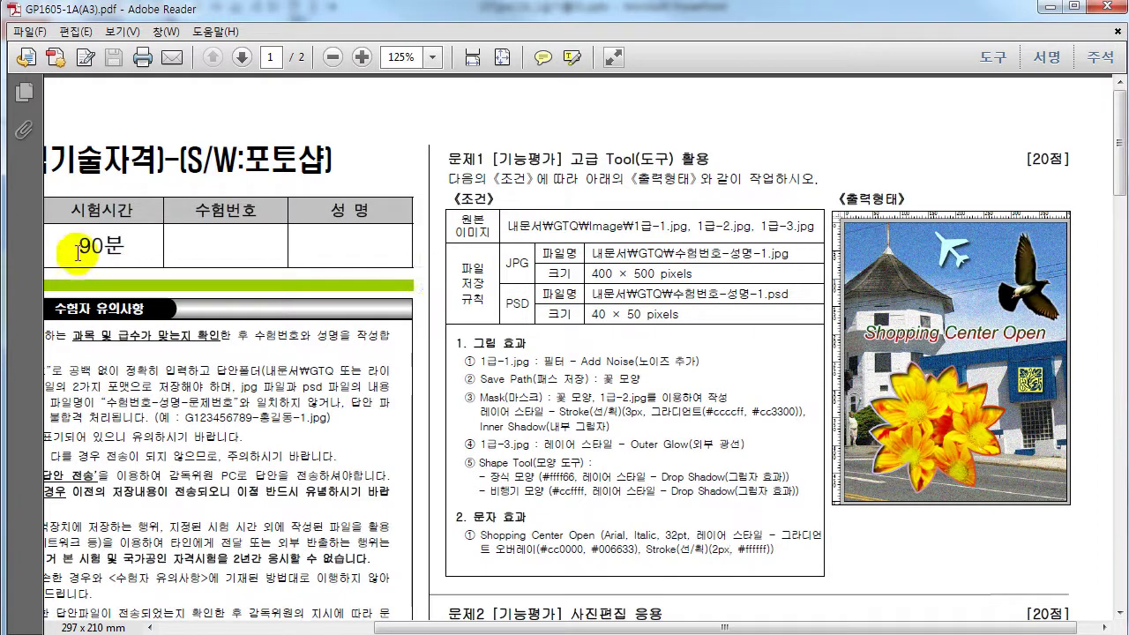
{"action": "left_click", "coordinate": [757, 494]}
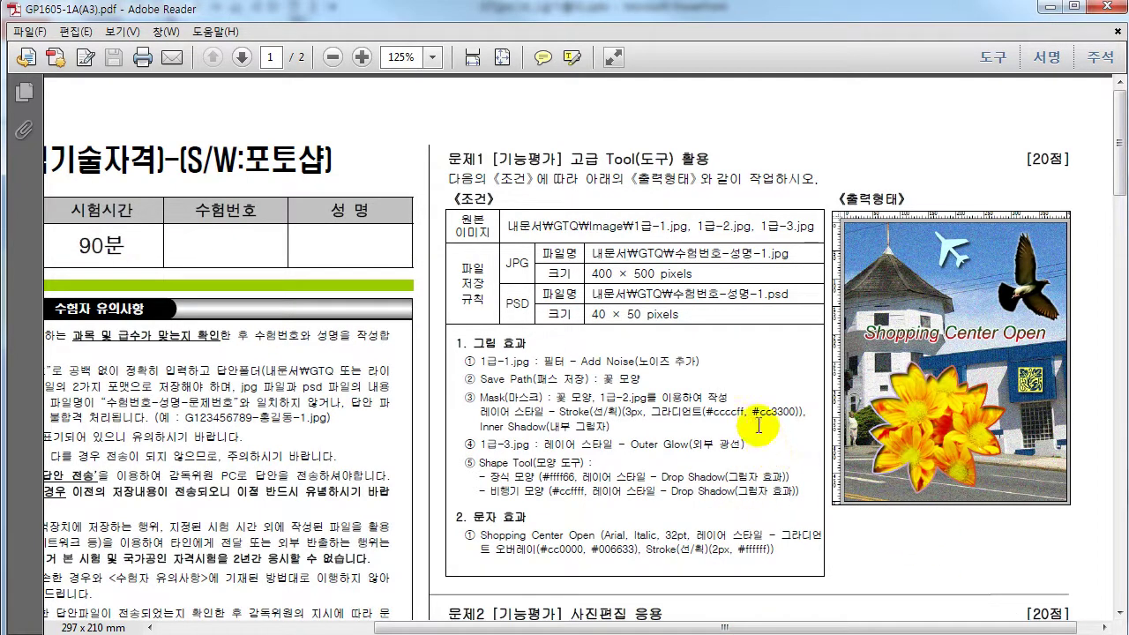
{"action": "left_click", "coordinate": [747, 359]}
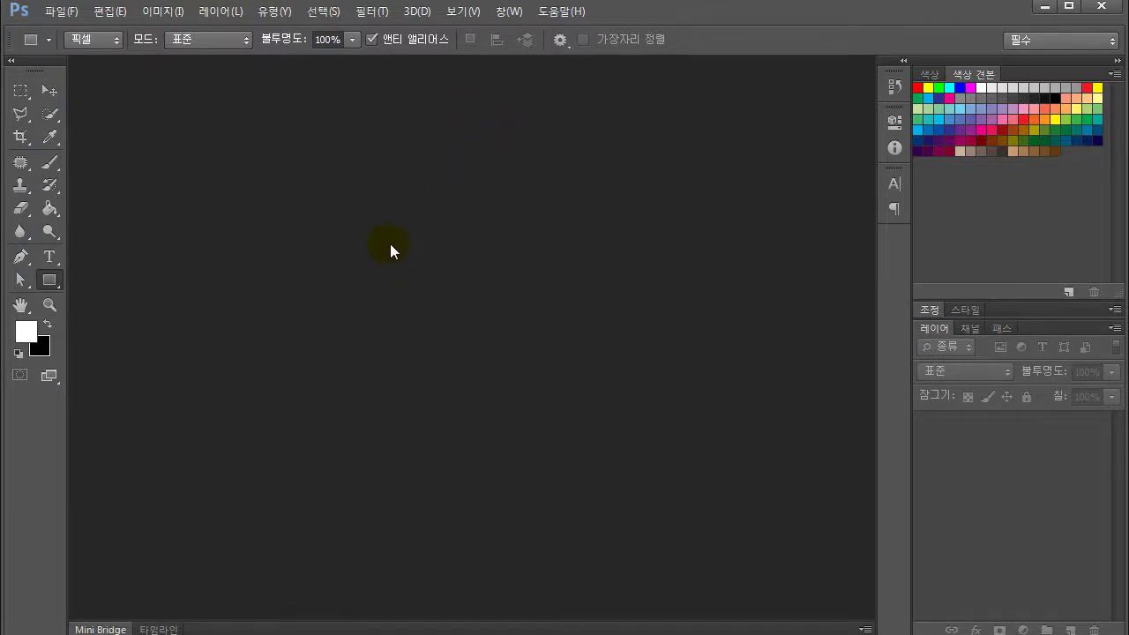
- Switch to Photoshop and open the problem image 1번문제.JPG from the 예제 folder's 01_01 subfolder
{"action": "double_click", "coordinate": [513, 243]}
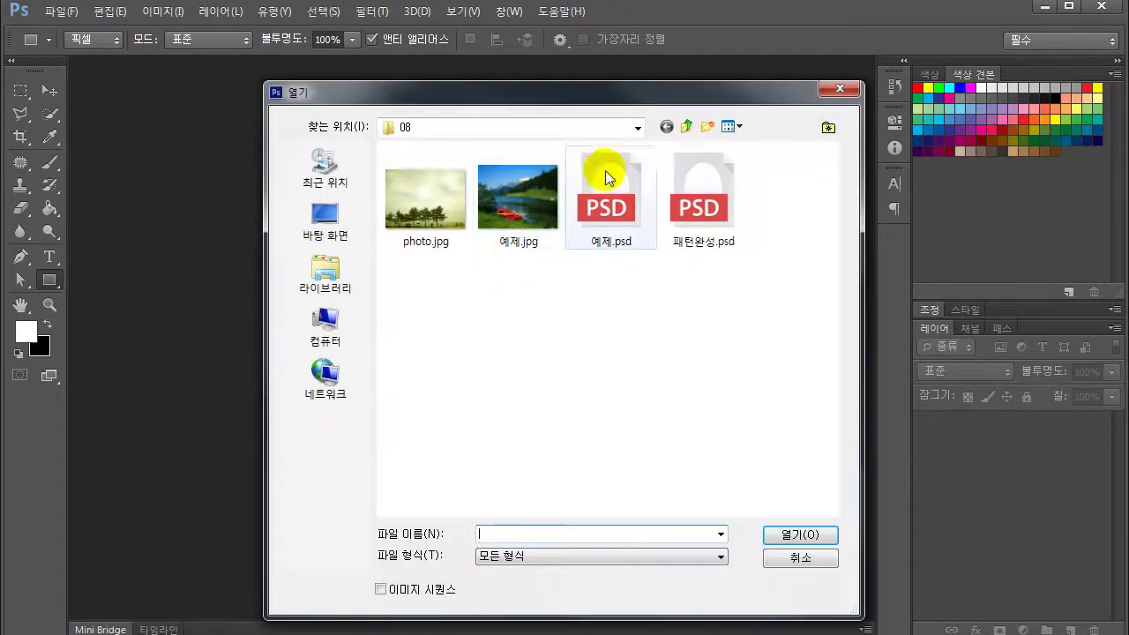
{"action": "left_click", "coordinate": [688, 128]}
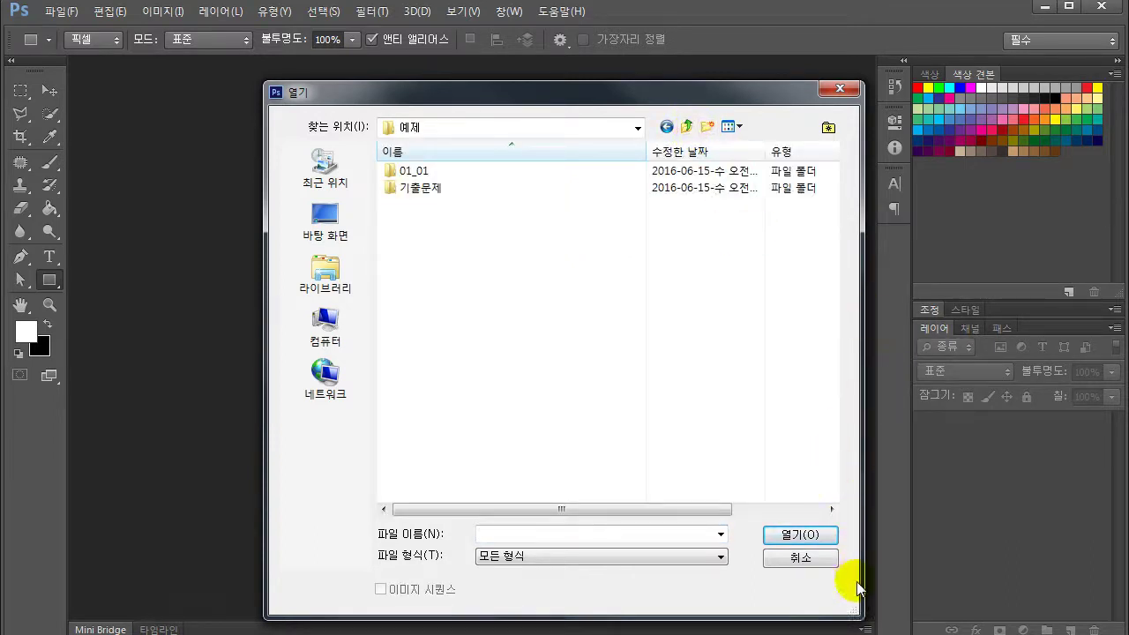
{"action": "left_click_drag", "start_coordinate": [852, 609], "coordinate": [854, 469]}
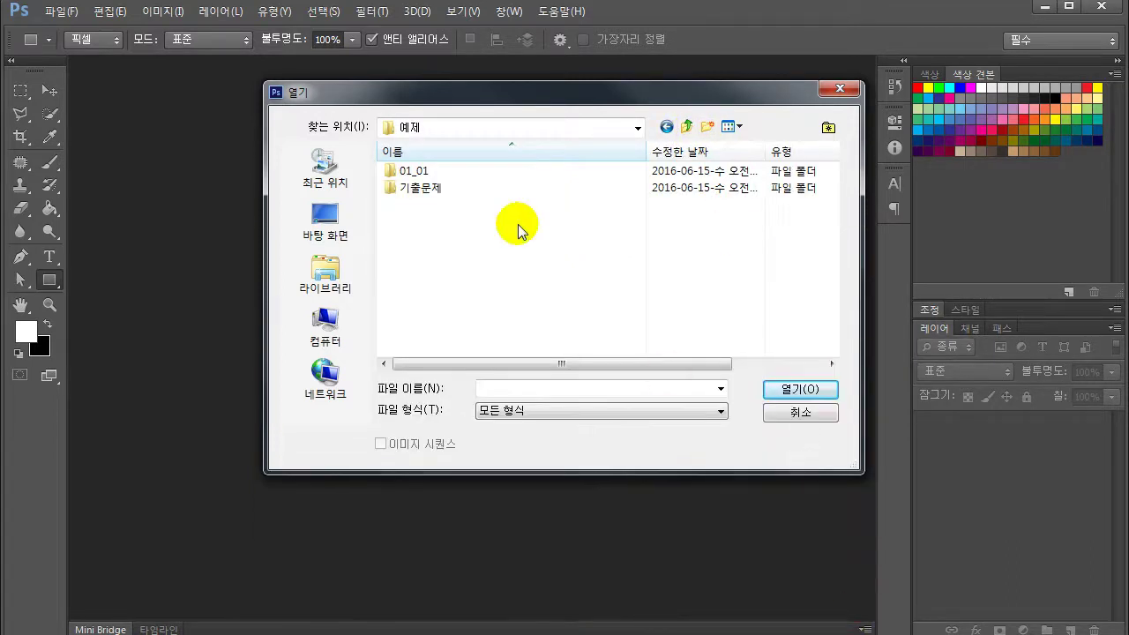
{"action": "double_click", "coordinate": [439, 175]}
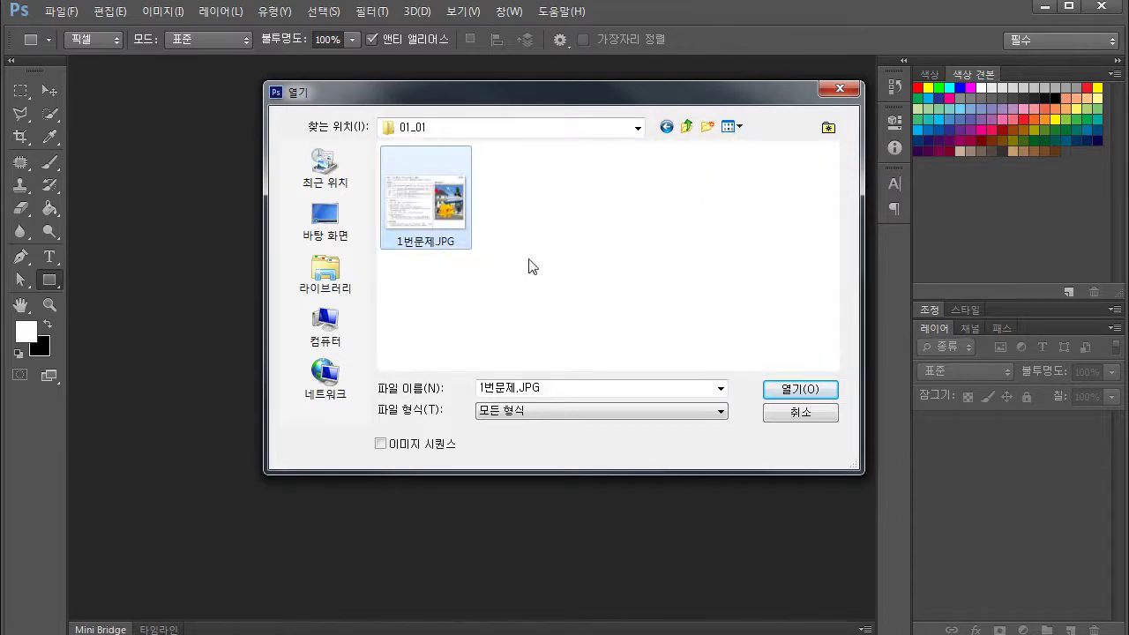
{"action": "left_click", "coordinate": [805, 391]}
{"action": "left_click", "coordinate": [800, 389]}
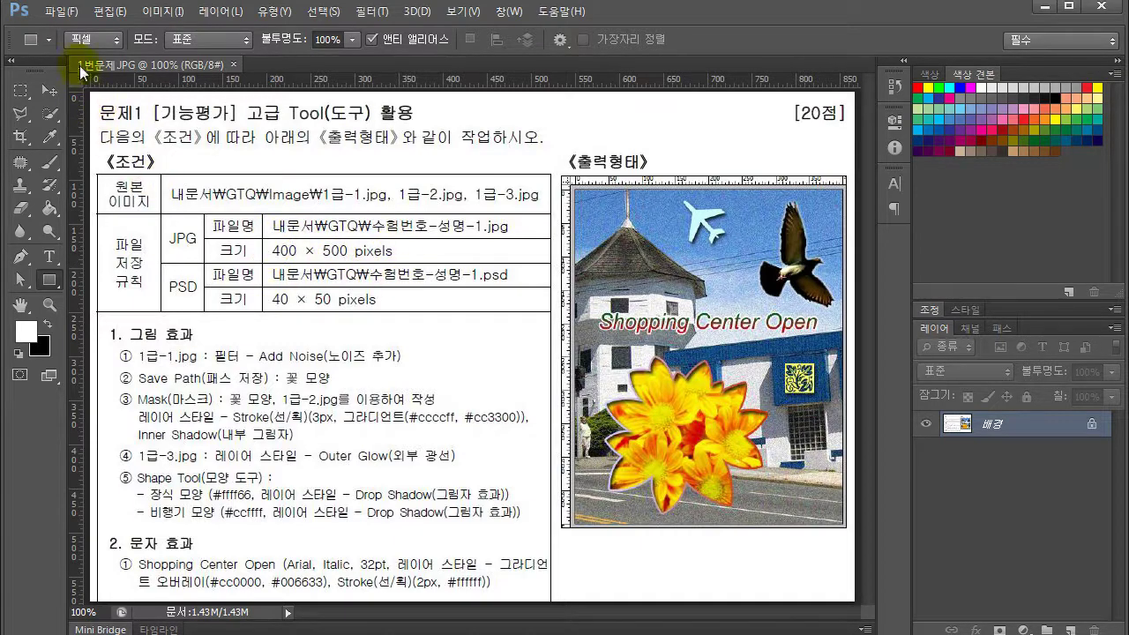
- Start a new document and name it with the examinee number, the examinee's name and problem number 1, separated by hyphens
{"action": "left_click", "coordinate": [60, 11]}
{"action": "left_click", "coordinate": [71, 33]}
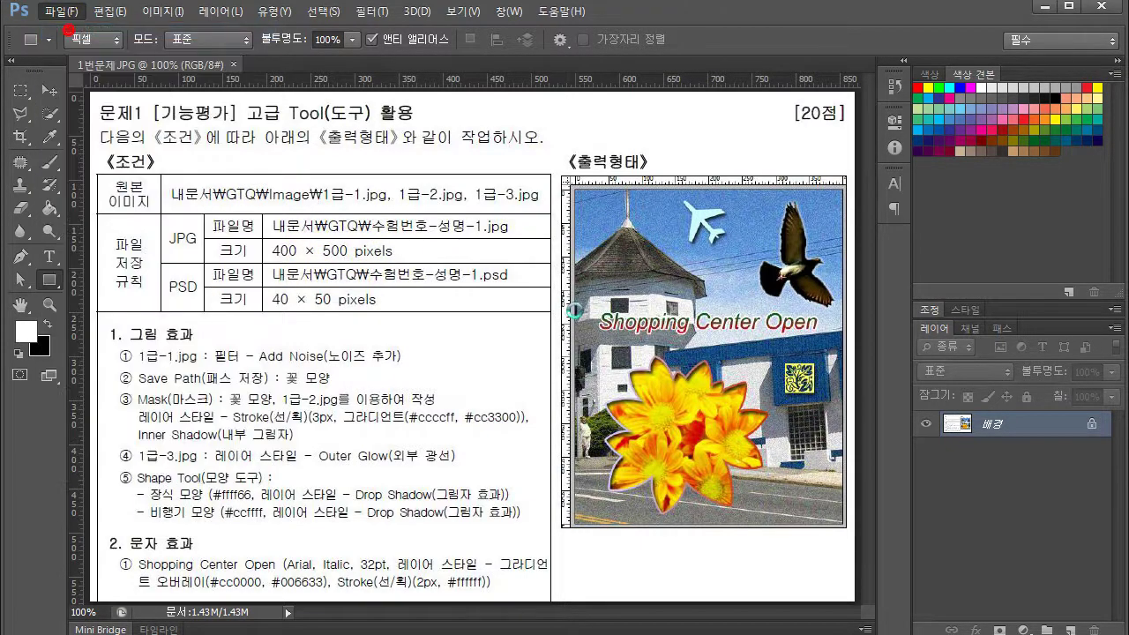
{"action": "left_click_drag", "start_coordinate": [524, 173], "coordinate": [647, 259]}
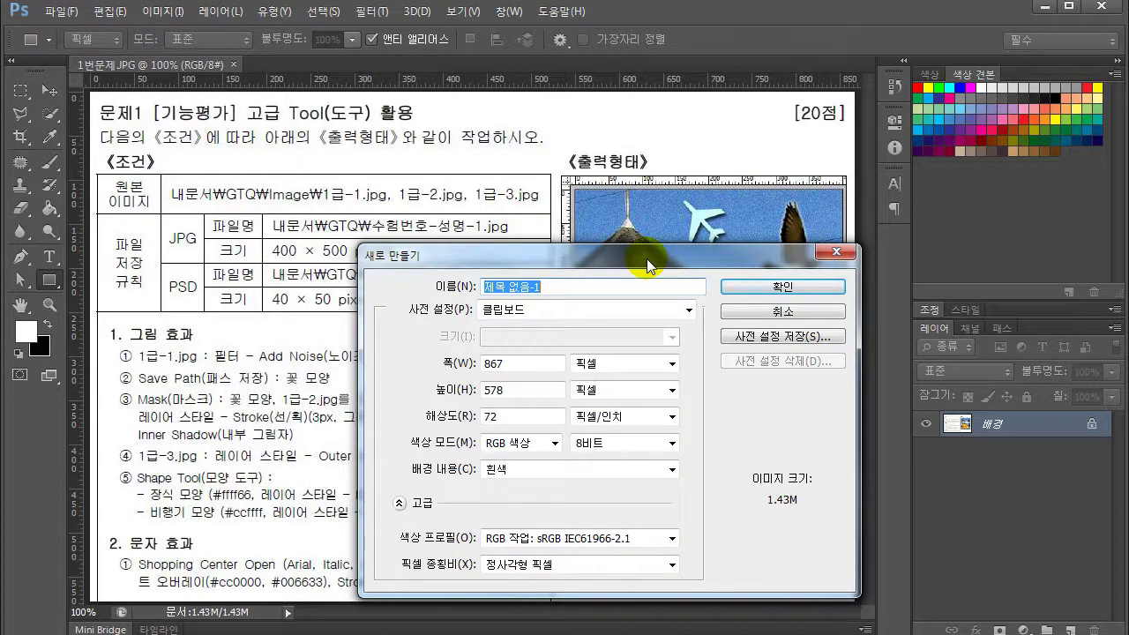
{"action": "key", "text": "BackSpace"}
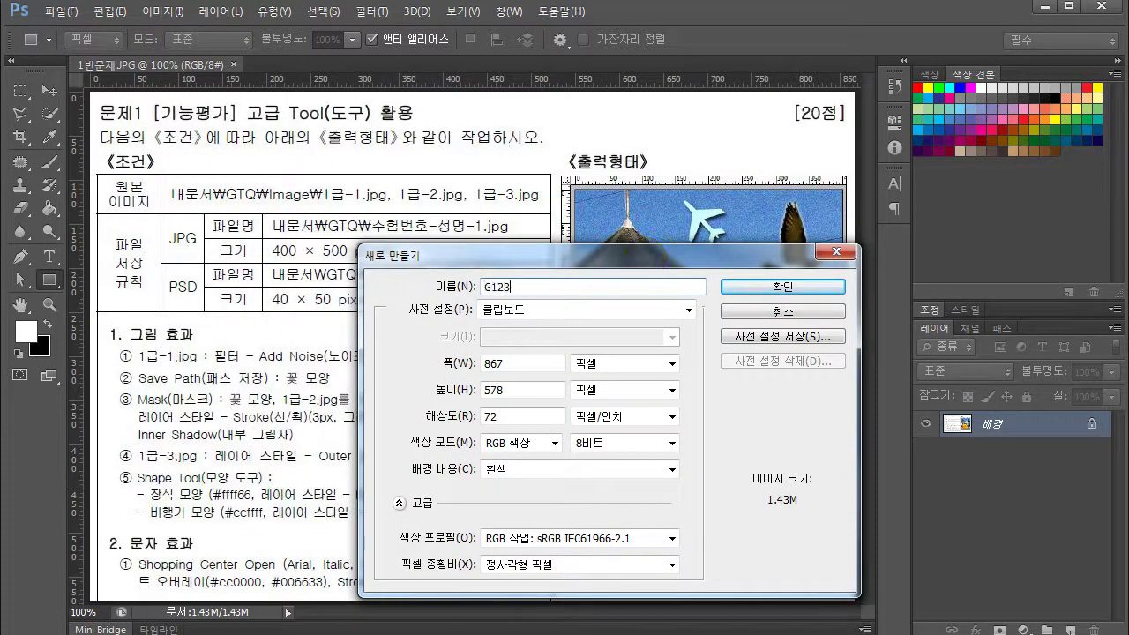
{"action": "type", "text": "G123456789-홍길동-1"}
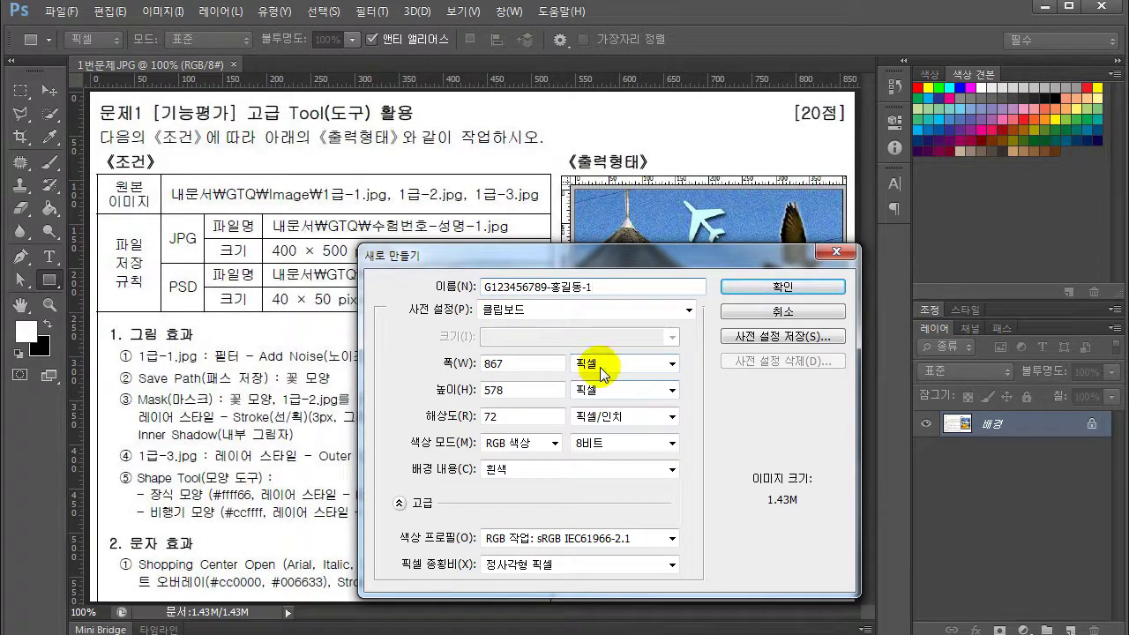
- Create the new document at 400 × 500 pixels with a resolution of 72 pixels/inch
{"action": "double_click", "coordinate": [529, 363]}
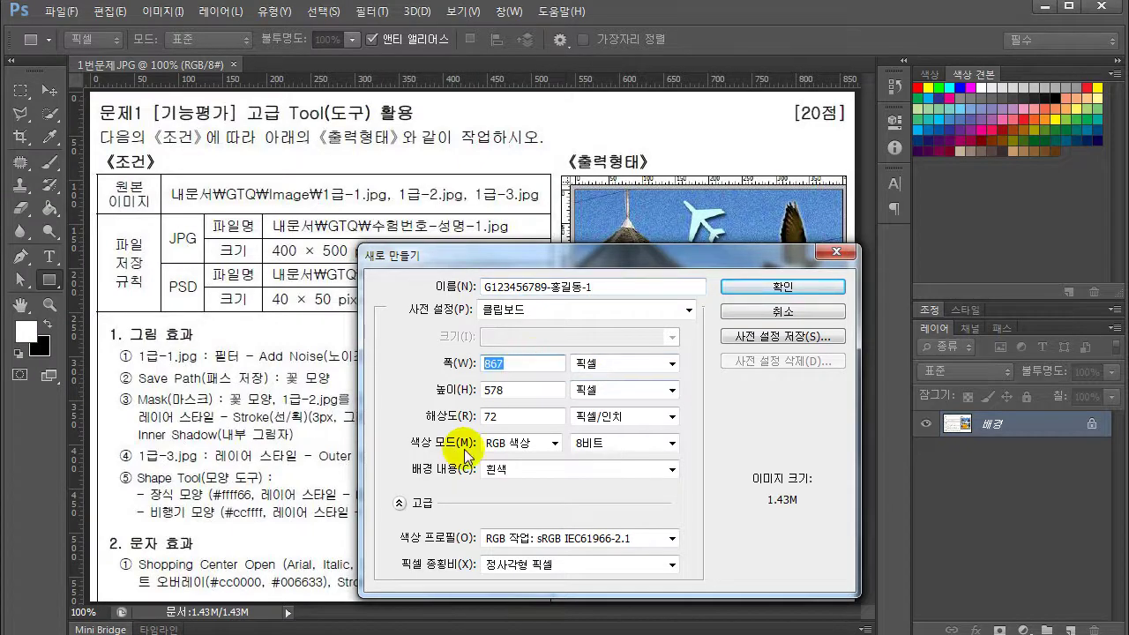
{"action": "type", "text": "400"}
{"action": "key", "text": "Tab"}
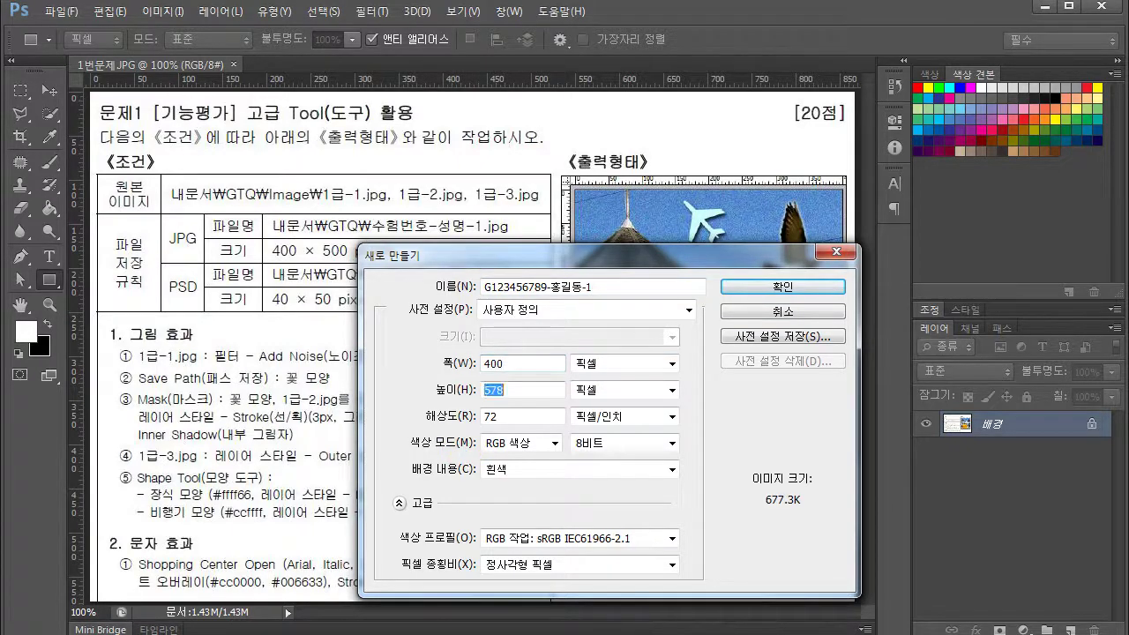
{"action": "type", "text": "500"}
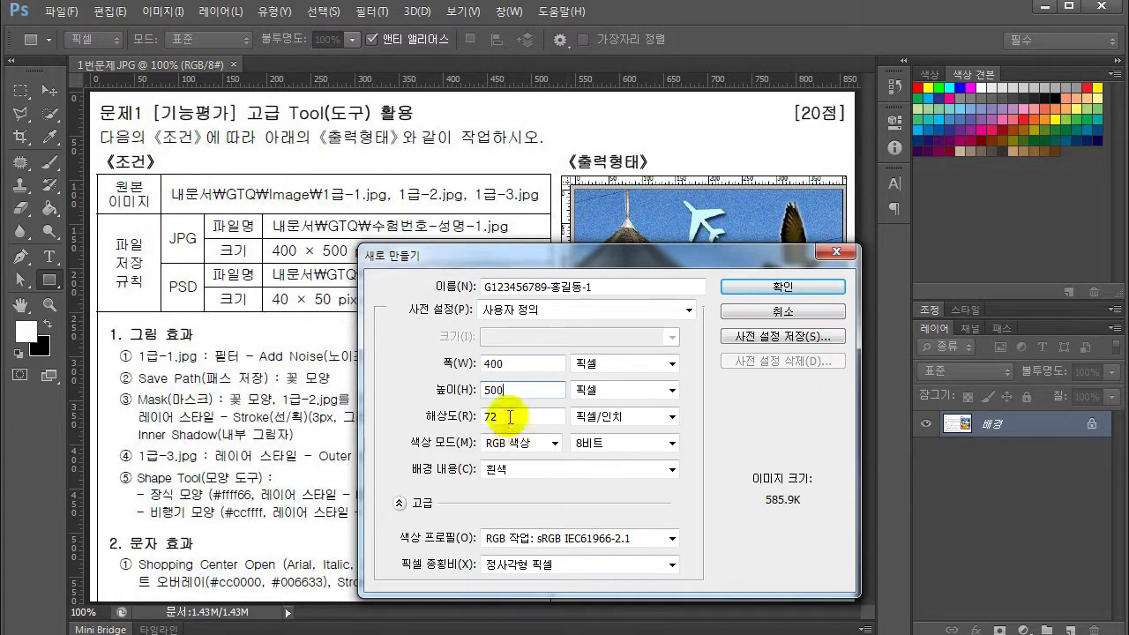
{"action": "left_click", "coordinate": [509, 417]}
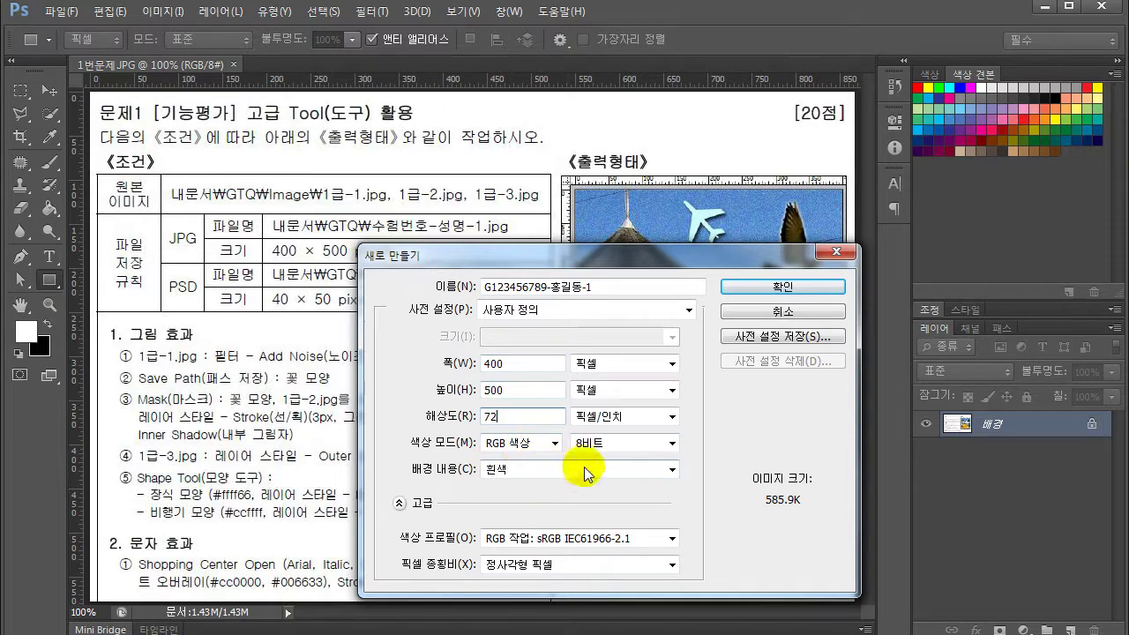
{"action": "left_click", "coordinate": [784, 291]}
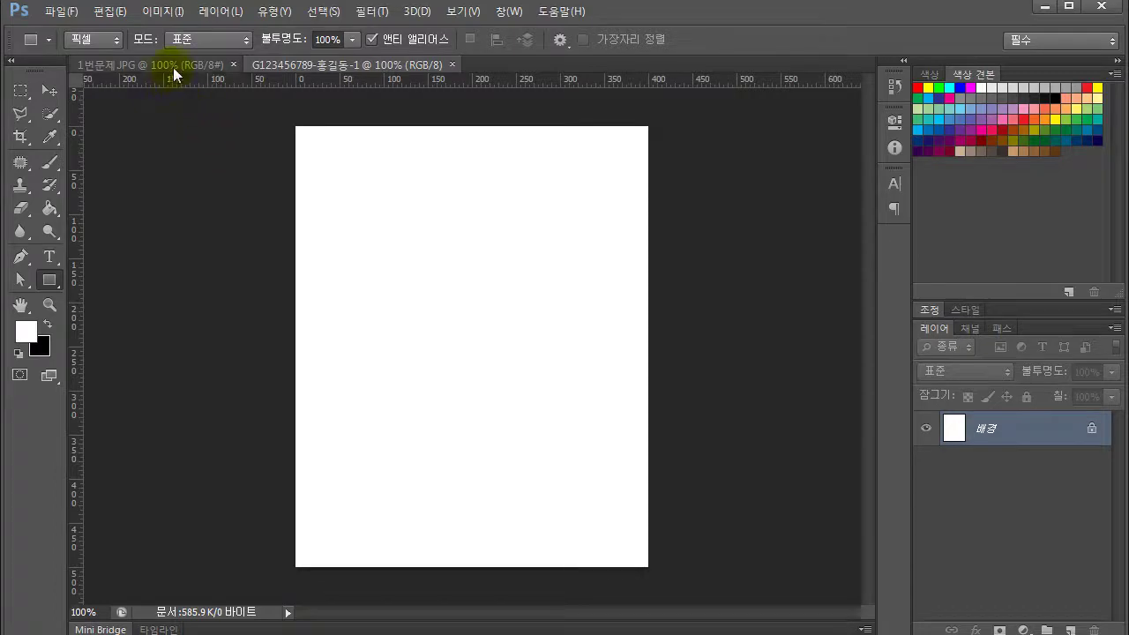
- Open 1급-1.jpg, 1급-2.jpg and 1급-3.jpg together from the 소스파일 folder of the GTQ 1급(A) past exam
{"action": "left_click", "coordinate": [61, 12]}
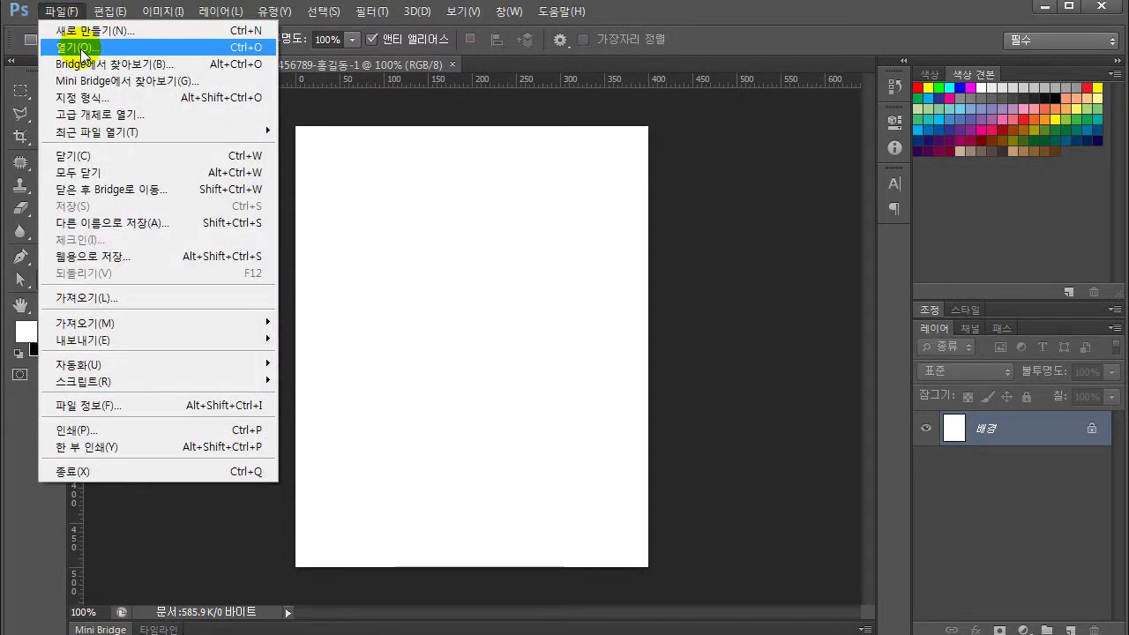
{"action": "left_click", "coordinate": [84, 49]}
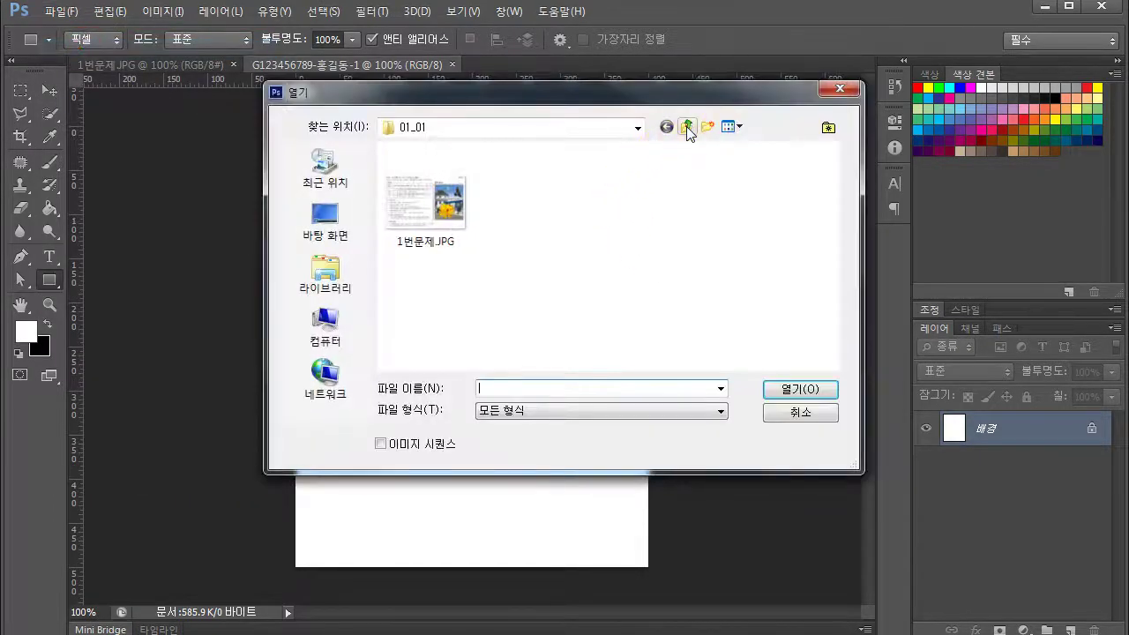
{"action": "left_click", "coordinate": [685, 127]}
{"action": "double_click", "coordinate": [419, 188]}
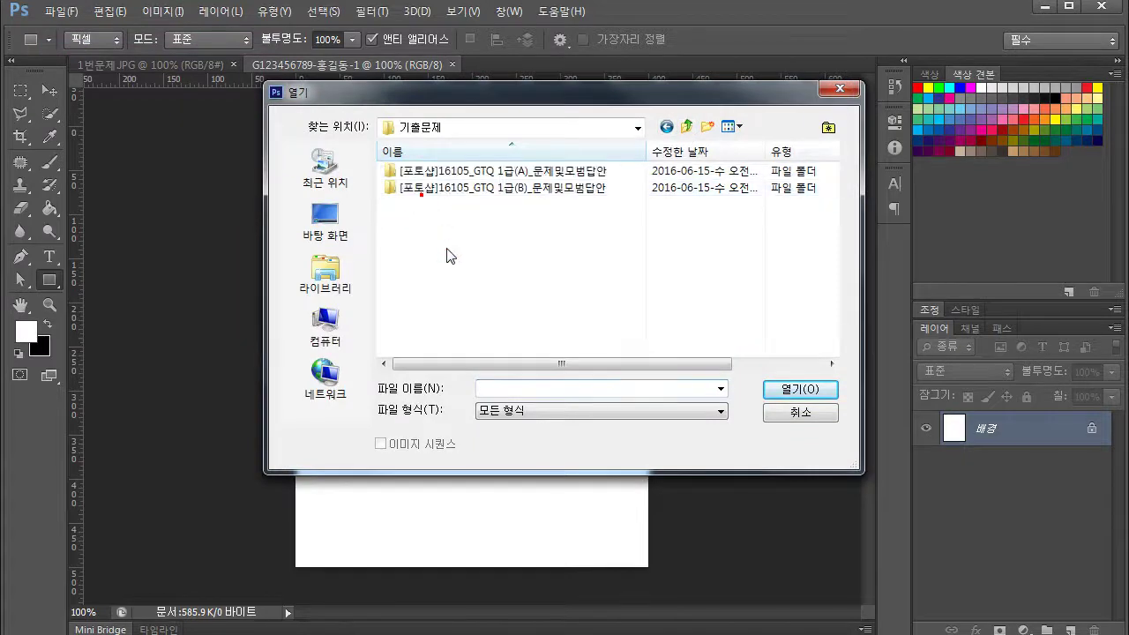
{"action": "double_click", "coordinate": [509, 171]}
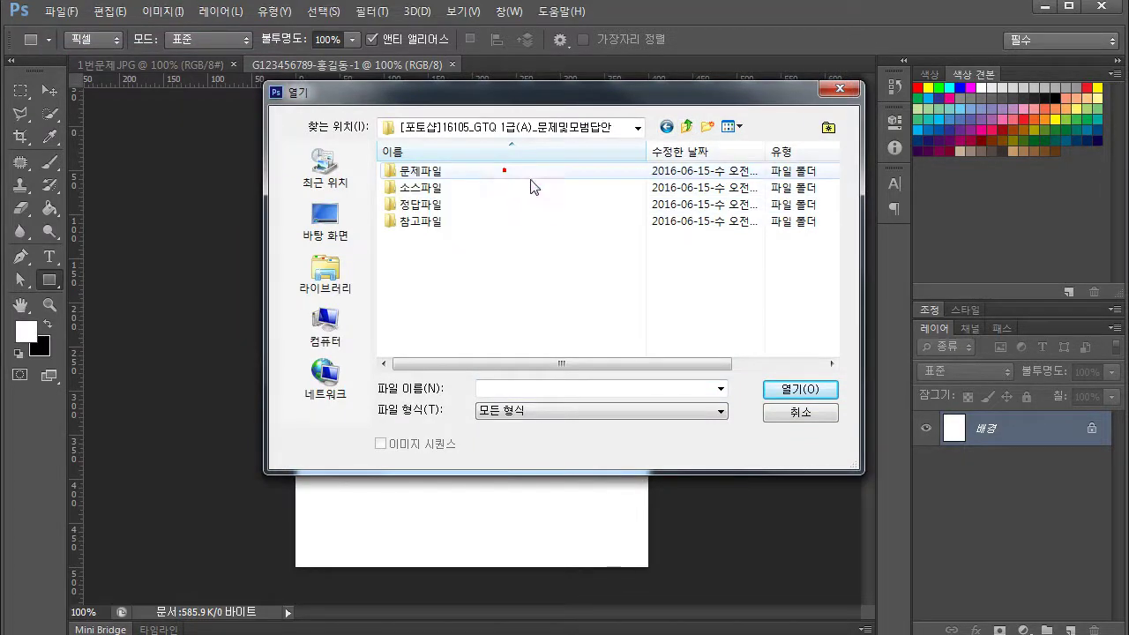
{"action": "double_click", "coordinate": [424, 189]}
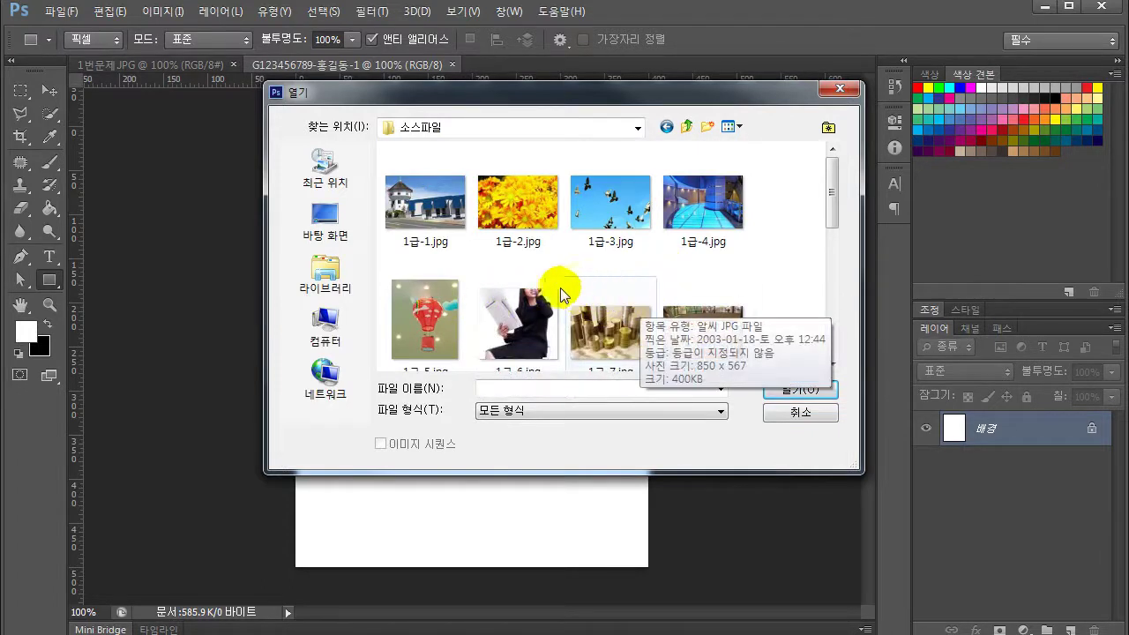
{"action": "left_click", "coordinate": [450, 210]}
{"action": "left_click", "coordinate": [618, 229], "text": "shift"}
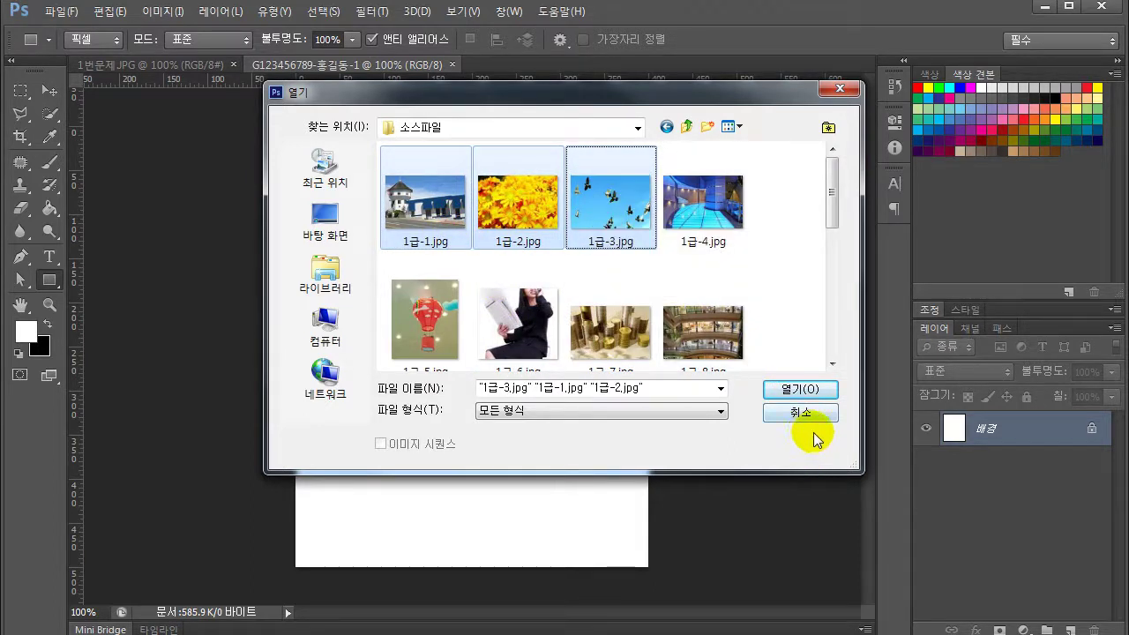
{"action": "left_click", "coordinate": [817, 393]}
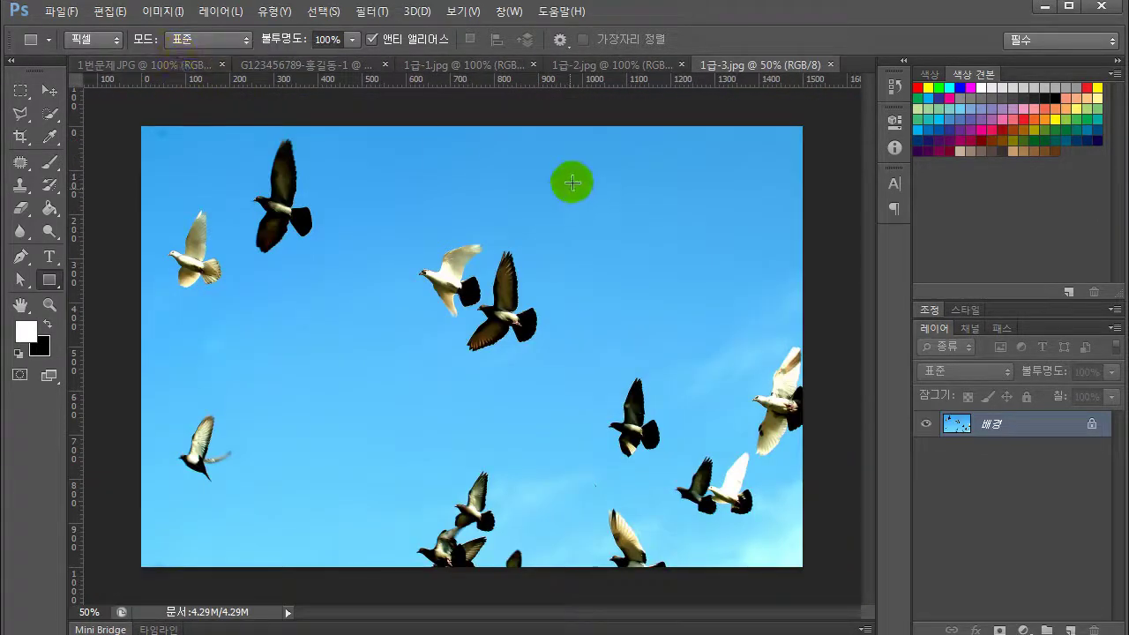
- Select the entire image in 1급-1.jpg
{"action": "left_click", "coordinate": [474, 68]}
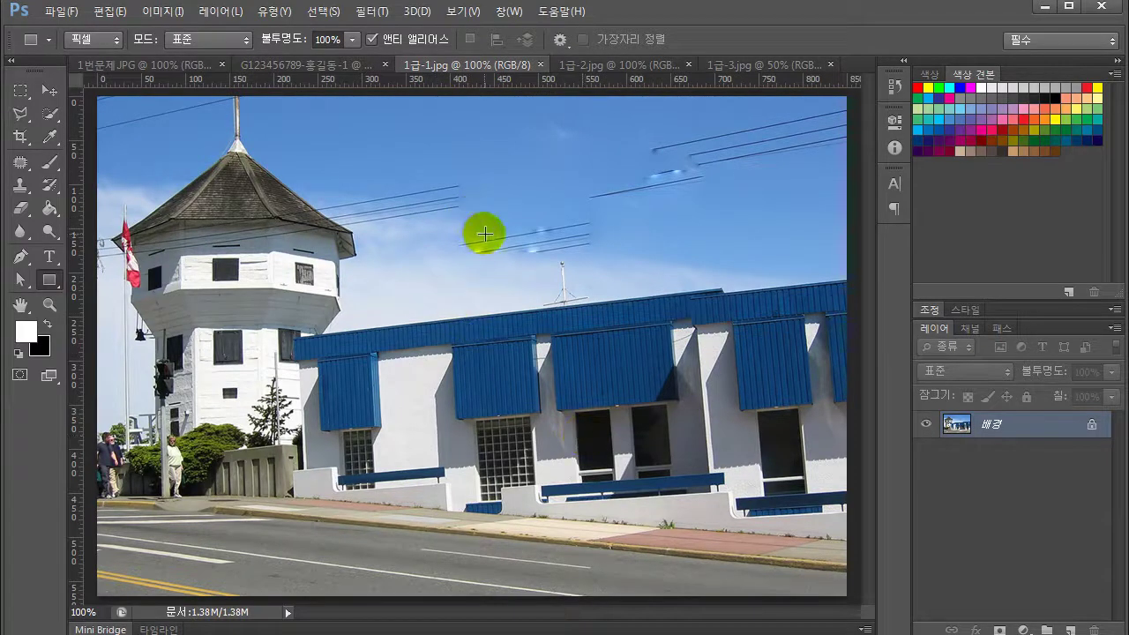
{"action": "left_click", "coordinate": [323, 11]}
{"action": "left_click", "coordinate": [328, 31]}
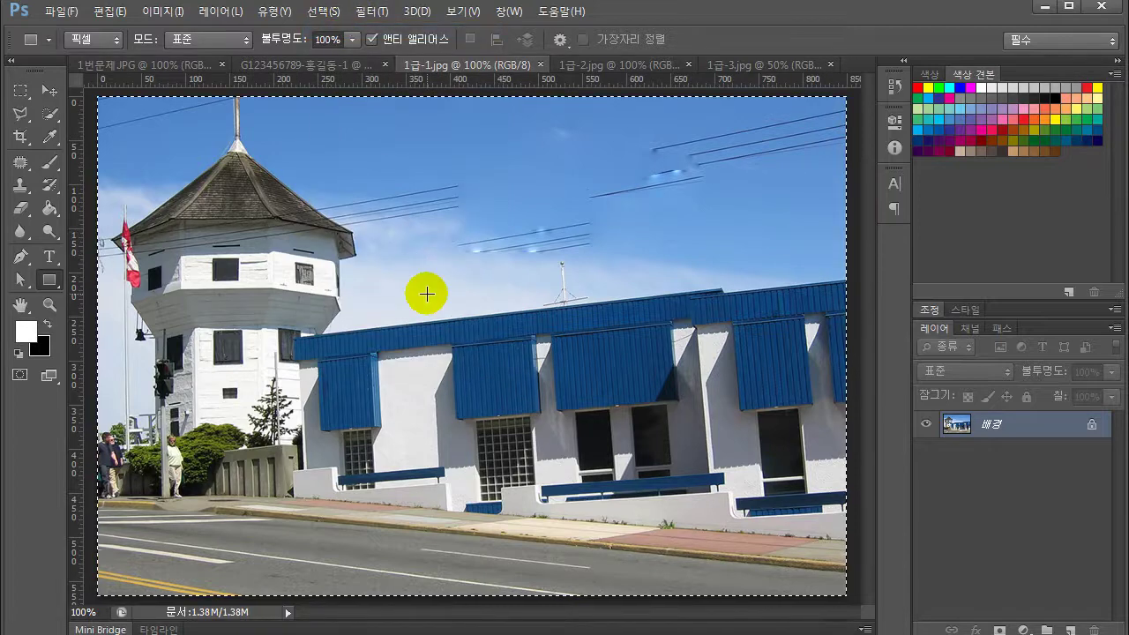
- Copy the selected 1급-1.jpg image and paste it into the new 400 × 500 pixel document
{"action": "left_click", "coordinate": [110, 16]}
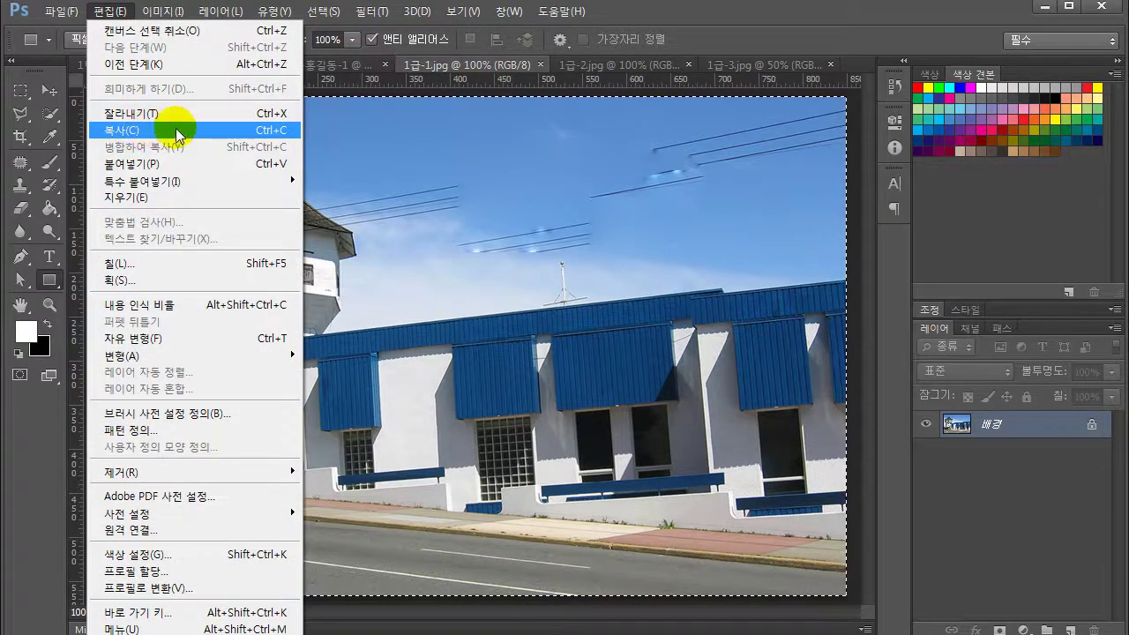
{"action": "left_click", "coordinate": [251, 130]}
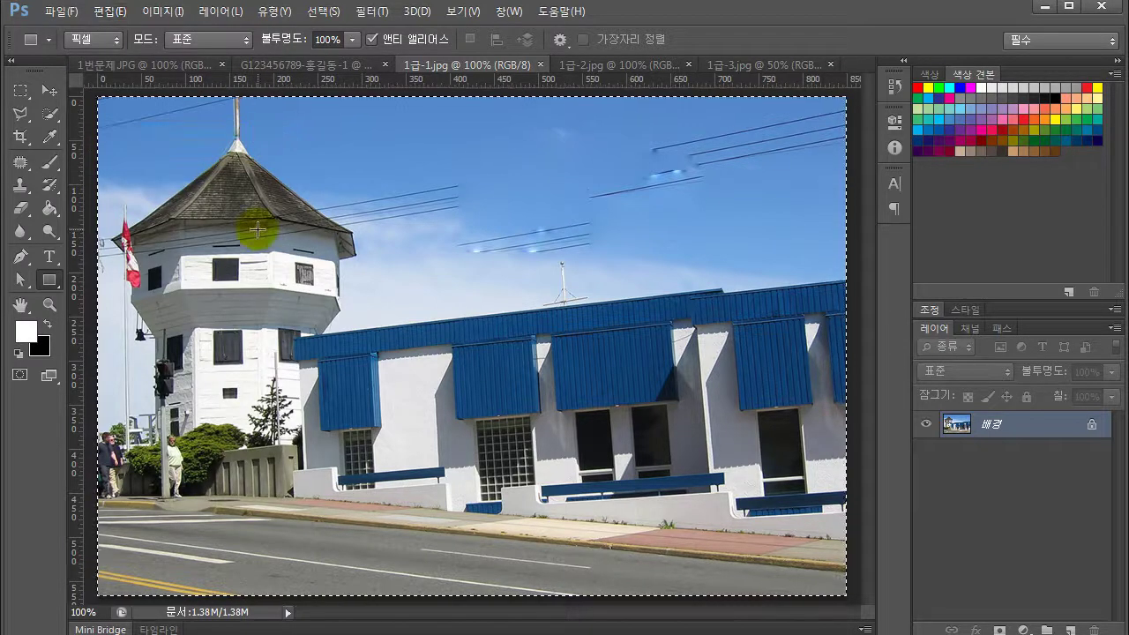
{"action": "left_click", "coordinate": [300, 65]}
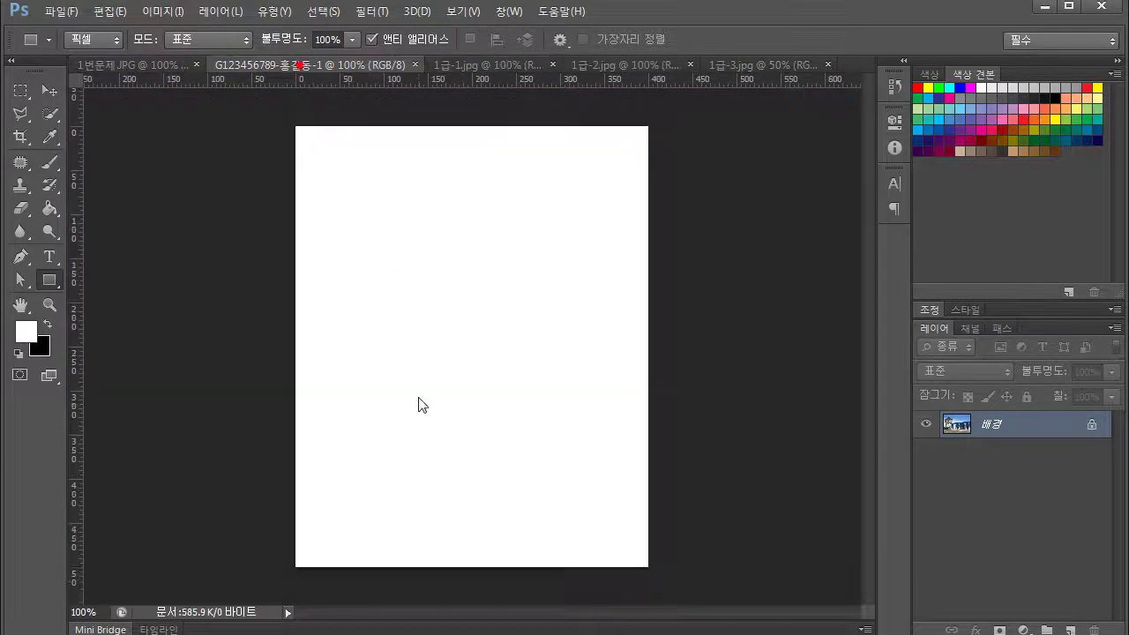
{"action": "left_click", "coordinate": [116, 12]}
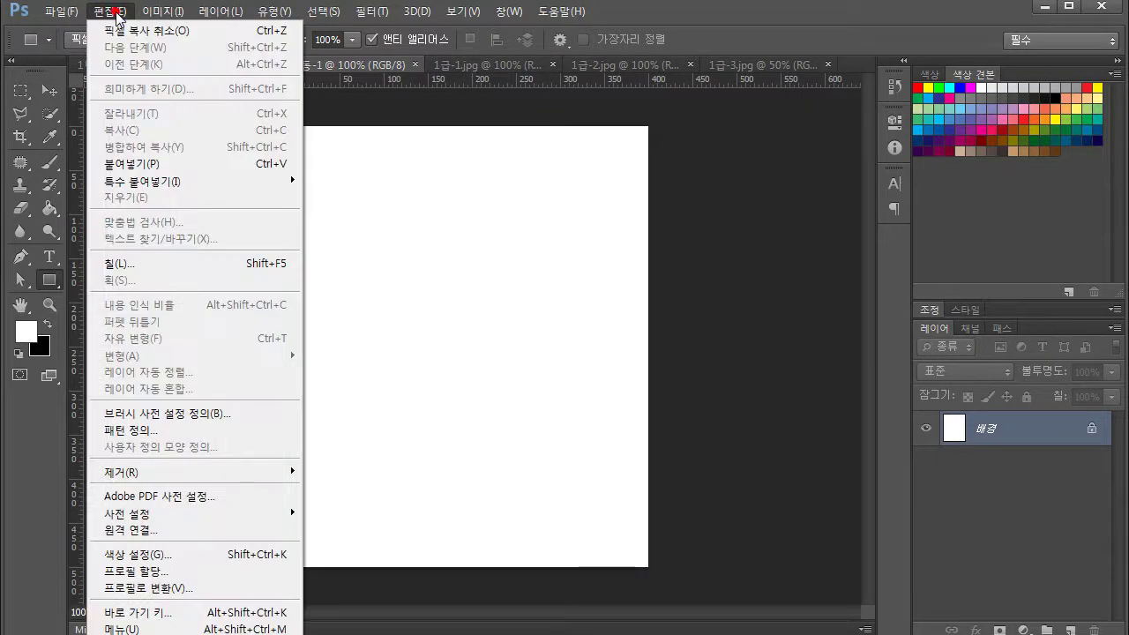
{"action": "left_click", "coordinate": [155, 166]}
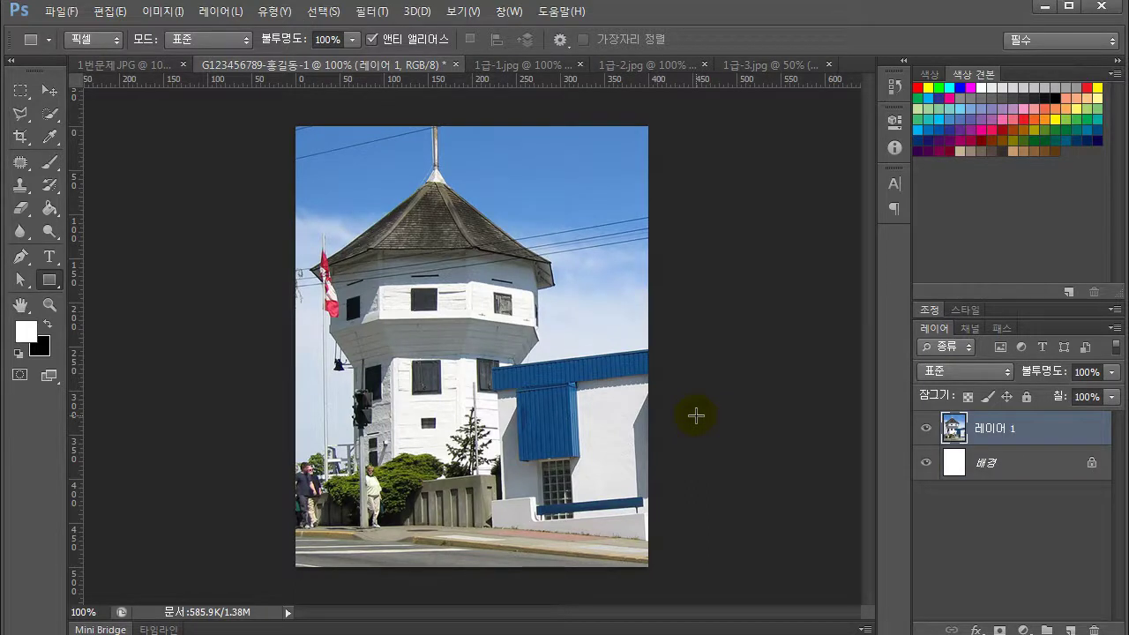
- Move the pasted photo layer left until the flag is cut off and the tower roof meets the canvas's left edge
{"action": "left_click", "coordinate": [49, 90]}
{"action": "left_click_drag", "start_coordinate": [498, 287], "coordinate": [476, 287]}
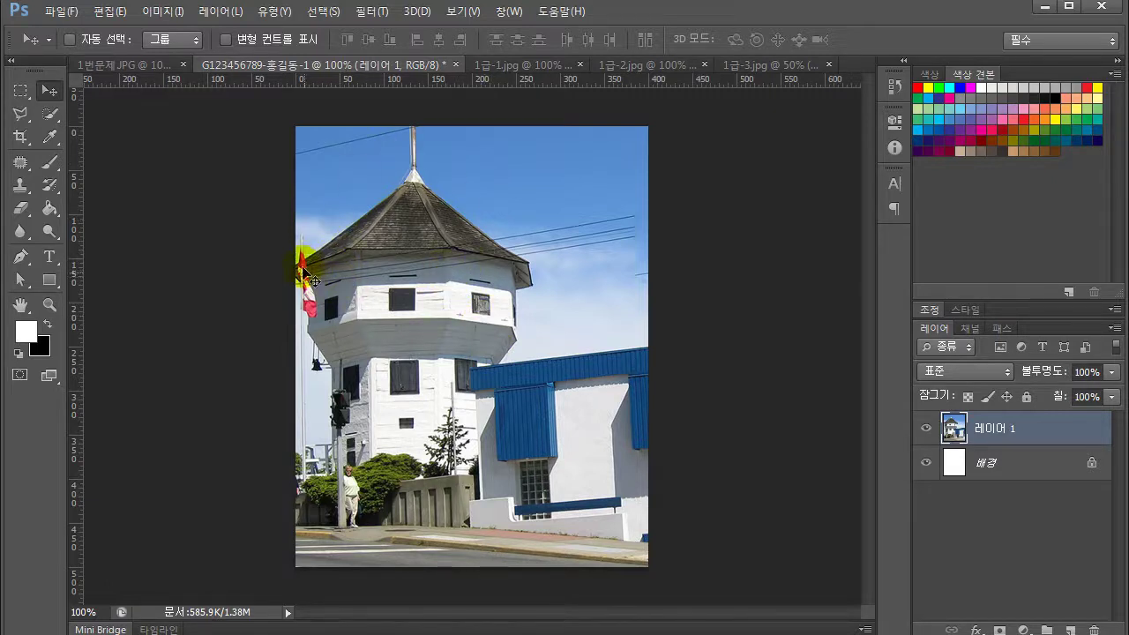
{"action": "key", "text": "shift+Left"}
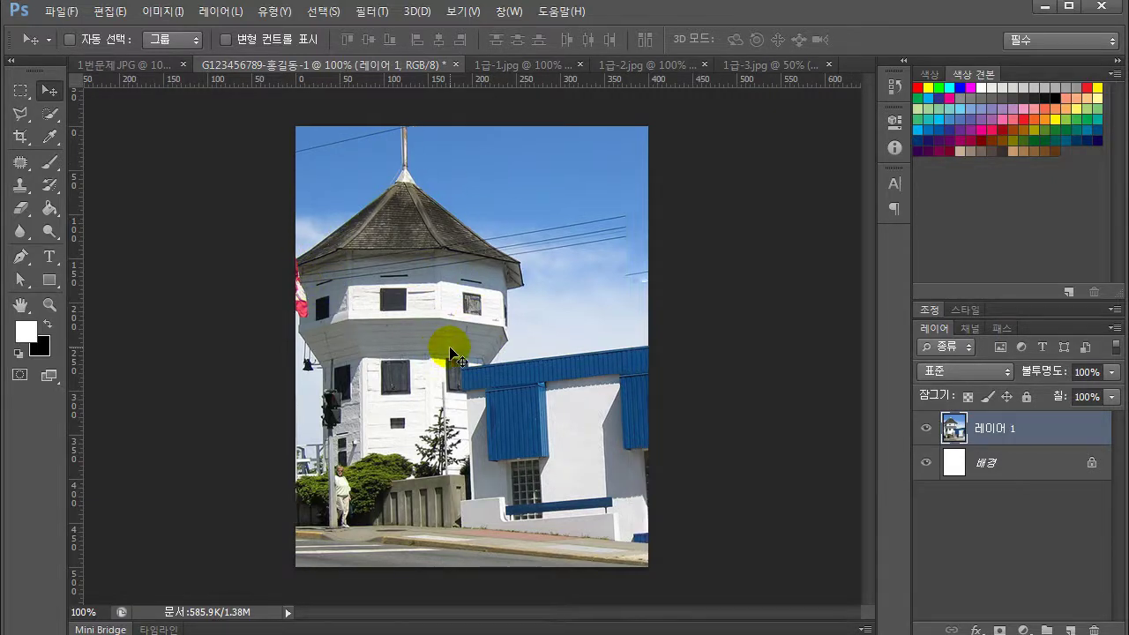
{"action": "key", "text": "shift+Left"}
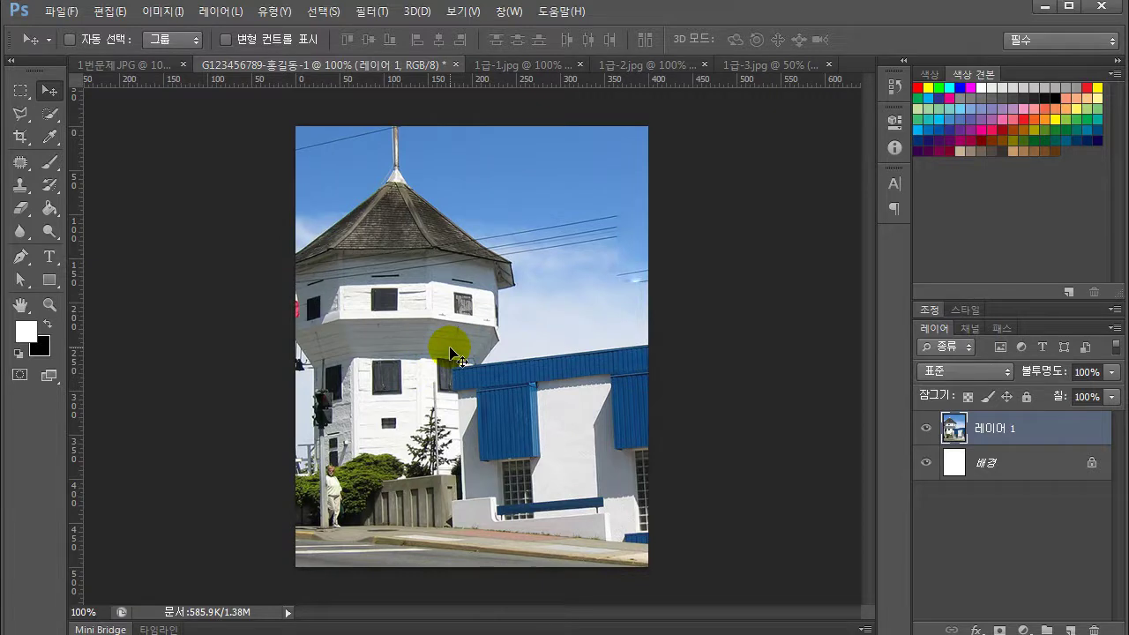
{"action": "key", "text": "shift+Left"}
{"action": "key", "text": "shift+Left"}
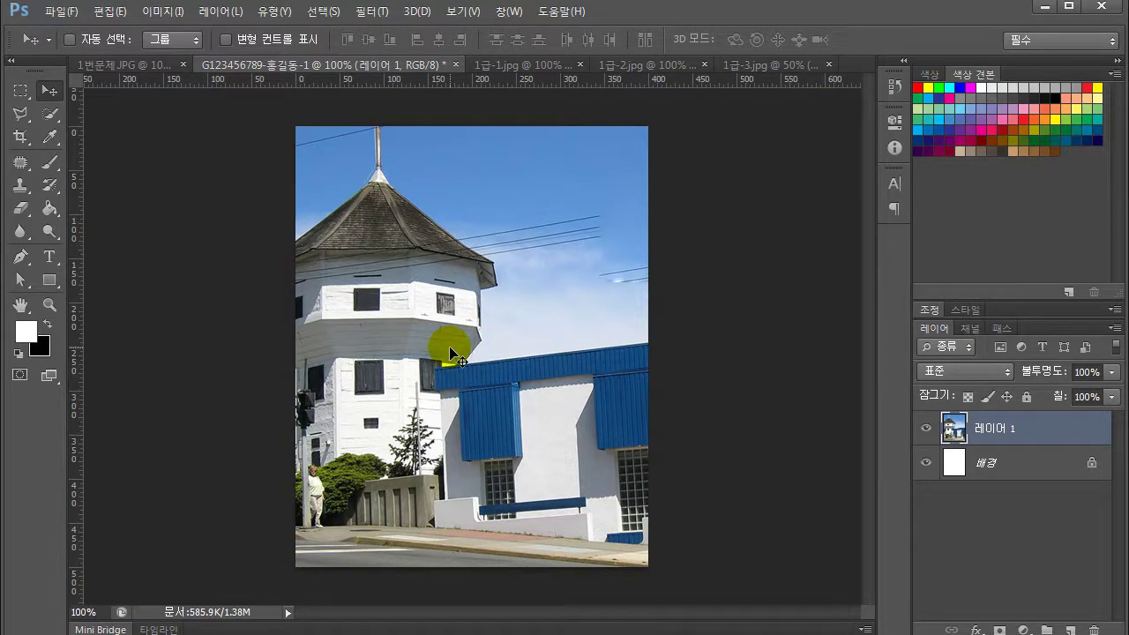
{"action": "key", "text": "Left"}
{"action": "key", "text": "Left"}
{"action": "key", "text": "Left"}
{"action": "key", "text": "Left"}
{"action": "key", "text": "Left"}
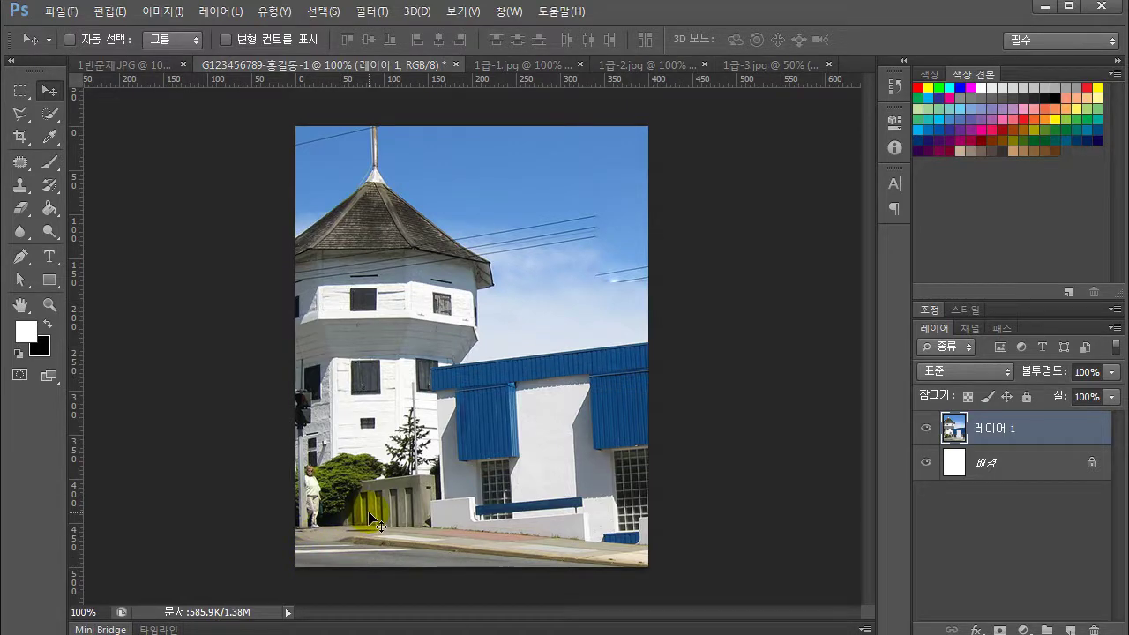
- Free-transform the photo layer down to about 88.5% so its lower edge meets the bottom of the canvas
{"action": "left_click", "coordinate": [110, 12]}
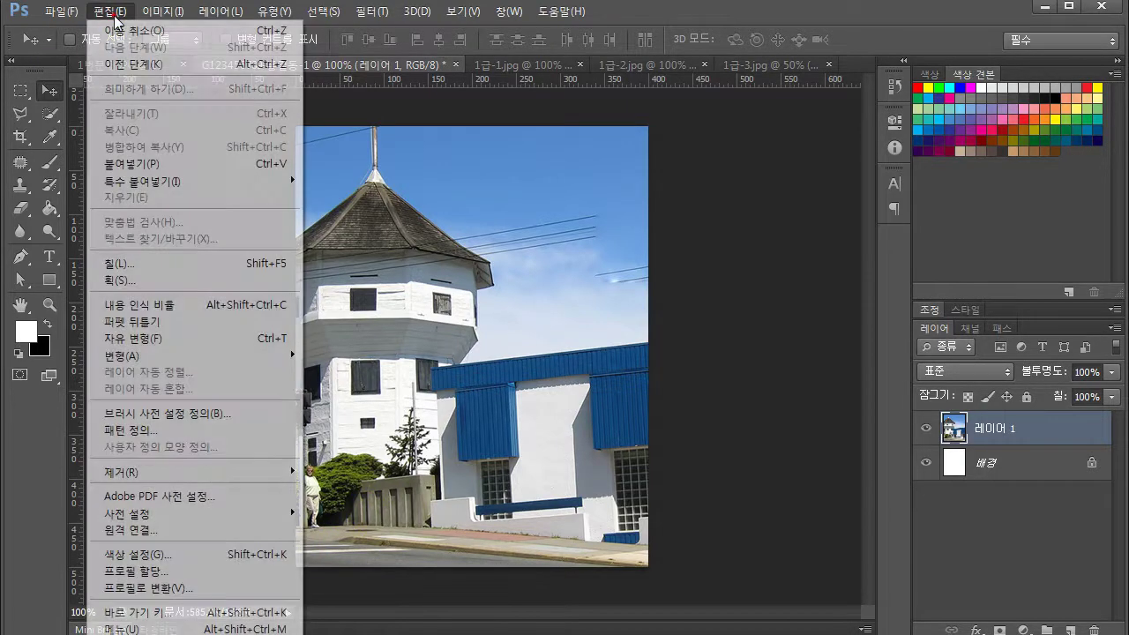
{"action": "left_click", "coordinate": [141, 338]}
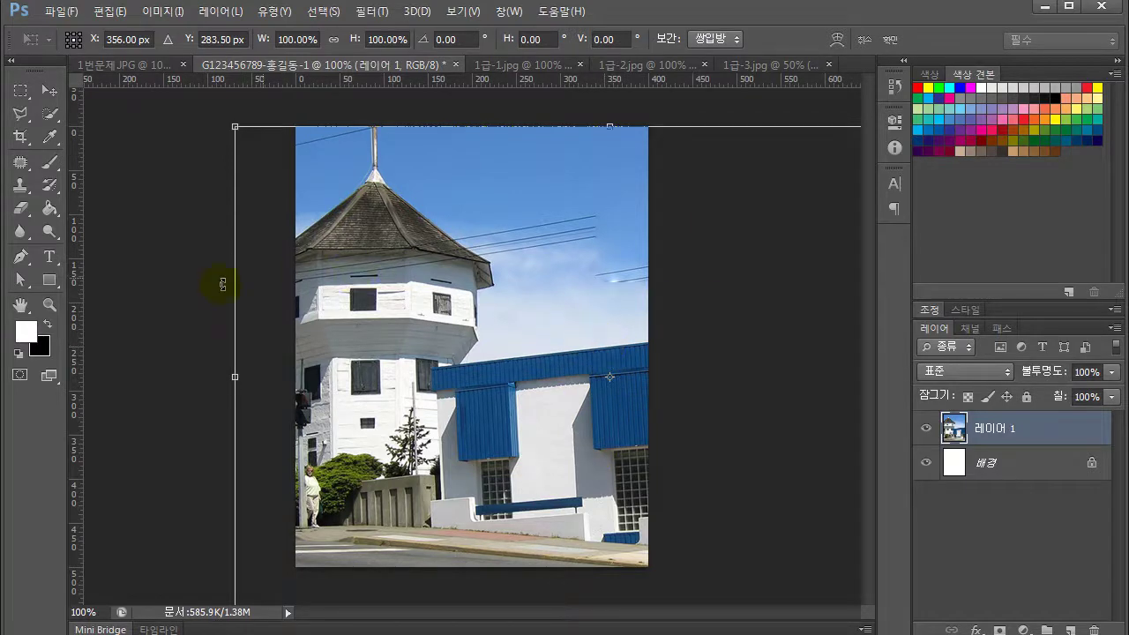
{"action": "left_click", "coordinate": [49, 306]}
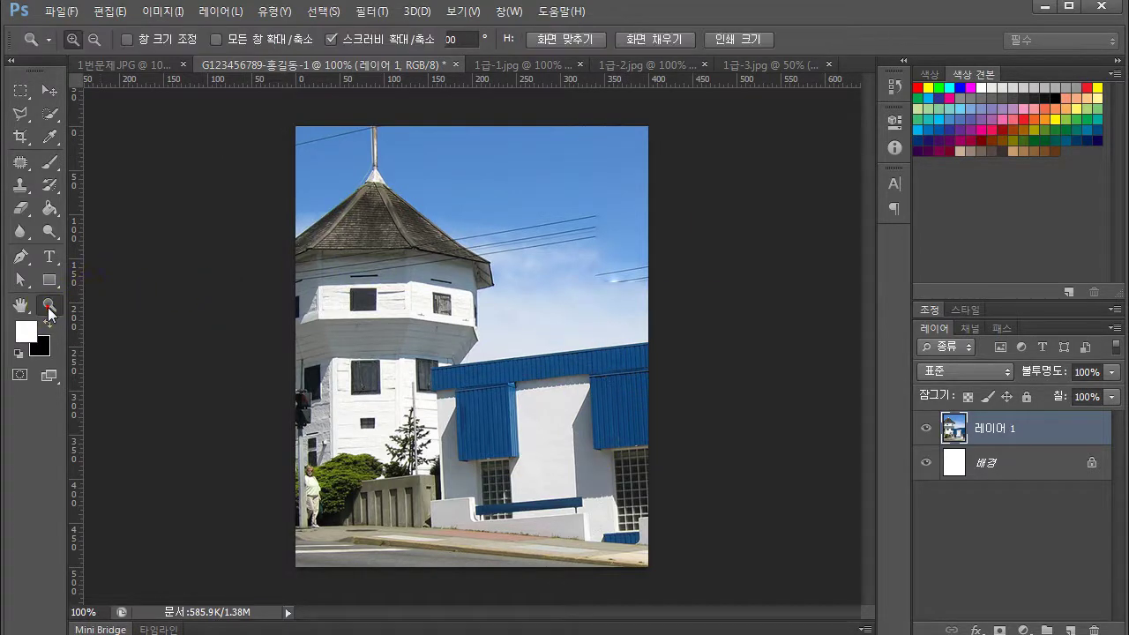
{"action": "left_click", "coordinate": [95, 38]}
{"action": "left_click", "coordinate": [514, 401]}
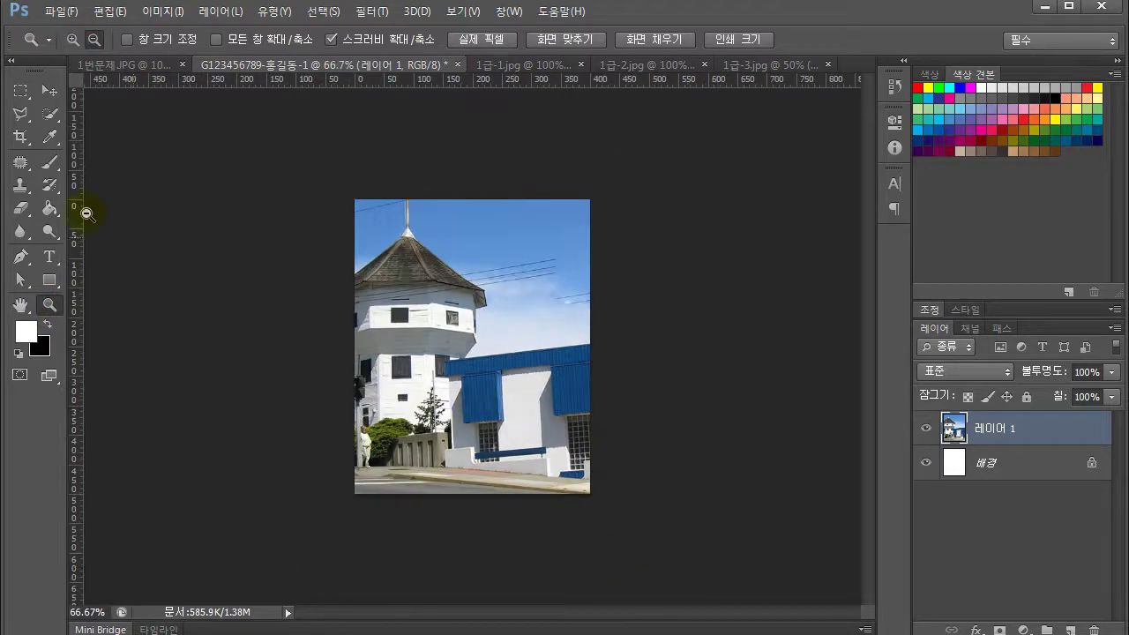
{"action": "left_click", "coordinate": [120, 13]}
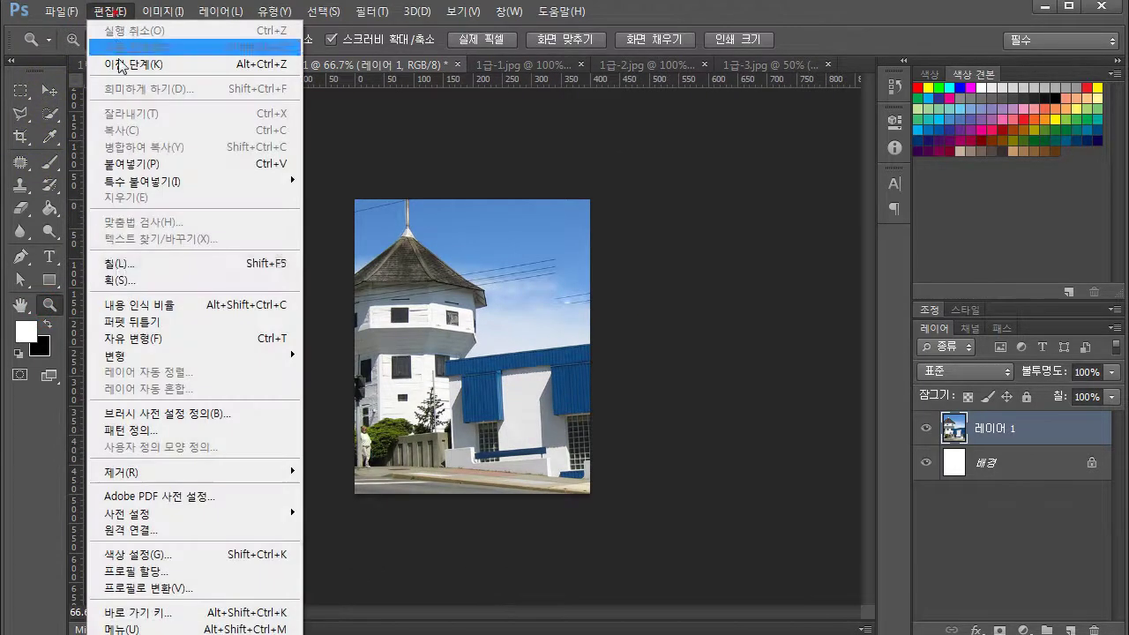
{"action": "left_click", "coordinate": [159, 338]}
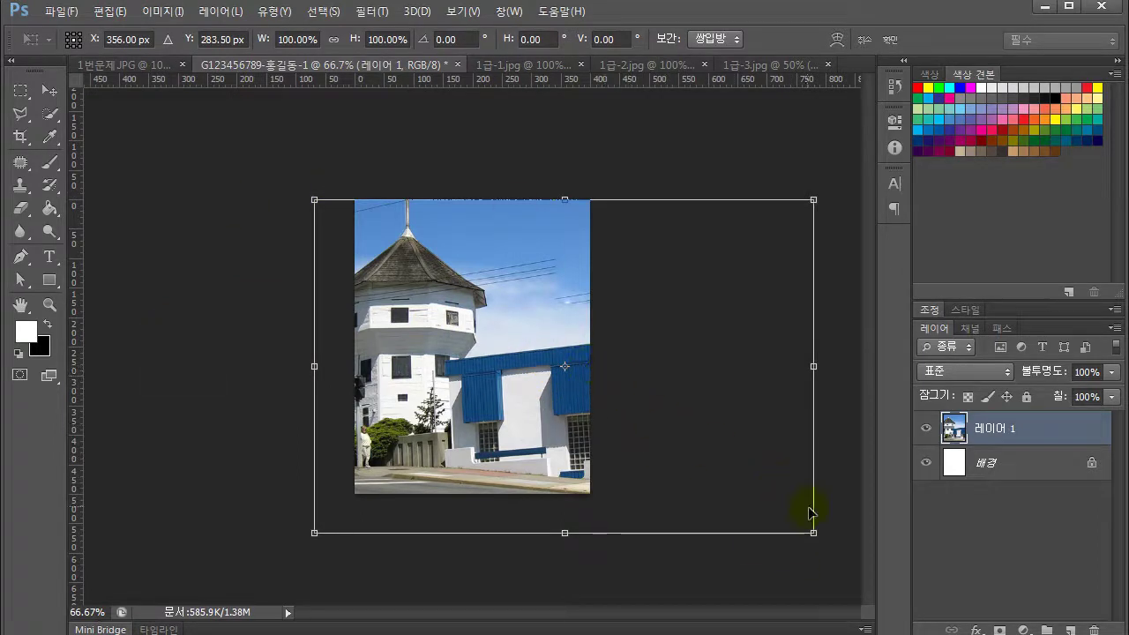
{"action": "left_click_drag", "start_coordinate": [813, 533], "coordinate": [748, 507]}
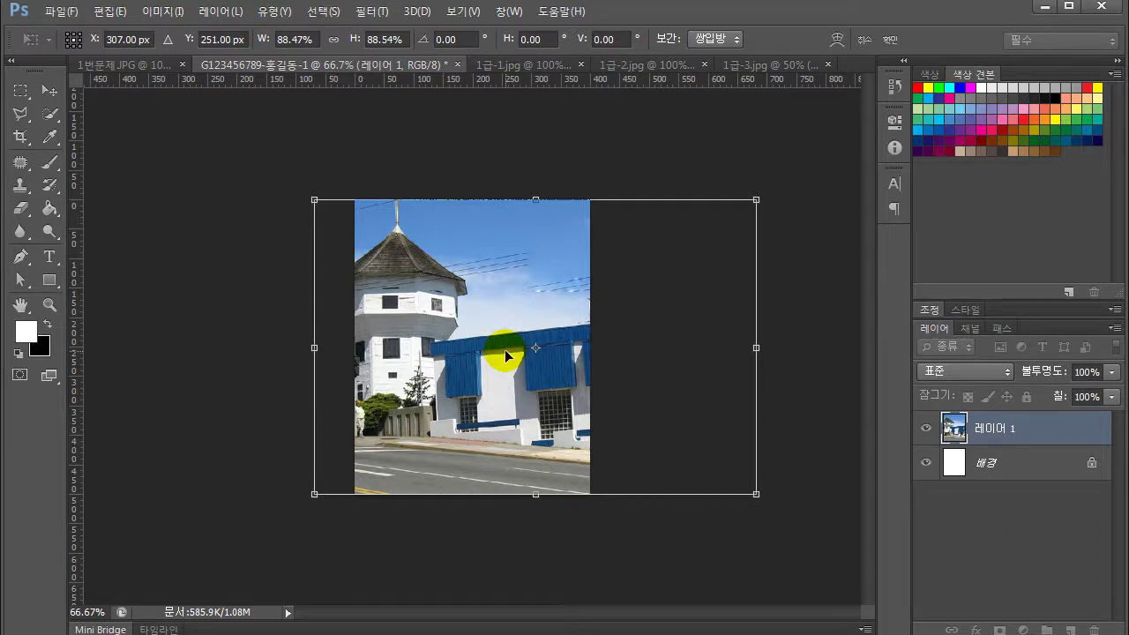
{"action": "left_click", "coordinate": [545, 386]}
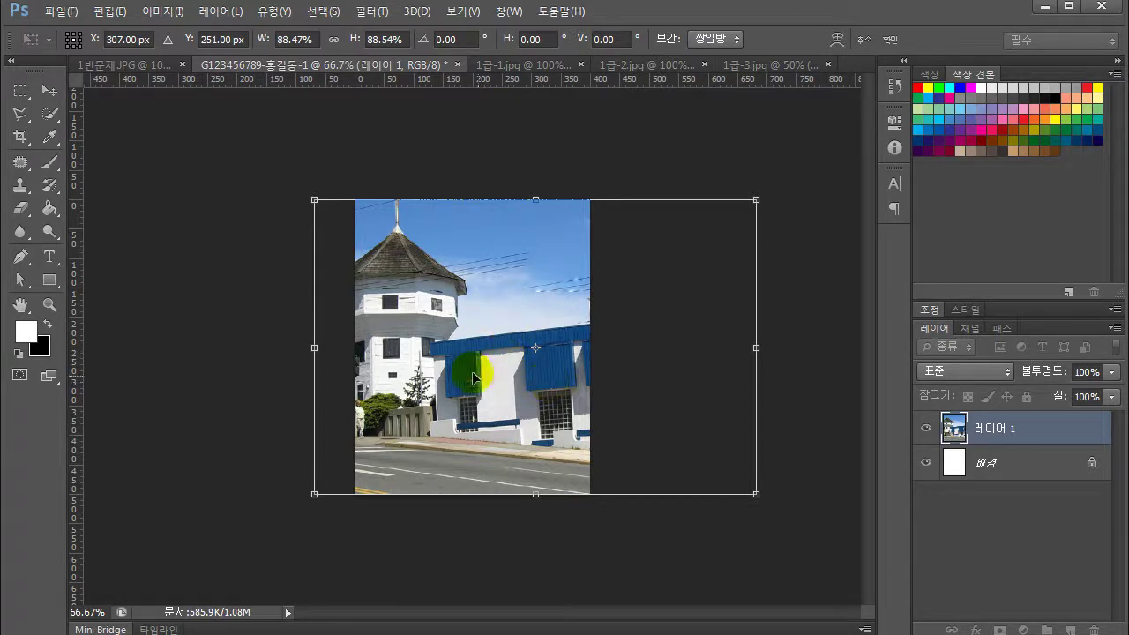
- Nudge the scaled photo layer slightly to the right and apply the transform
{"action": "key", "text": "Right"}
{"action": "key", "text": "Right"}
{"action": "key", "text": "Right"}
{"action": "key", "text": "Right"}
{"action": "key", "text": "Right"}
{"action": "key", "text": "Right"}
{"action": "key", "text": "Right"}
{"action": "key", "text": "Right"}
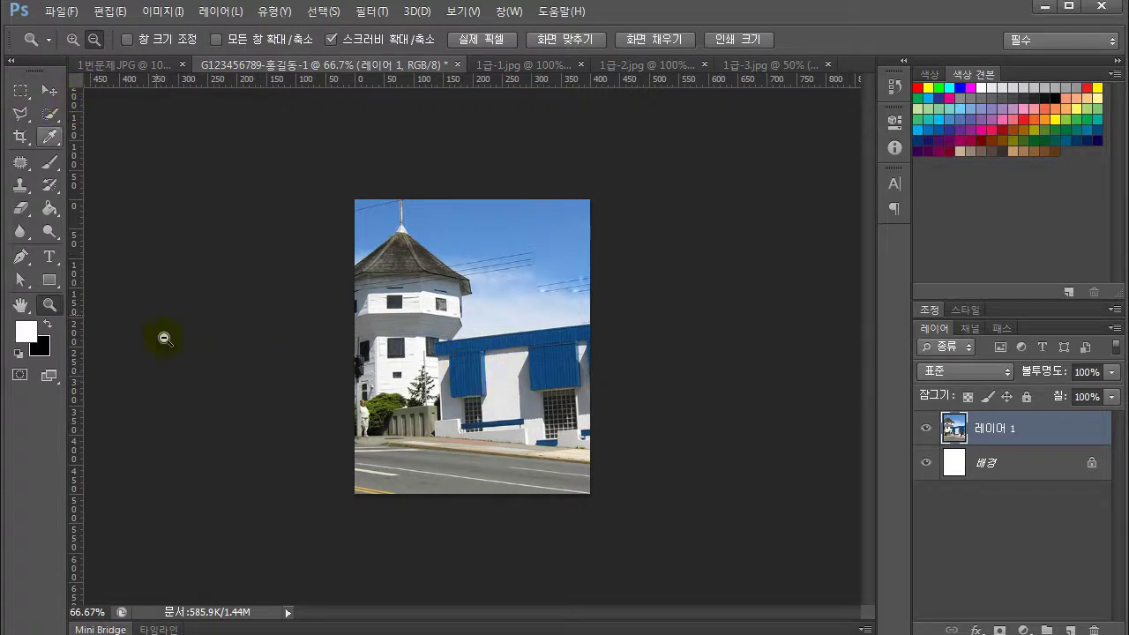
{"action": "double_click", "coordinate": [47, 301]}
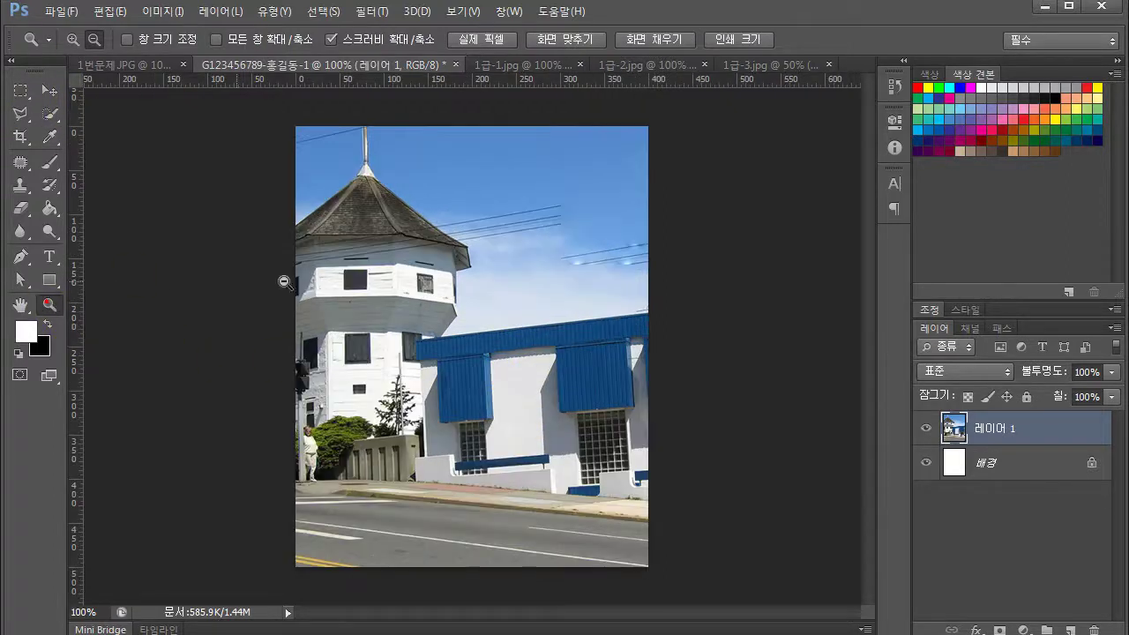
- Set the Pen tool to Path (패스) mode and draw a closed flower-shaped path with curved petals over the lower half of the photo
{"action": "left_click", "coordinate": [20, 257]}
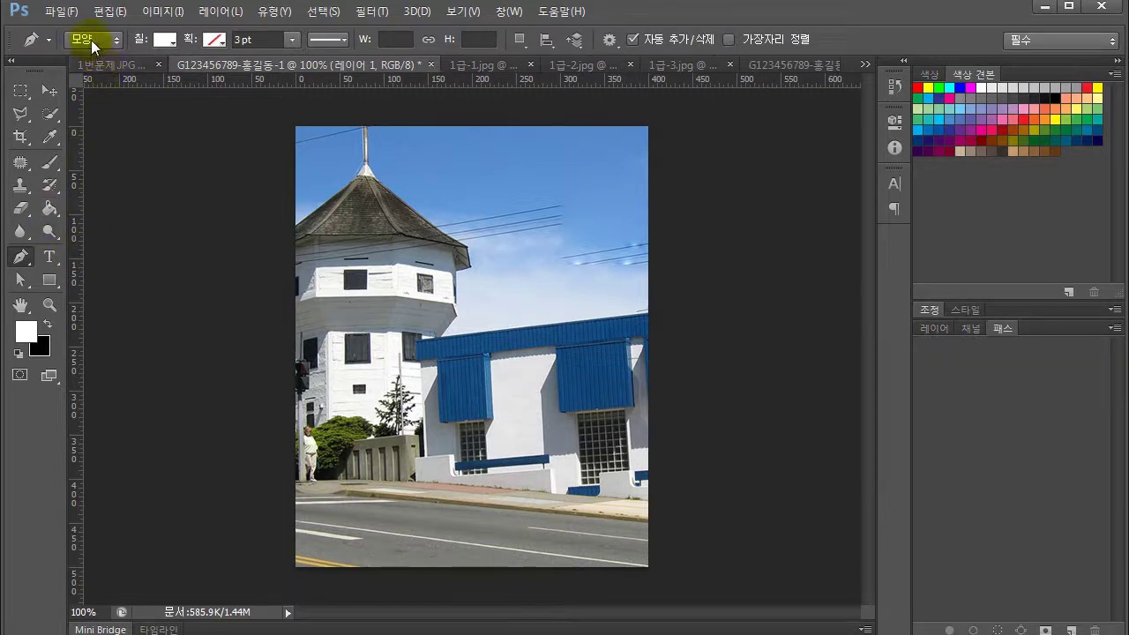
{"action": "left_click", "coordinate": [91, 40]}
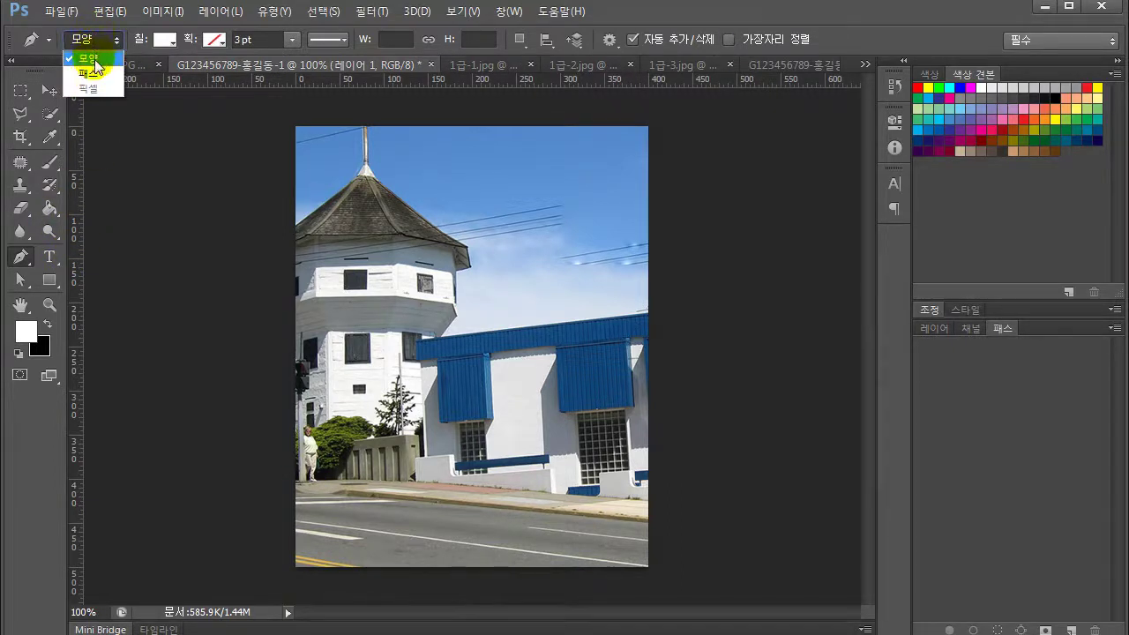
{"action": "left_click", "coordinate": [88, 74]}
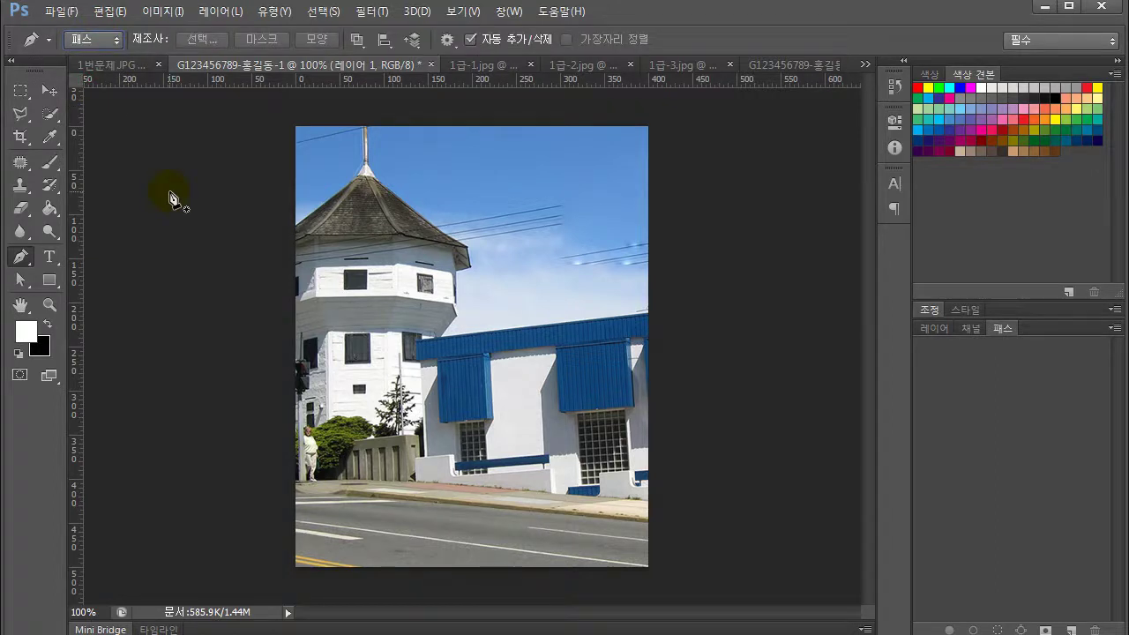
{"action": "left_click", "coordinate": [366, 440]}
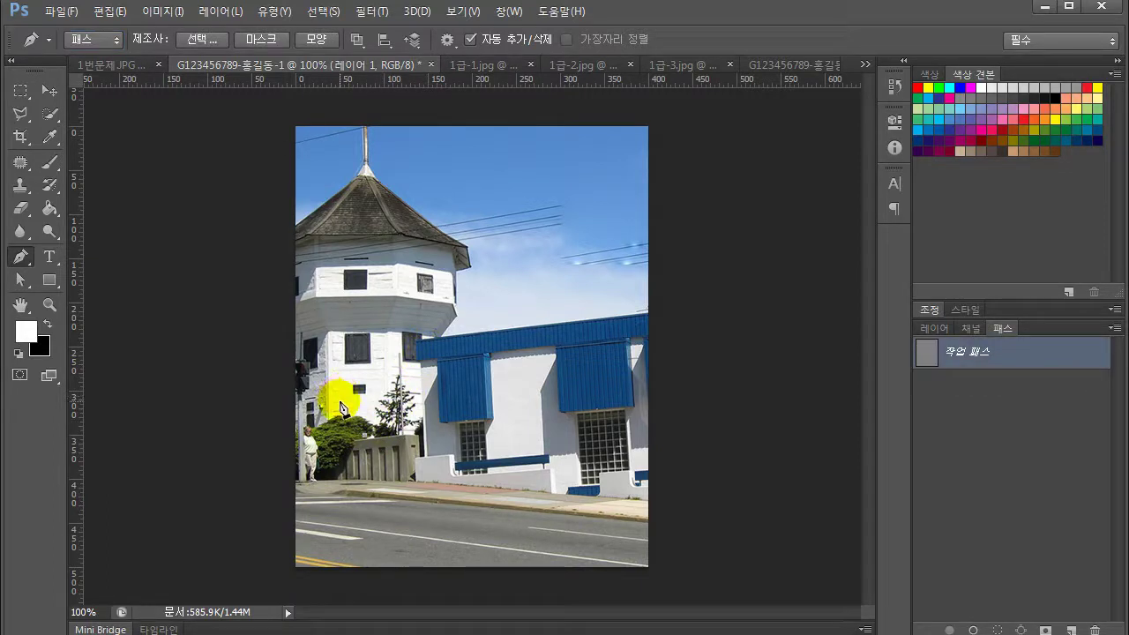
{"action": "left_click", "coordinate": [333, 382]}
{"action": "left_click", "coordinate": [337, 397]}
{"action": "left_click_drag", "start_coordinate": [384, 402], "coordinate": [401, 425]}
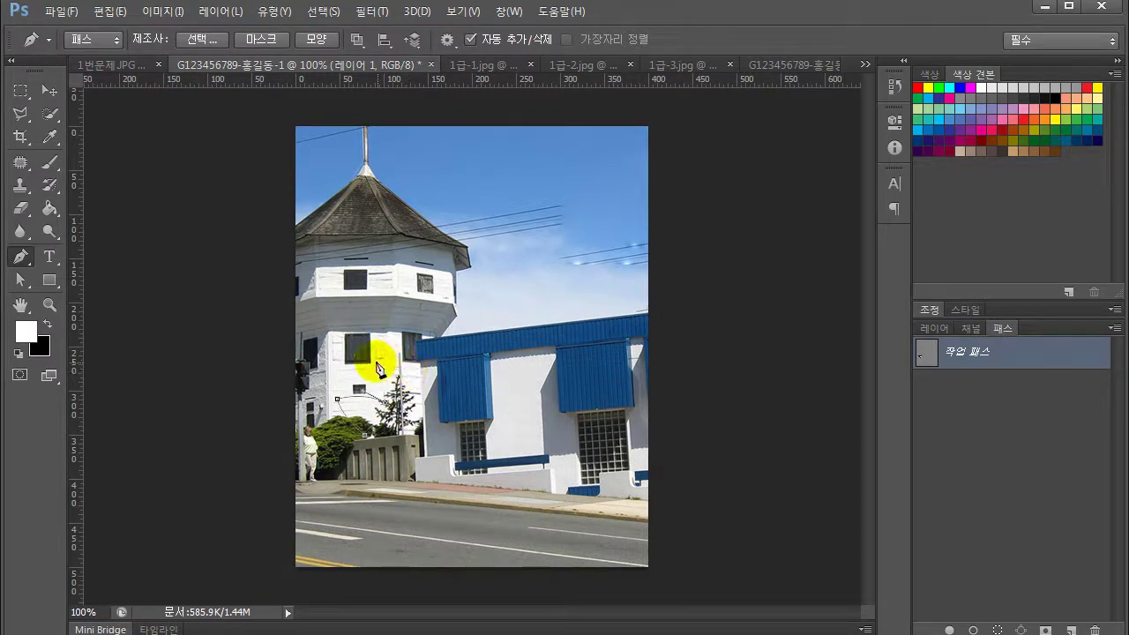
{"action": "left_click_drag", "start_coordinate": [373, 358], "coordinate": [377, 343]}
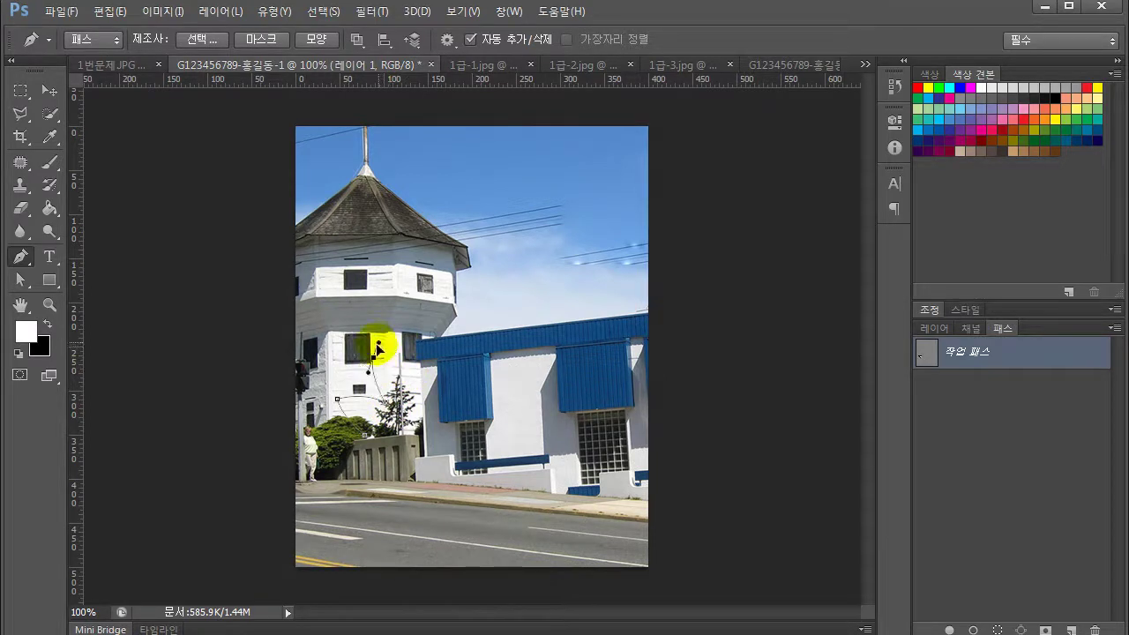
{"action": "left_click", "coordinate": [409, 374]}
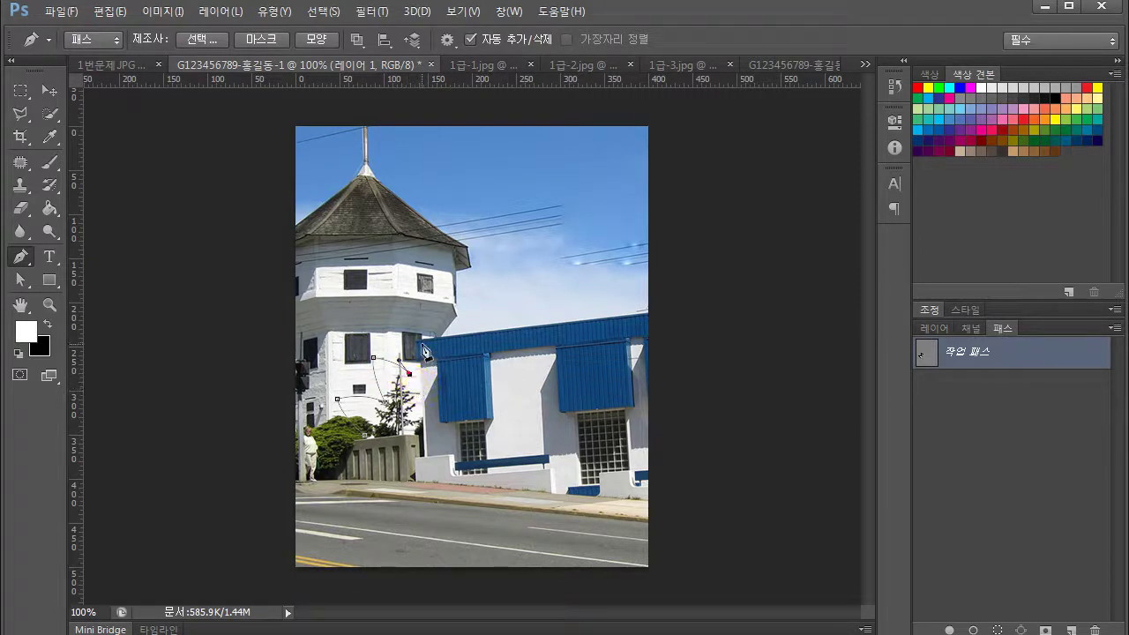
{"action": "mouse_move", "coordinate": [424, 350]}
{"action": "left_mouse_down"}
{"action": "mouse_move", "coordinate": [418, 341]}
{"action": "mouse_move", "coordinate": [442, 354]}
{"action": "mouse_move", "coordinate": [457, 389]}
{"action": "mouse_move", "coordinate": [433, 386]}
{"action": "mouse_move", "coordinate": [503, 408]}
{"action": "mouse_move", "coordinate": [509, 427]}
{"action": "left_mouse_up"}
{"action": "left_click", "coordinate": [450, 332]}
{"action": "key", "text": "ctrl"}
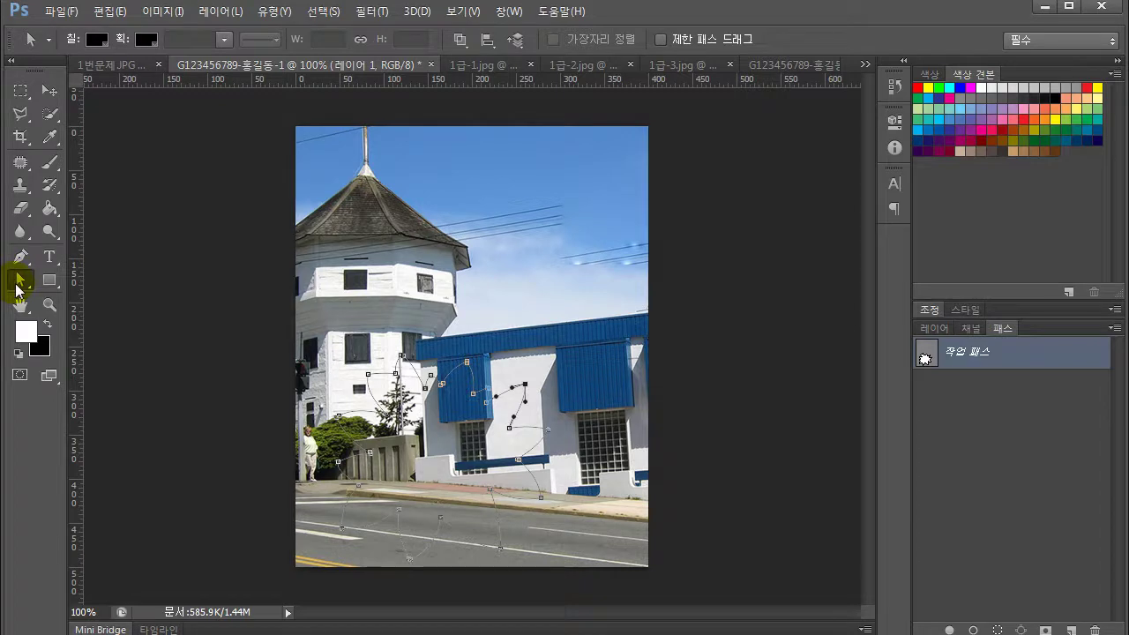
- Refine the flower path with Direct Selection, shifting the upper-right and lower-left petal tips slightly inward
{"action": "left_click", "coordinate": [19, 282]}
{"action": "left_click", "coordinate": [84, 281]}
{"action": "left_click", "coordinate": [525, 386]}
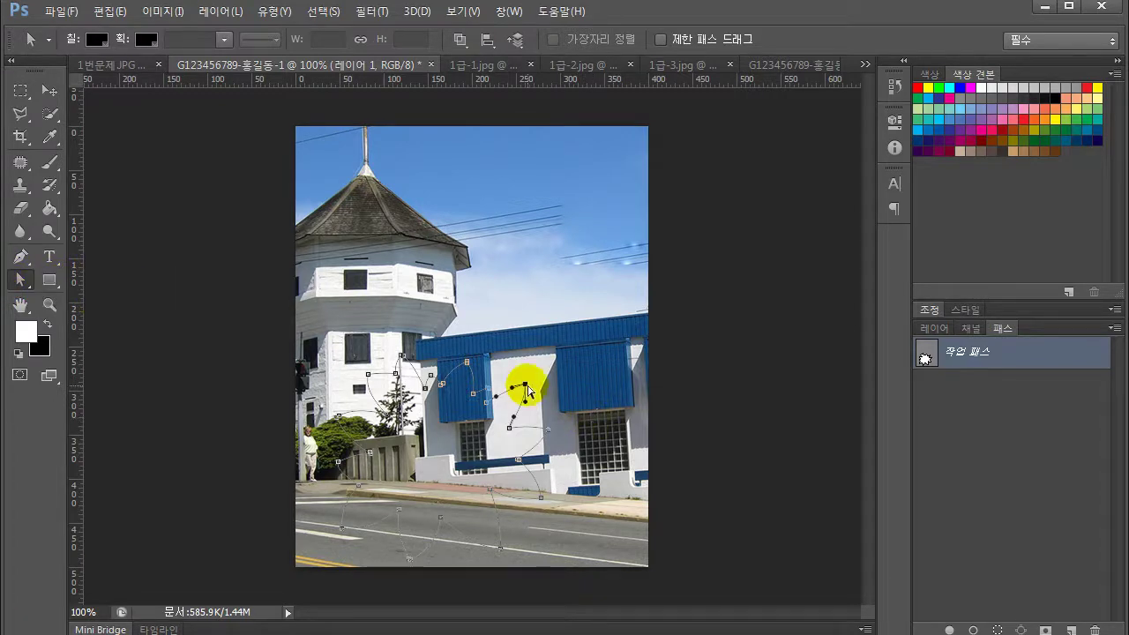
{"action": "left_click_drag", "start_coordinate": [526, 385], "coordinate": [520, 394]}
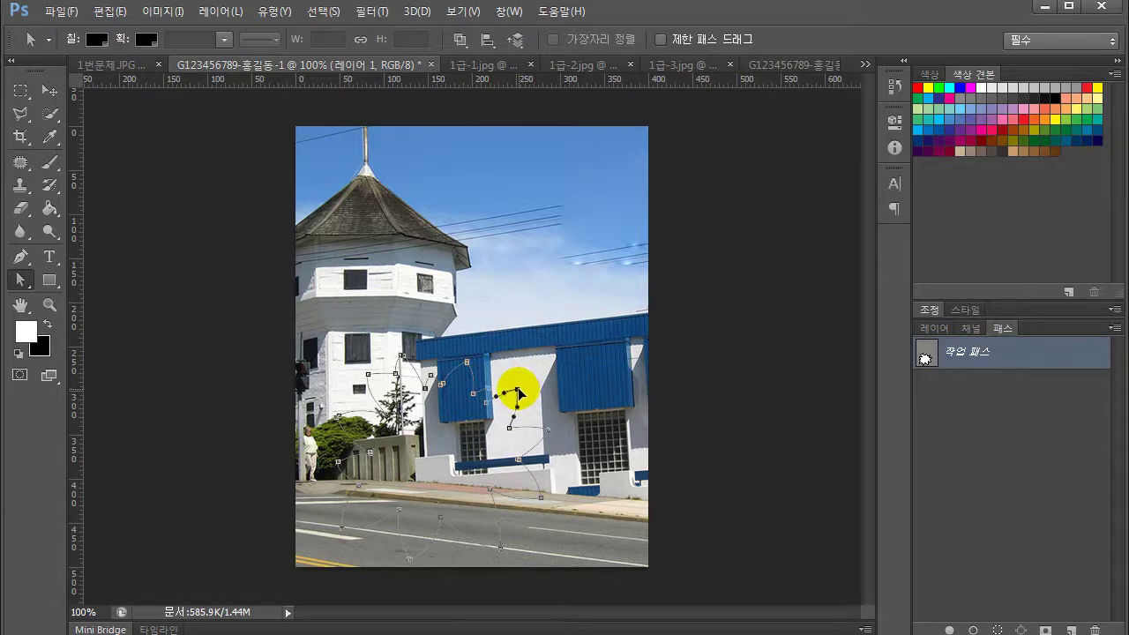
{"action": "left_click", "coordinate": [344, 528]}
{"action": "left_click", "coordinate": [347, 529]}
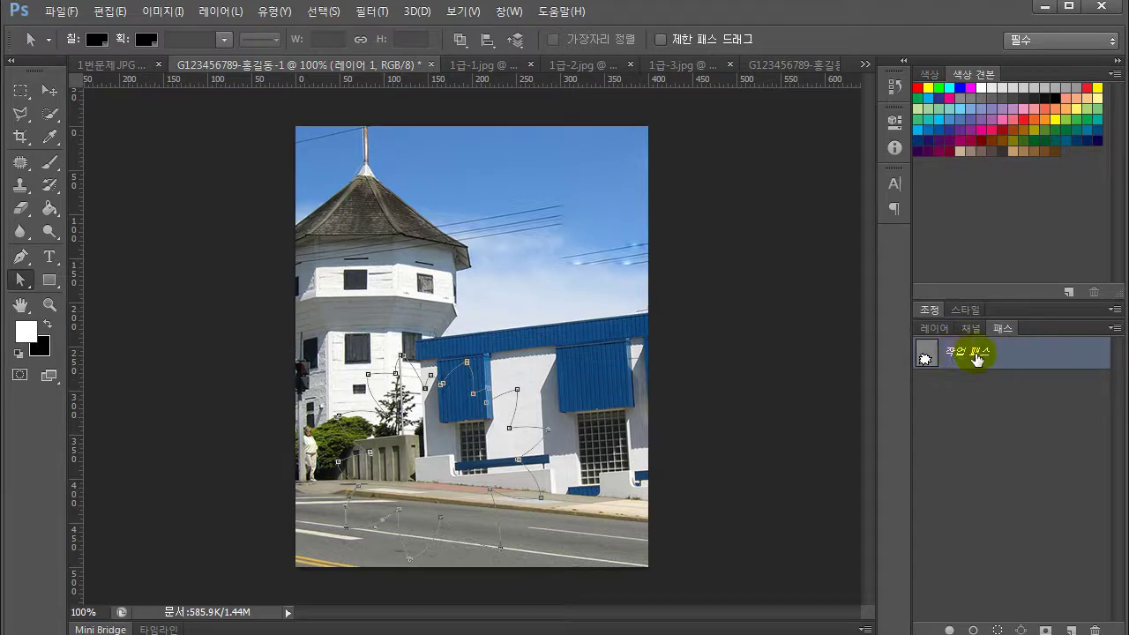
- Check the required path name on the exam sheet and save the flower work path as "꽃 모양"
{"action": "left_click", "coordinate": [113, 65]}
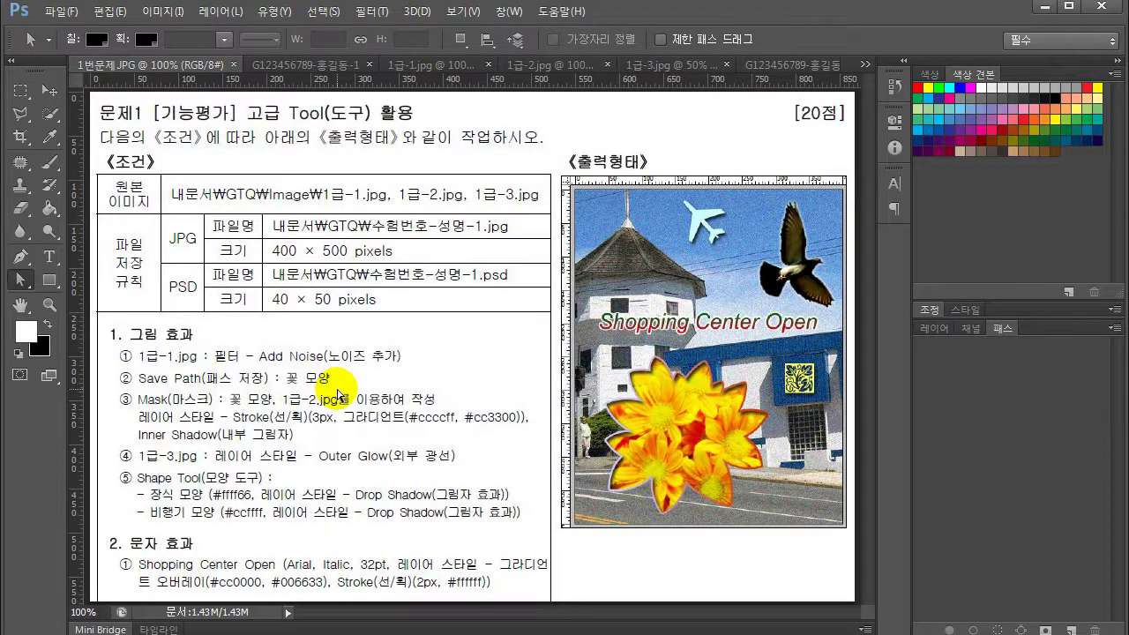
{"action": "left_click", "coordinate": [309, 65]}
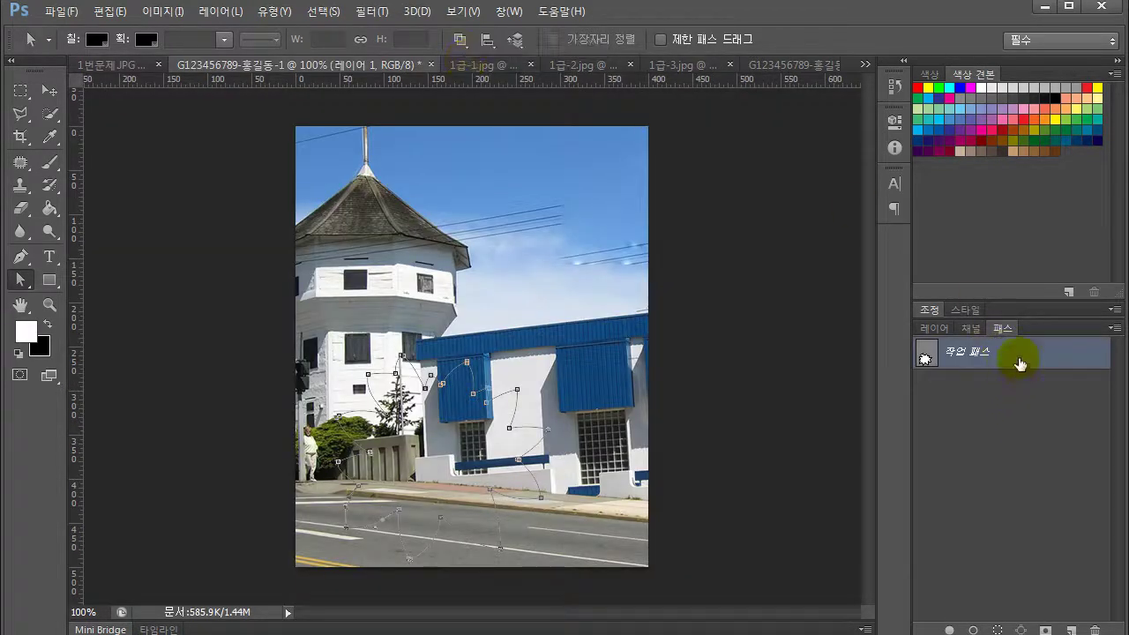
{"action": "double_click", "coordinate": [959, 358]}
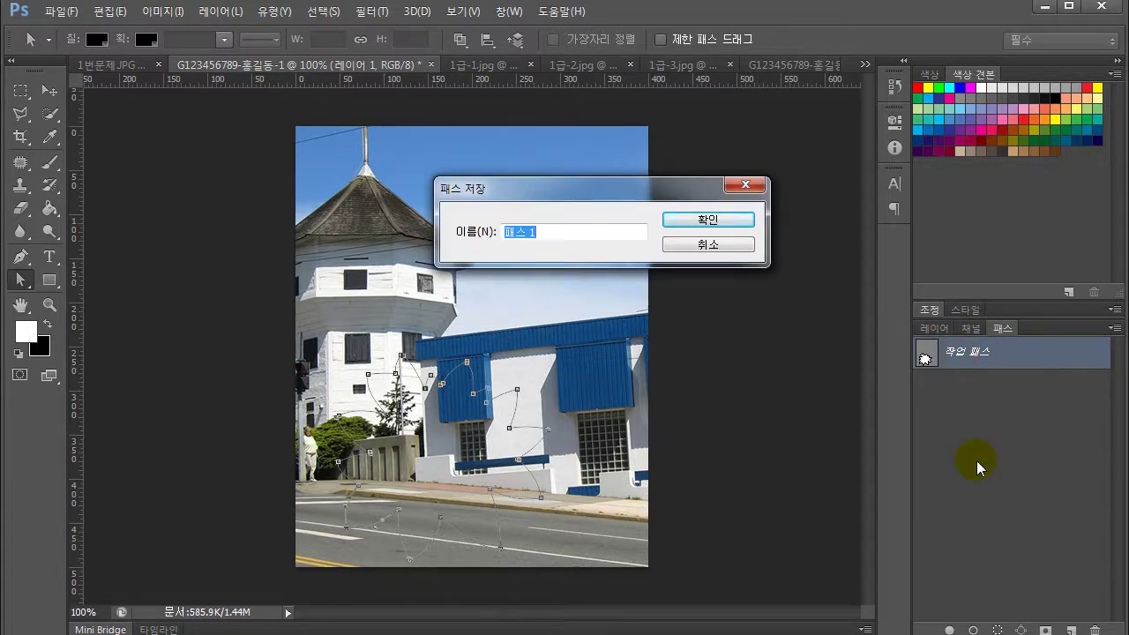
{"action": "type", "text": "꽃 모양"}
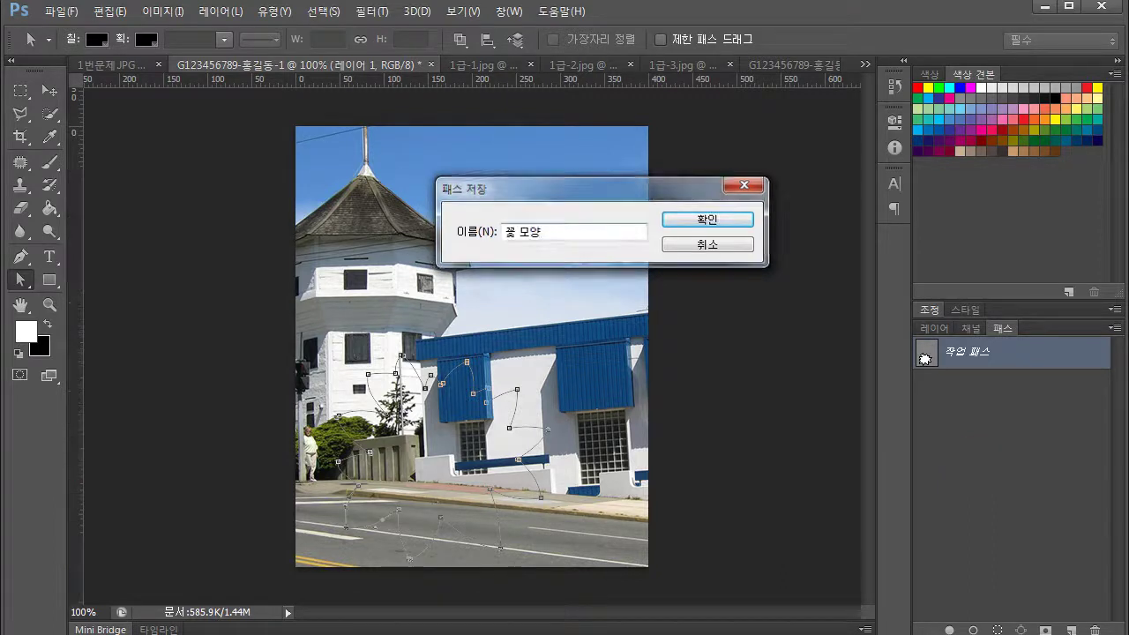
{"action": "key", "text": "Return"}
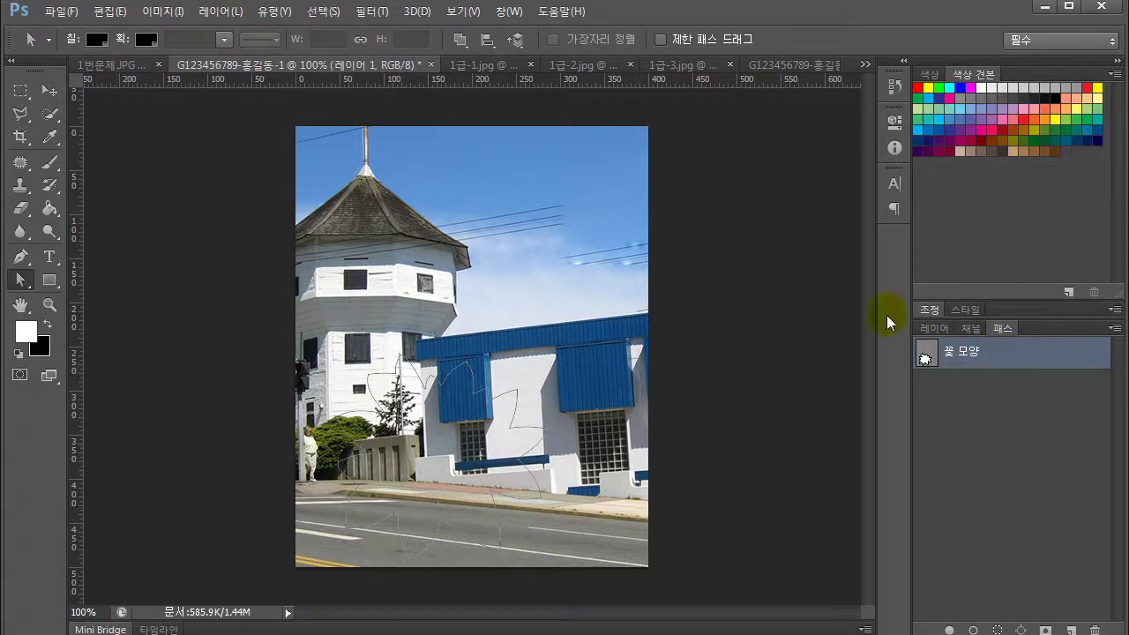
- Add a new layer above the photo layer and fill the 꽃 모양 path on it with white
{"action": "left_click", "coordinate": [936, 329]}
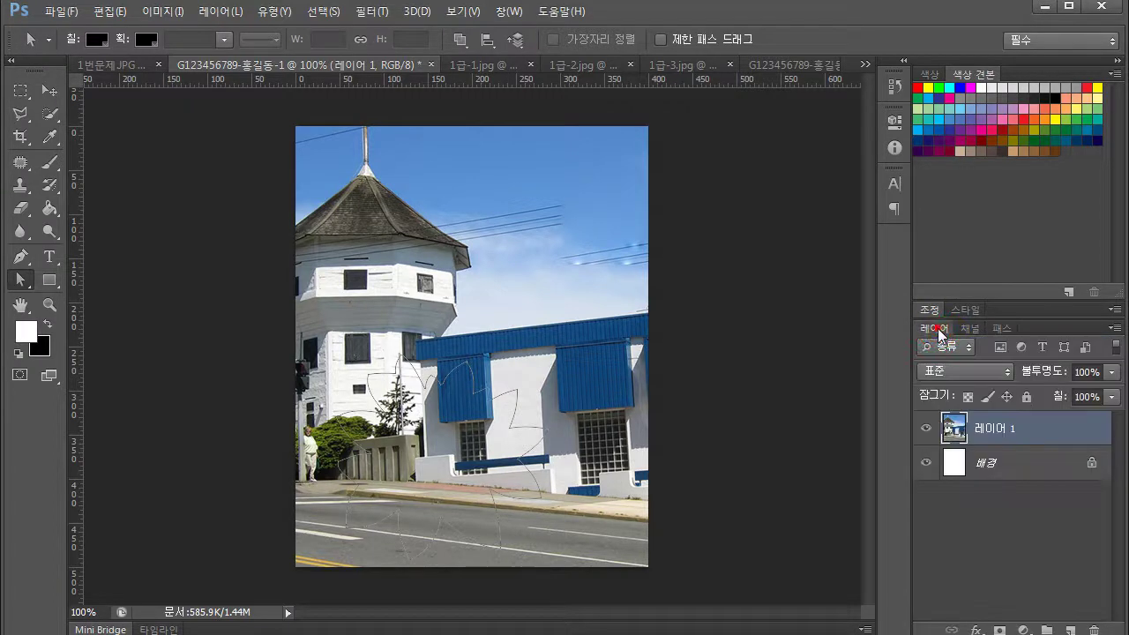
{"action": "left_click", "coordinate": [1069, 630]}
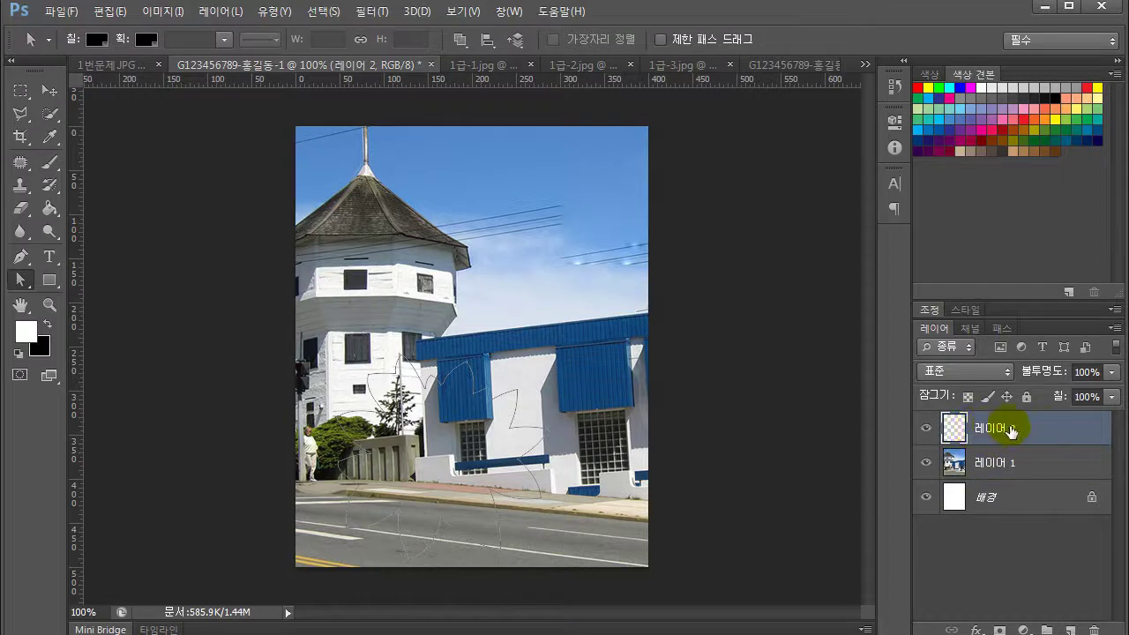
{"action": "left_click", "coordinate": [1003, 332]}
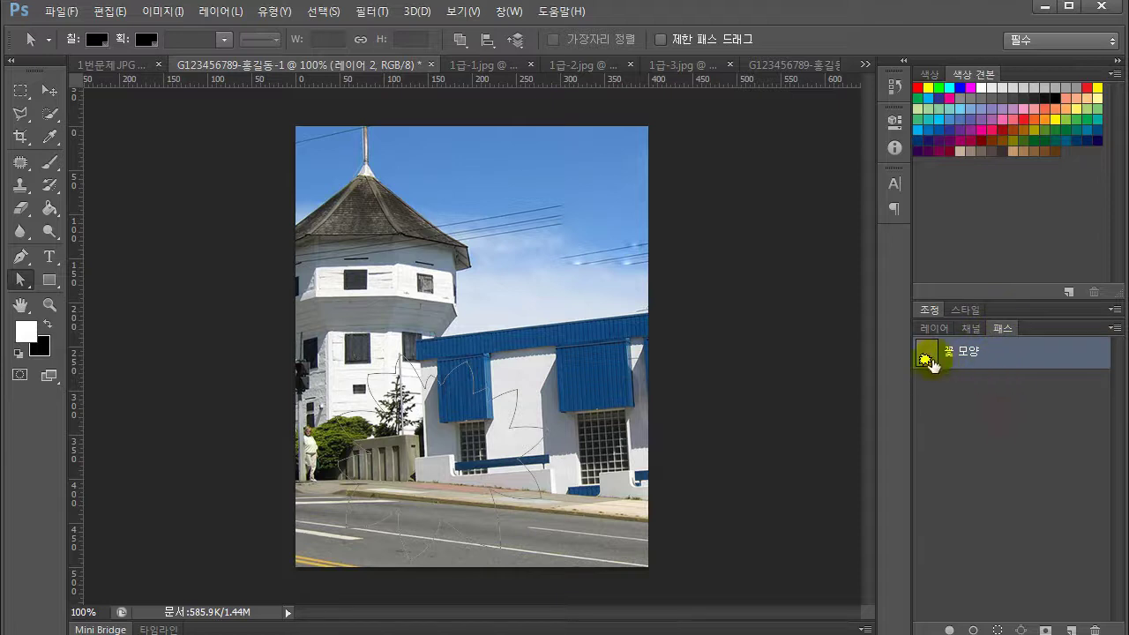
{"action": "left_click", "coordinate": [950, 630]}
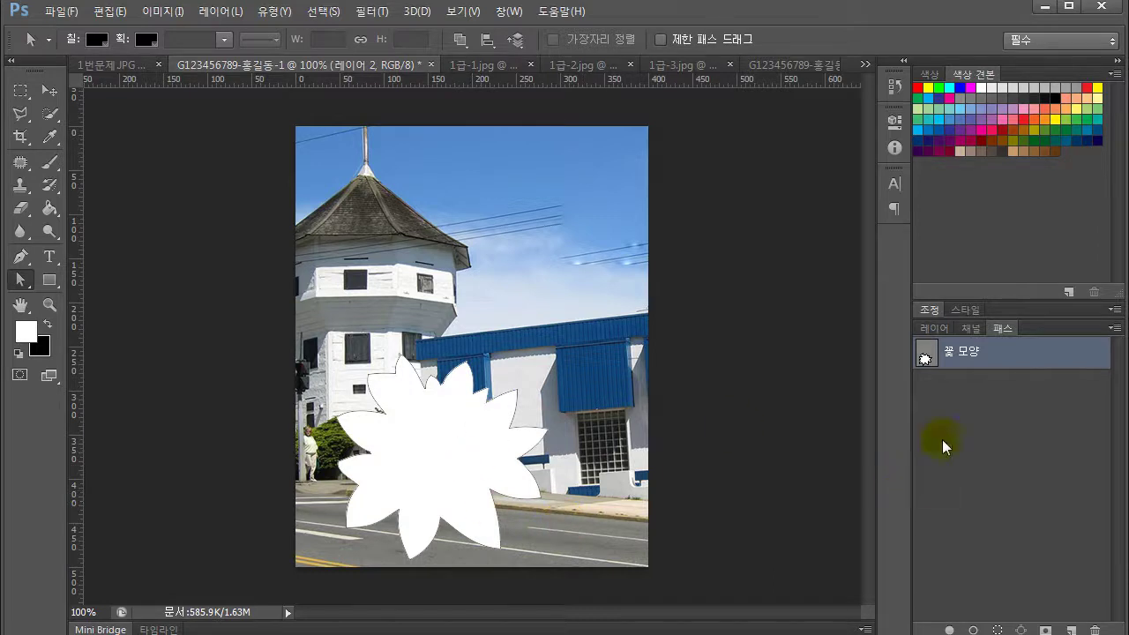
{"action": "left_click", "coordinate": [936, 330]}
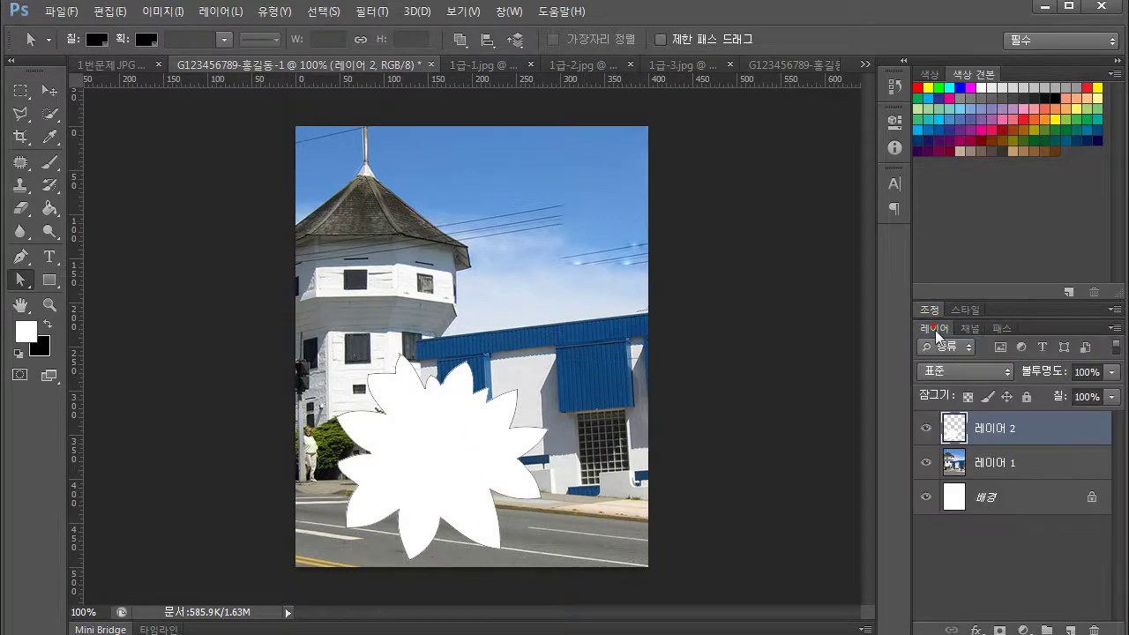
{"action": "left_click", "coordinate": [992, 430]}
- Check the mask instructions on the exam sheet and copy the entire 1급-2.jpg flower image
{"action": "left_click", "coordinate": [107, 64]}
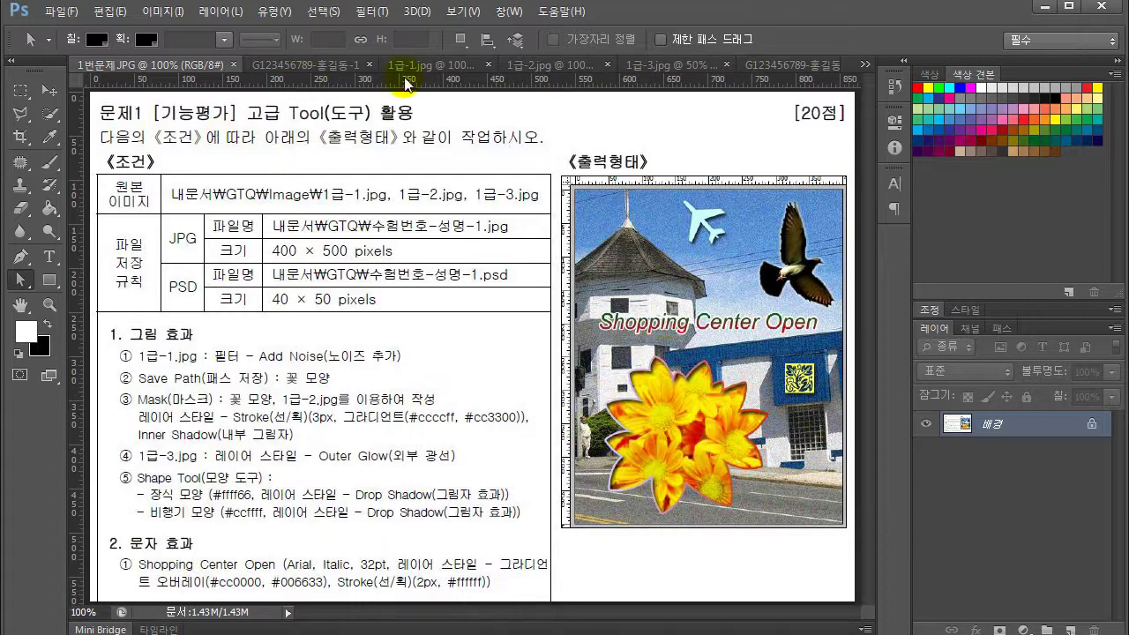
{"action": "left_click", "coordinate": [521, 65]}
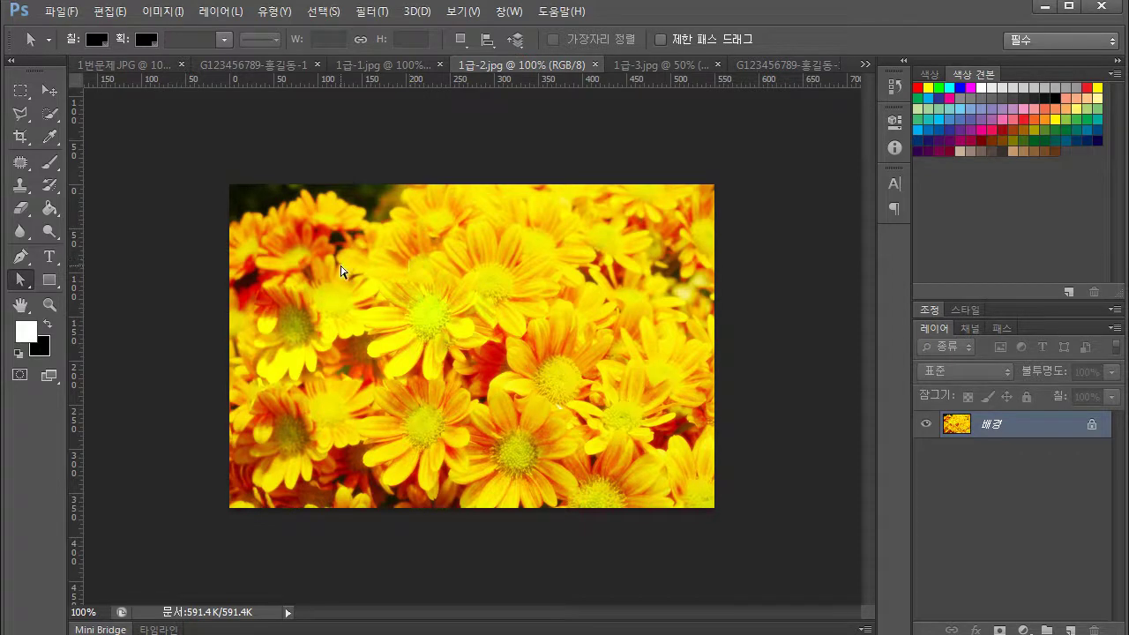
{"action": "left_click", "coordinate": [327, 12]}
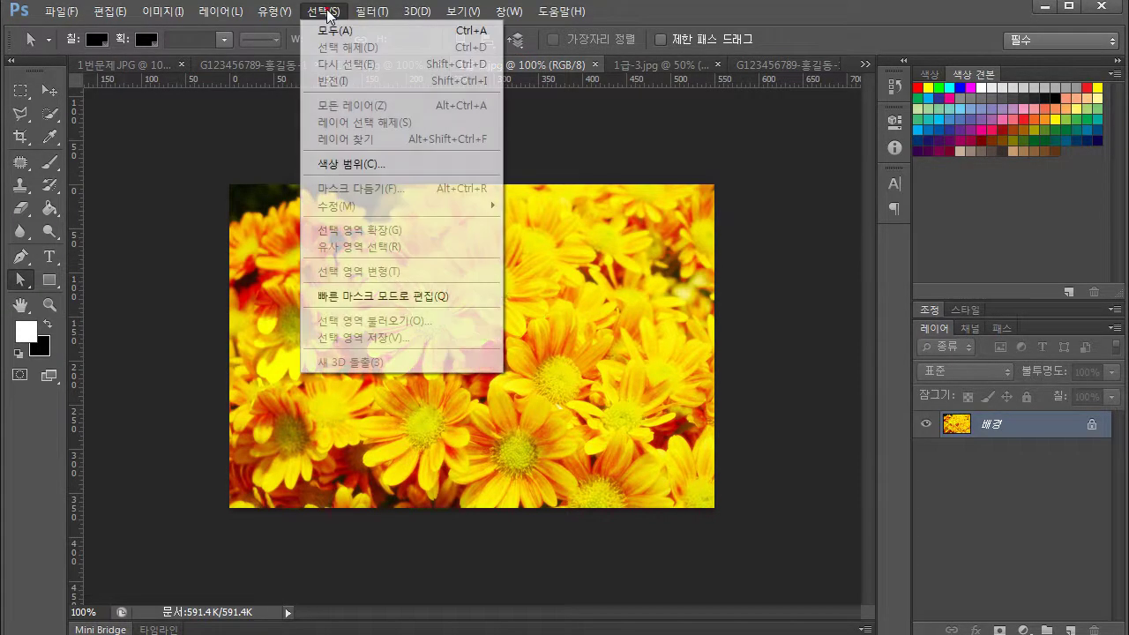
{"action": "left_click", "coordinate": [322, 26]}
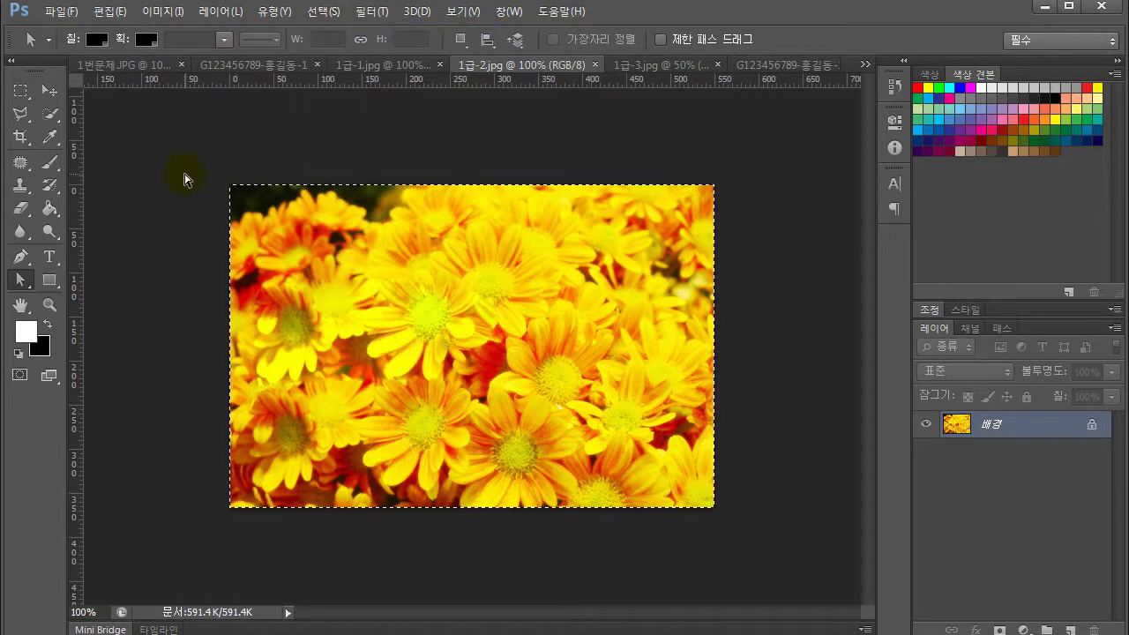
{"action": "left_click", "coordinate": [108, 13]}
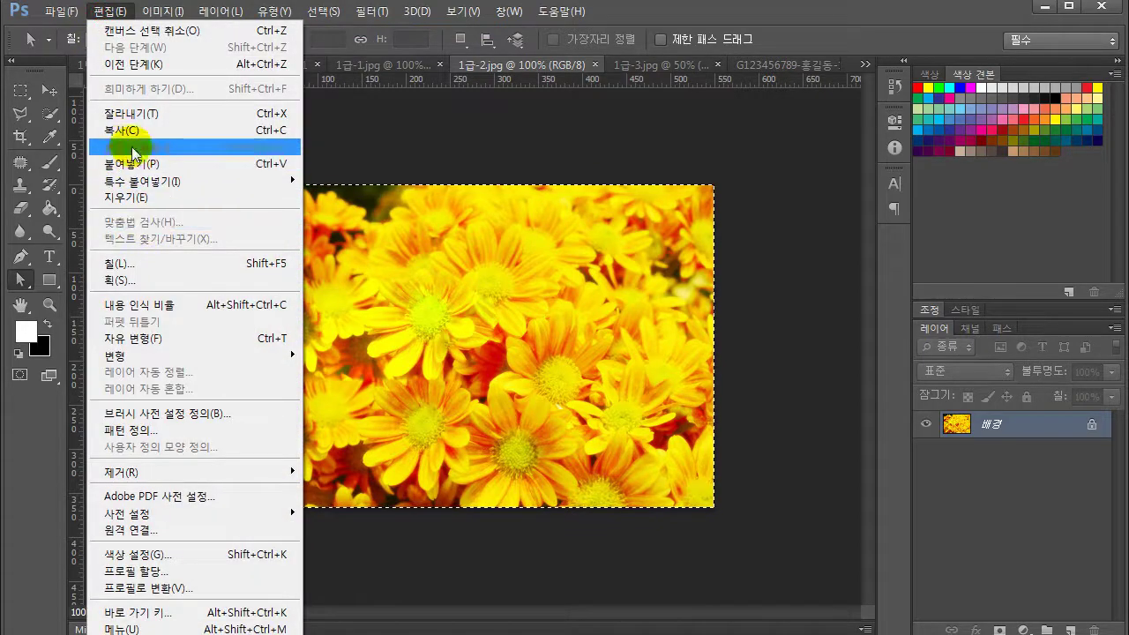
{"action": "left_click", "coordinate": [132, 131]}
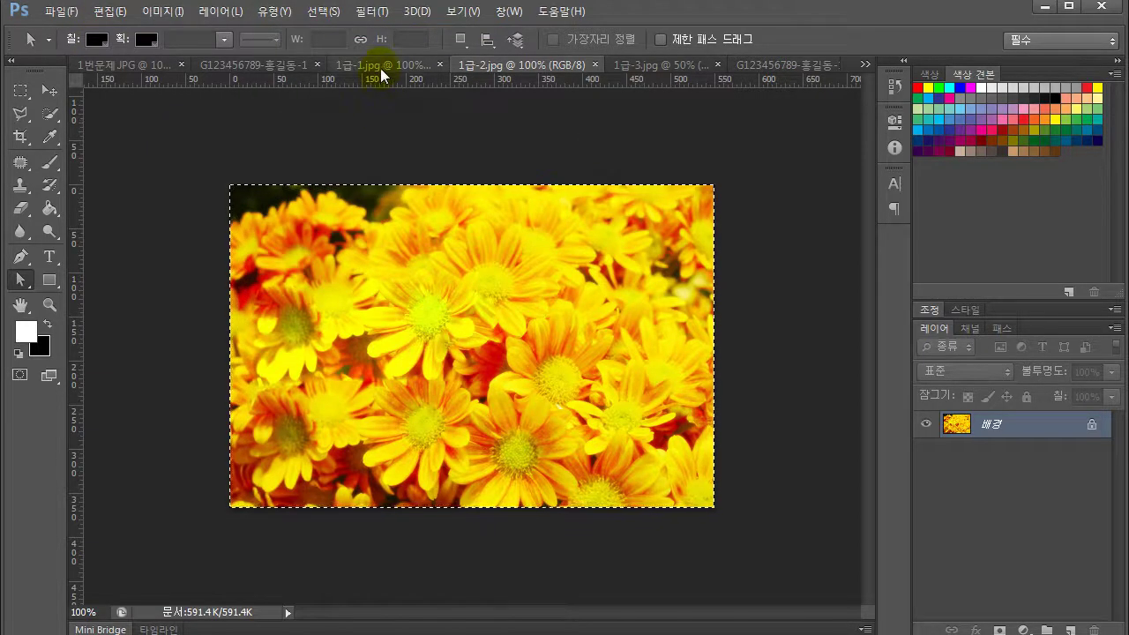
- Paste the flower image into the composite above the white flower shape and move it down to cover the shape
{"action": "left_click", "coordinate": [265, 64]}
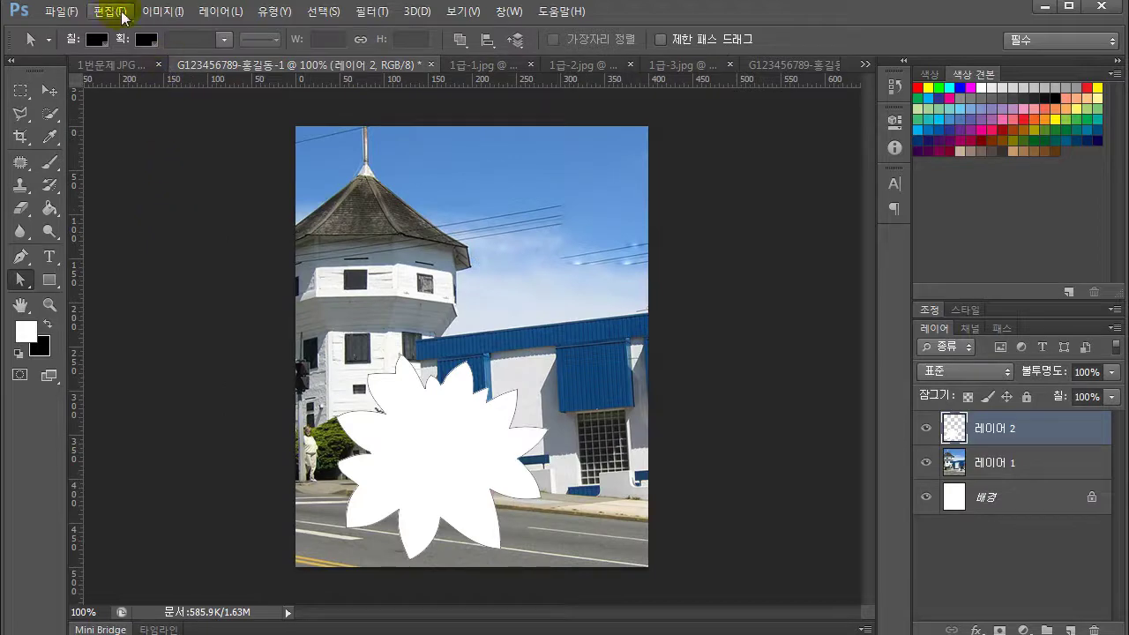
{"action": "left_click", "coordinate": [123, 17]}
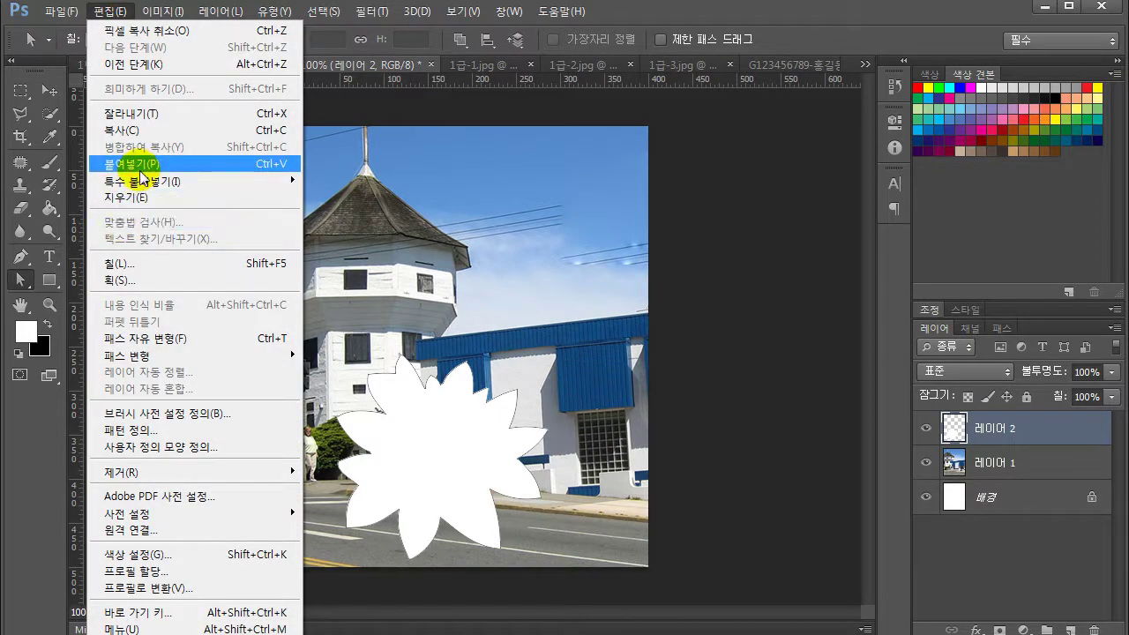
{"action": "left_click", "coordinate": [253, 164]}
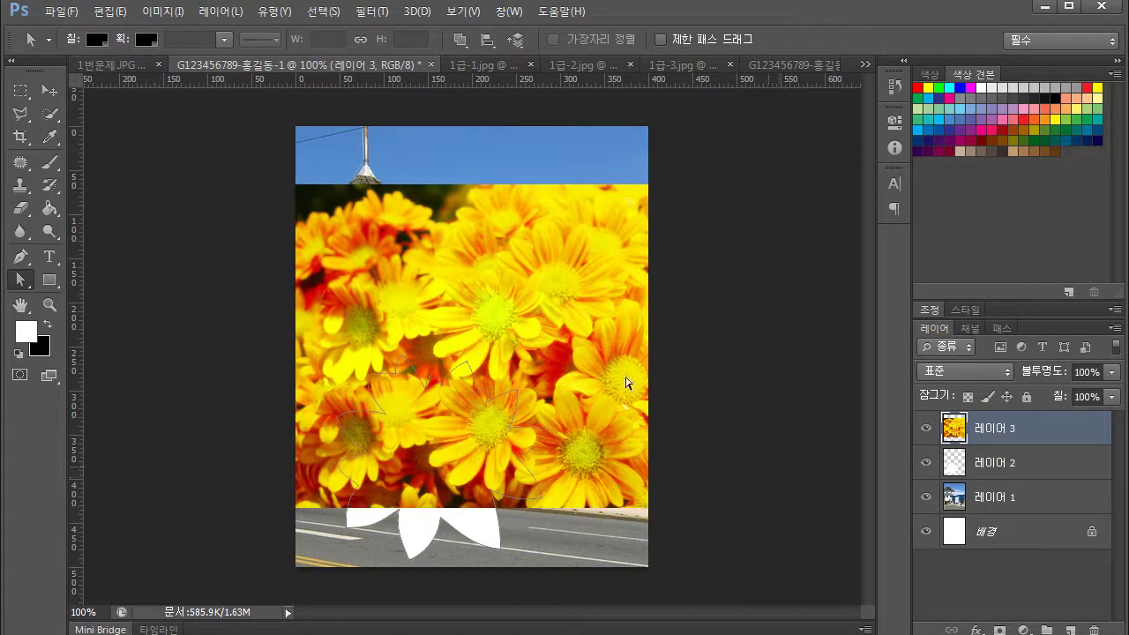
{"action": "left_click", "coordinate": [49, 90]}
{"action": "left_click_drag", "start_coordinate": [560, 244], "coordinate": [561, 322]}
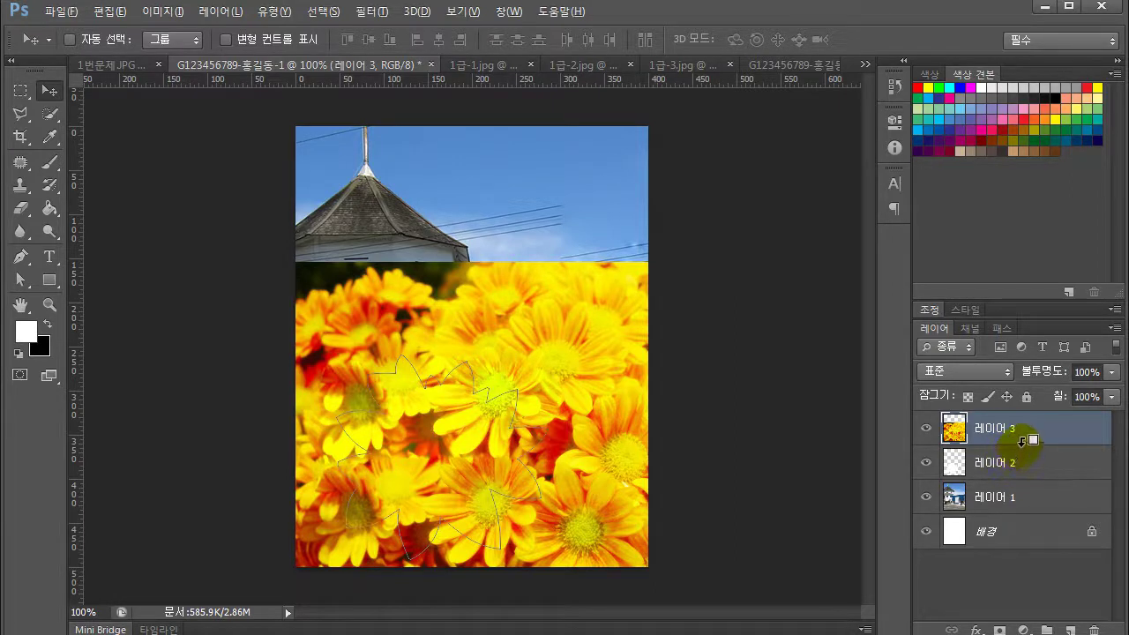
- Clip the pasted flower image layer to the white flower shape layer below it with a clipping mask
{"action": "key", "text": "alt"}
{"action": "left_click", "coordinate": [1022, 447]}
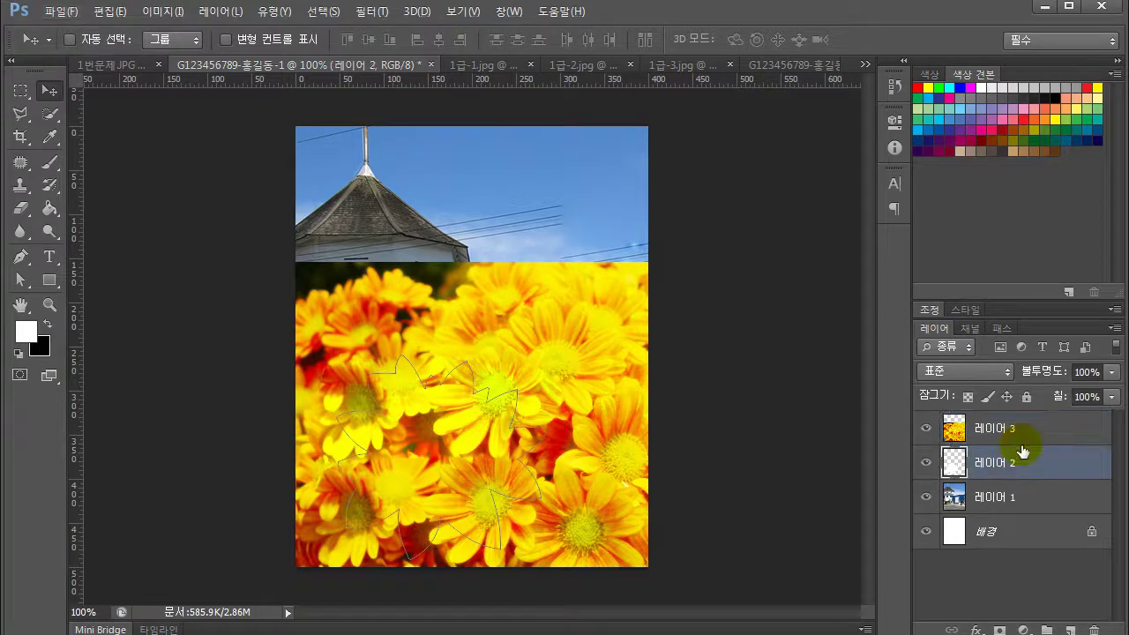
{"action": "left_click", "coordinate": [1038, 438], "text": "alt"}
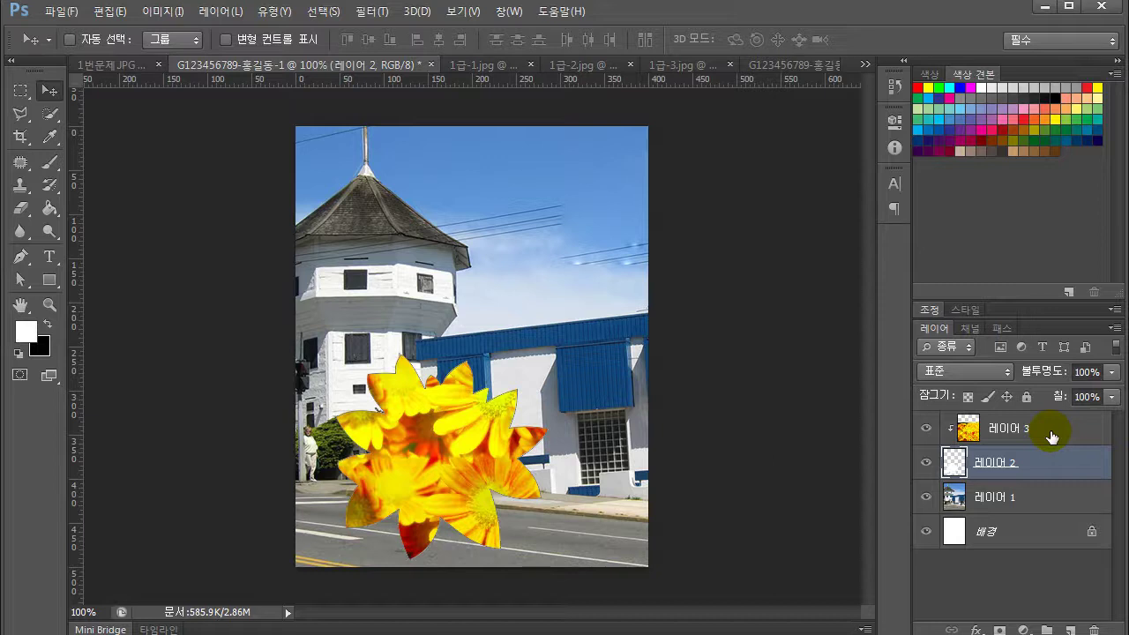
- Reposition the clipped flower image down and to the left so its blossoms fill the petals of the shape
{"action": "left_click", "coordinate": [1016, 432]}
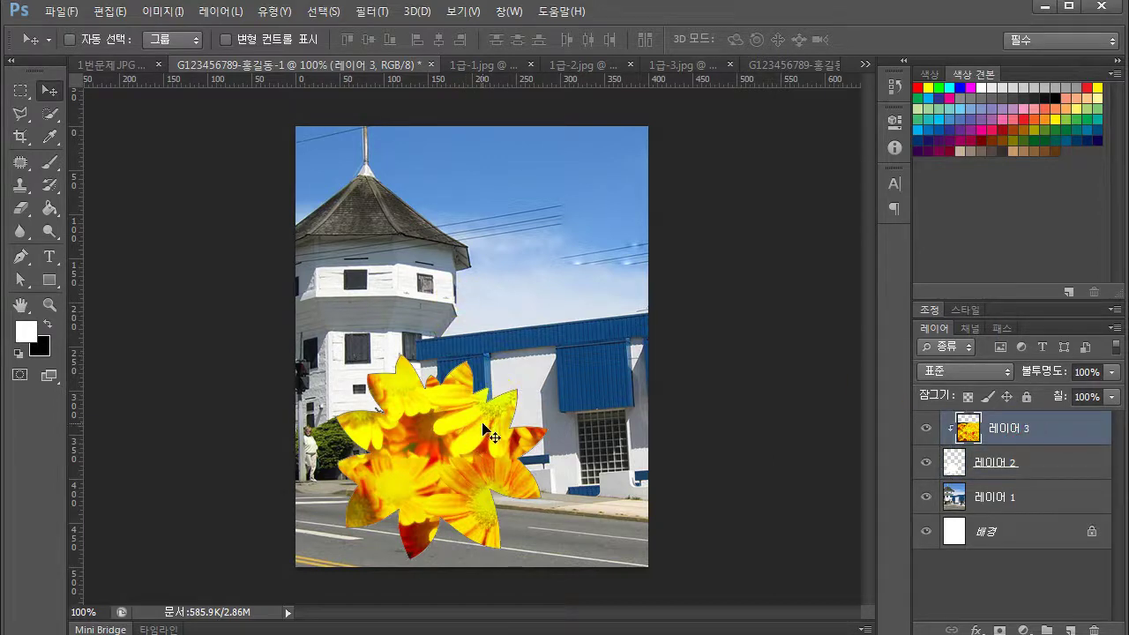
{"action": "left_click_drag", "start_coordinate": [481, 394], "coordinate": [402, 462]}
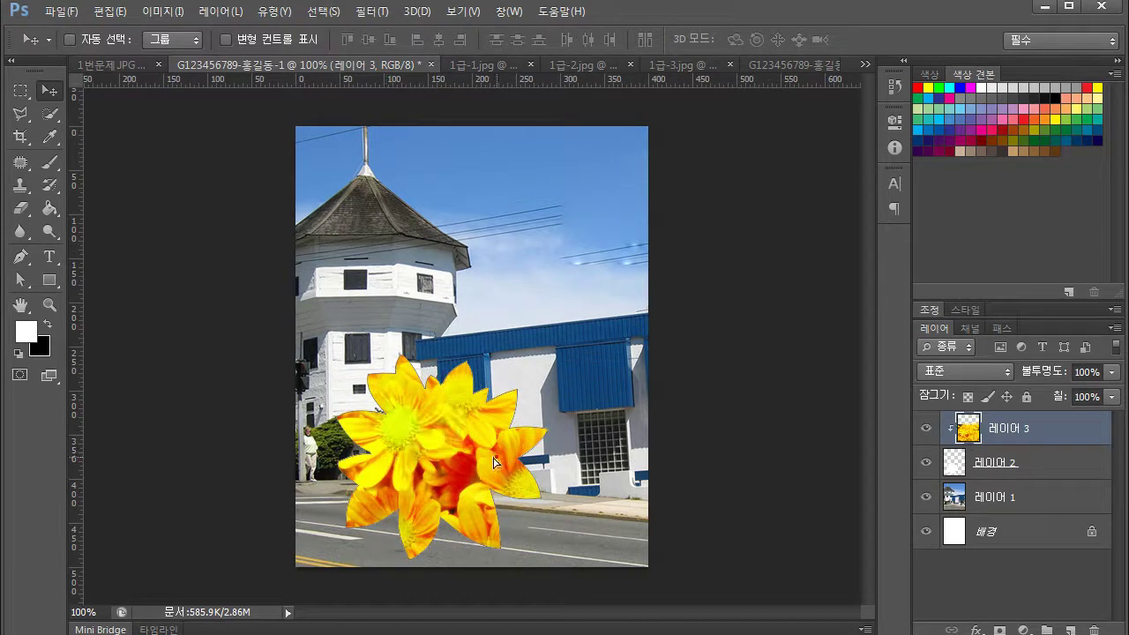
{"action": "mouse_move", "coordinate": [494, 462]}
{"action": "left_mouse_down"}
{"action": "mouse_move", "coordinate": [452, 430]}
{"action": "mouse_move", "coordinate": [474, 427]}
{"action": "mouse_move", "coordinate": [483, 443]}
{"action": "left_mouse_up"}
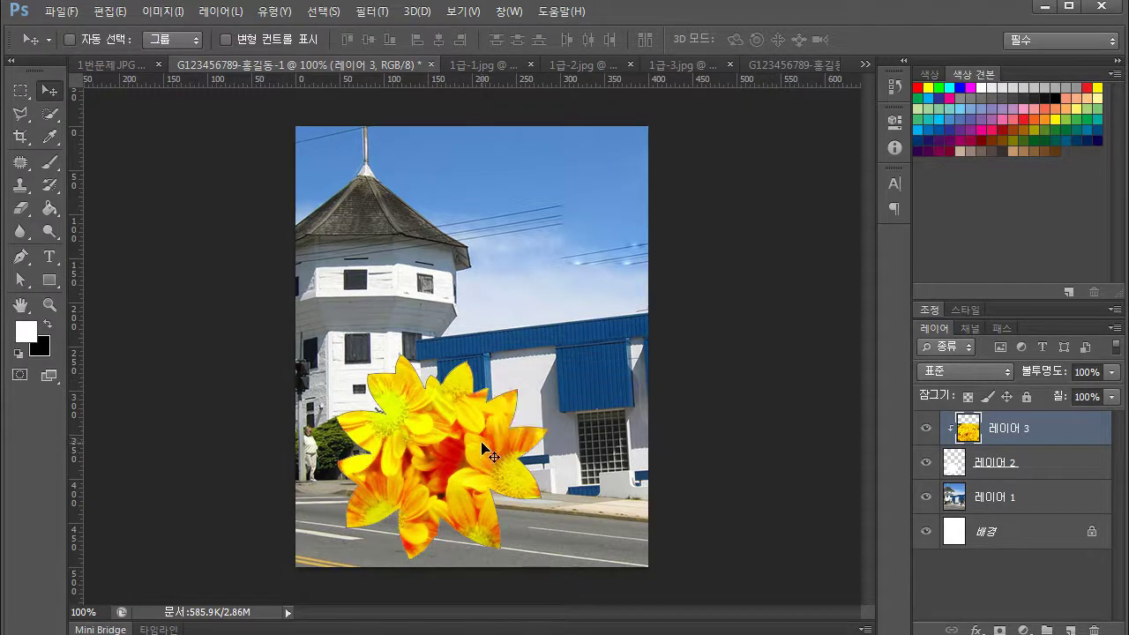
{"action": "key", "text": "ctrl+t"}
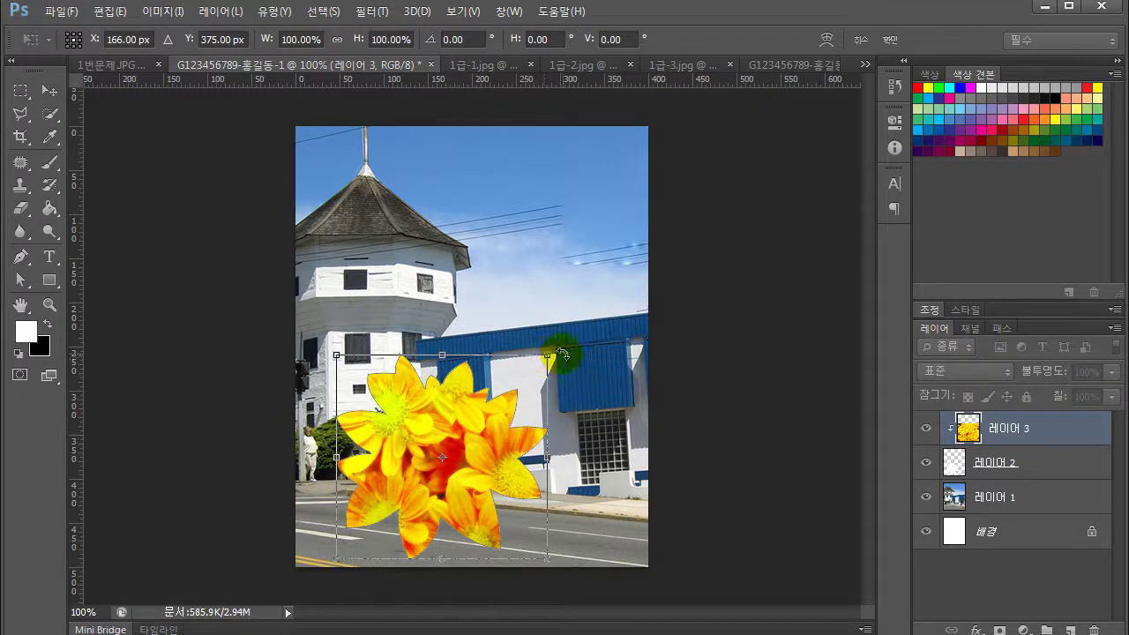
{"action": "left_click_drag", "start_coordinate": [558, 355], "coordinate": [530, 357]}
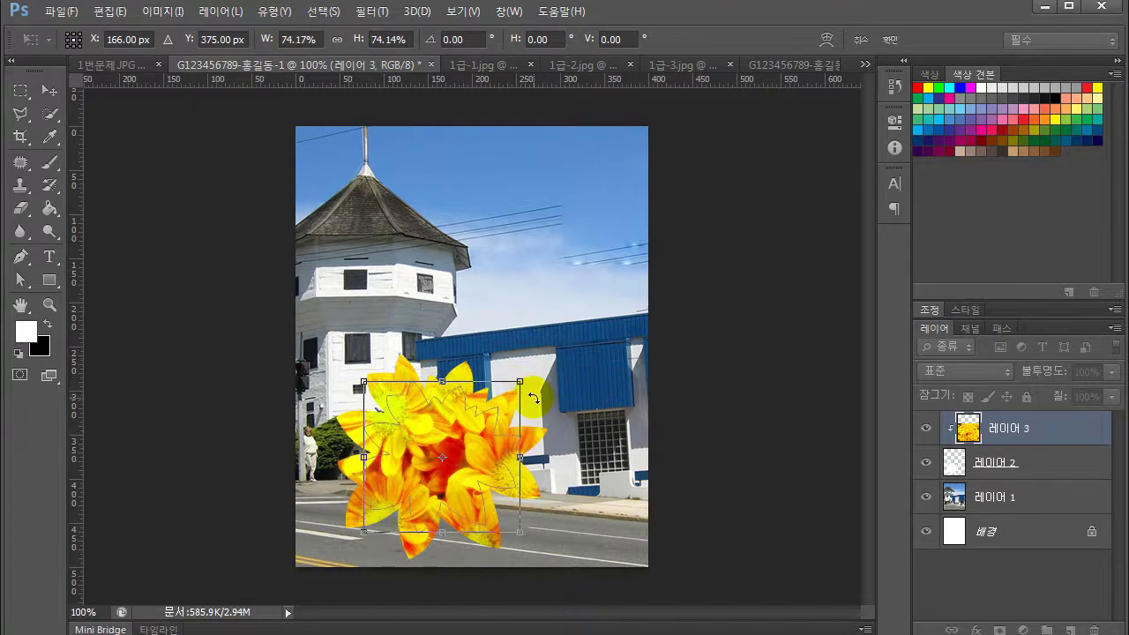
{"action": "key", "text": "ctrl+z"}
{"action": "key", "text": "Return"}
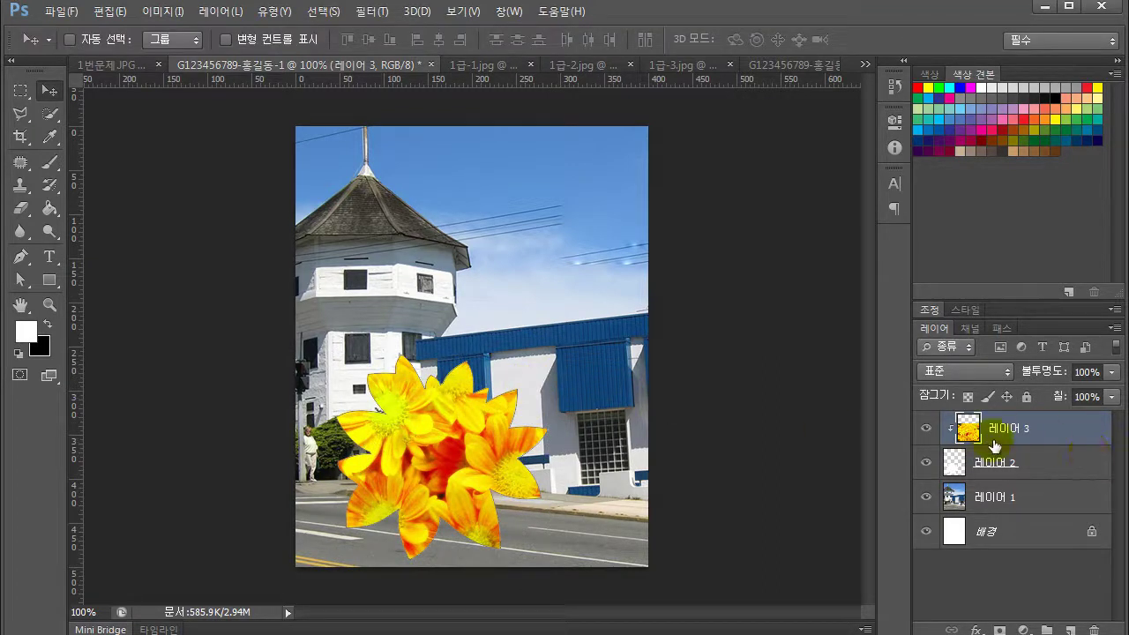
- Deselect the saved path, then free-transform the clipped flower image down to about 84% around its centre and apply it
{"action": "left_click", "coordinate": [1004, 329]}
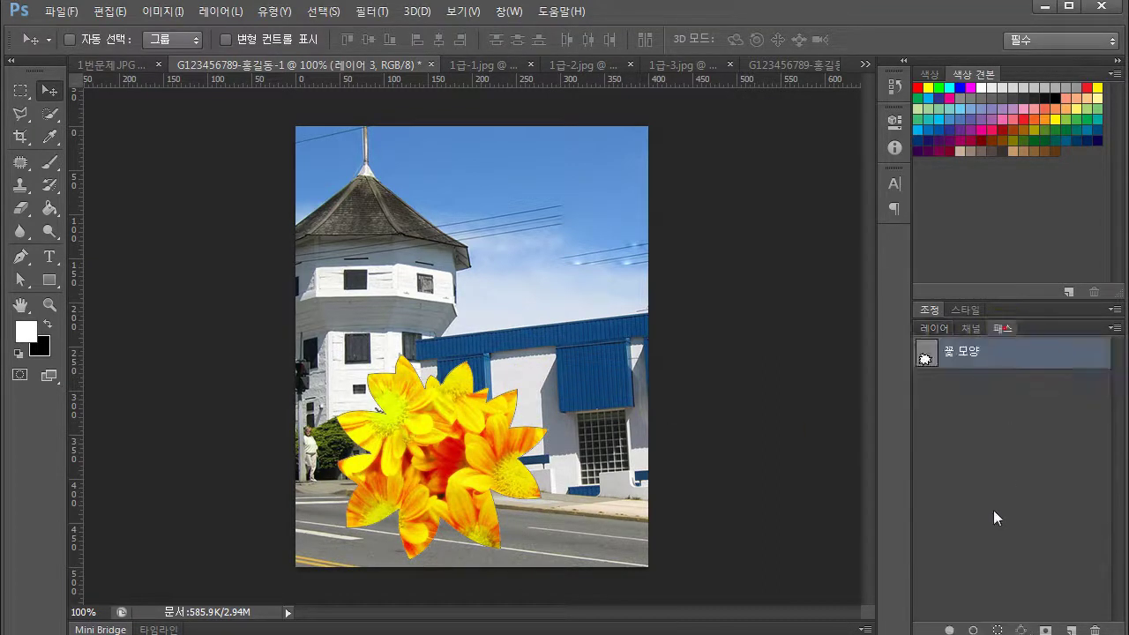
{"action": "left_click", "coordinate": [935, 328]}
{"action": "key", "text": "ctrl+t"}
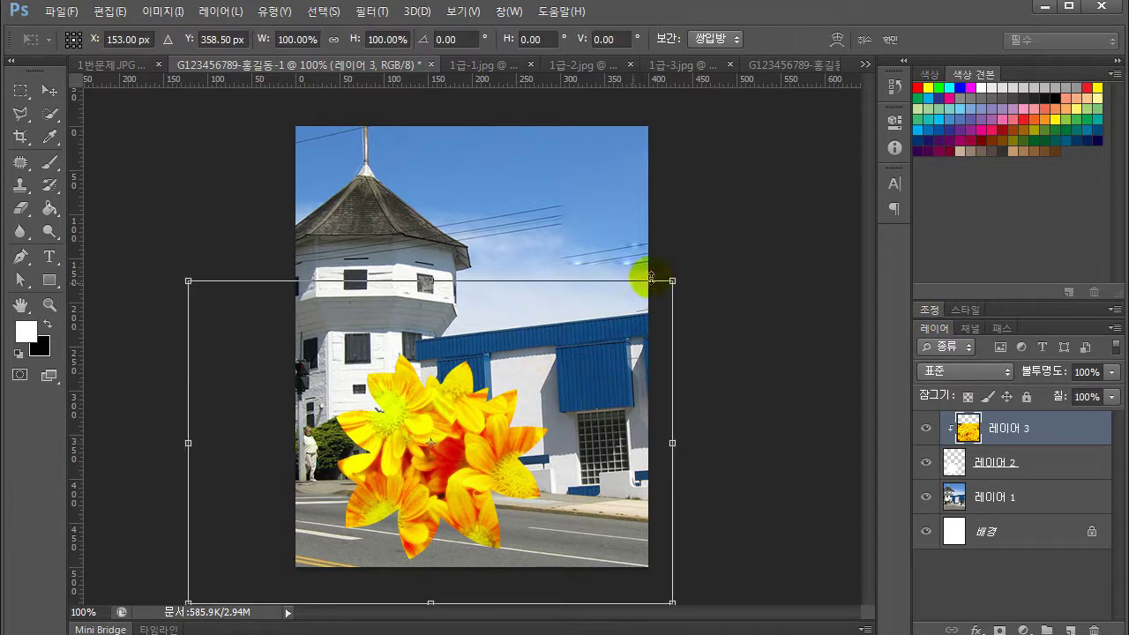
{"action": "left_click_drag", "start_coordinate": [675, 277], "coordinate": [627, 353]}
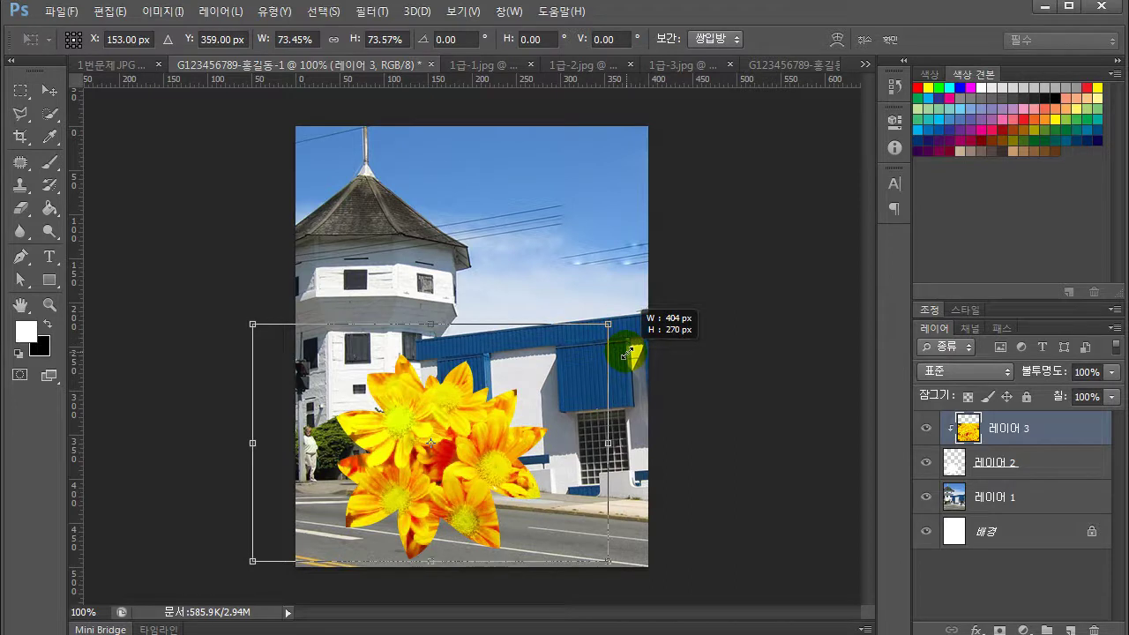
{"action": "mouse_move", "coordinate": [627, 353]}
{"action": "left_mouse_down"}
{"action": "mouse_move", "coordinate": [618, 364]}
{"action": "mouse_move", "coordinate": [671, 313]}
{"action": "mouse_move", "coordinate": [633, 327]}
{"action": "mouse_move", "coordinate": [638, 347]}
{"action": "left_mouse_up"}
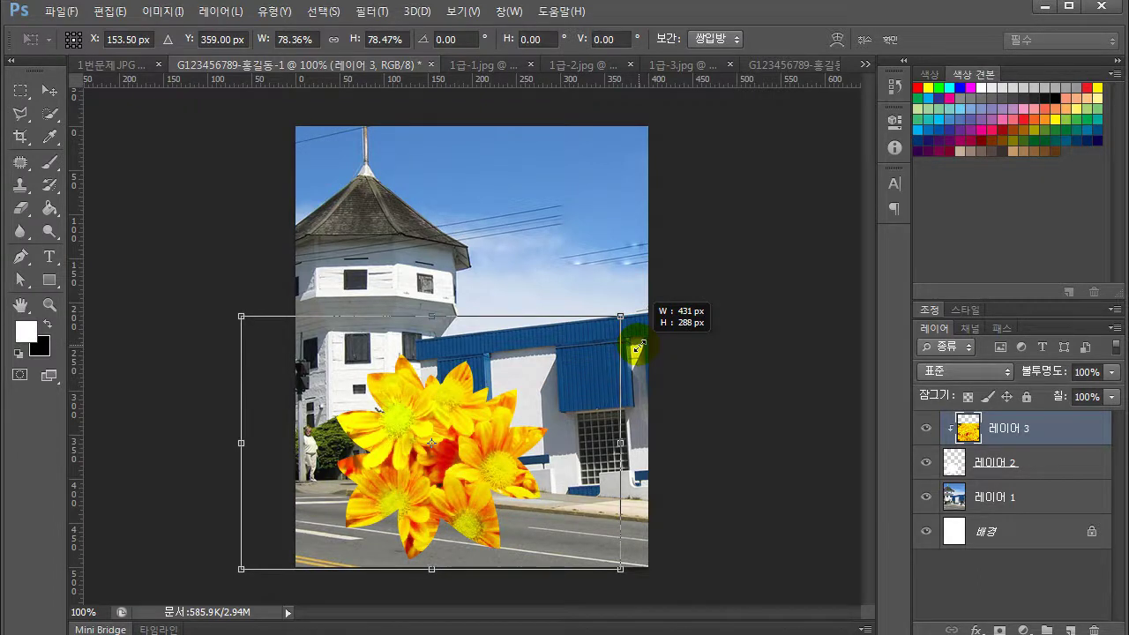
{"action": "left_click_drag", "start_coordinate": [637, 347], "coordinate": [651, 333]}
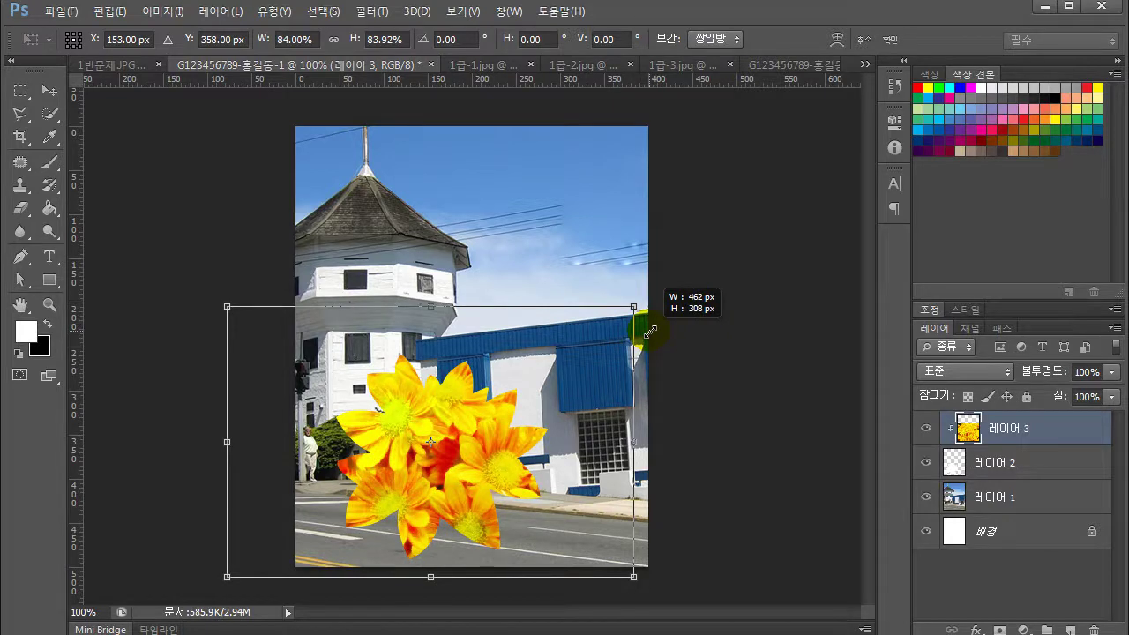
{"action": "left_click_drag", "start_coordinate": [650, 331], "coordinate": [650, 332]}
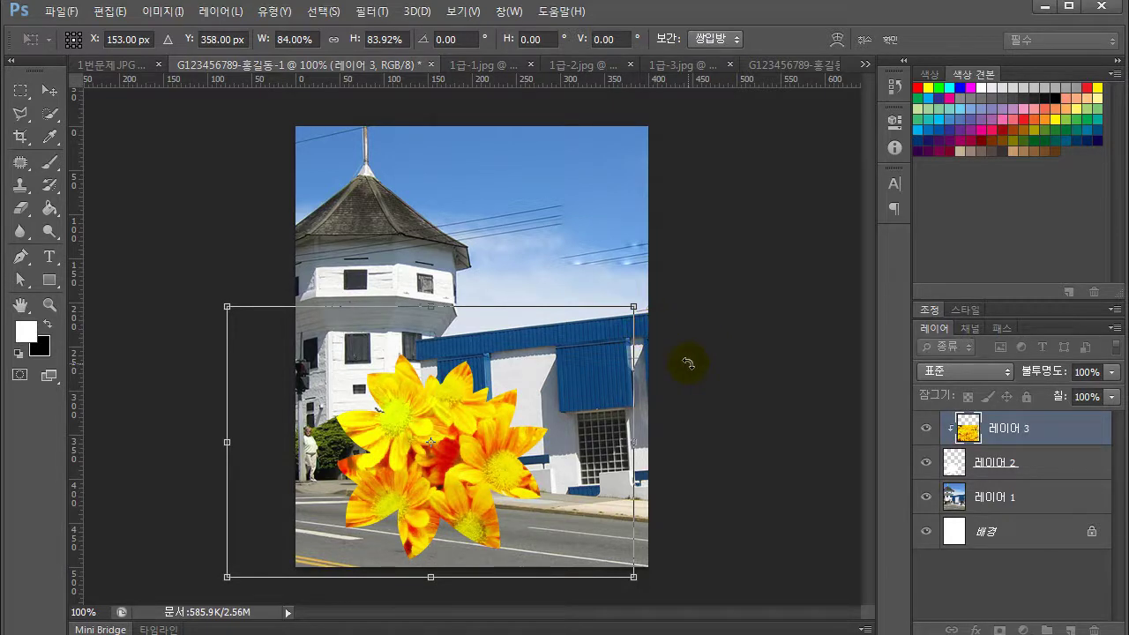
{"action": "key", "text": "Return"}
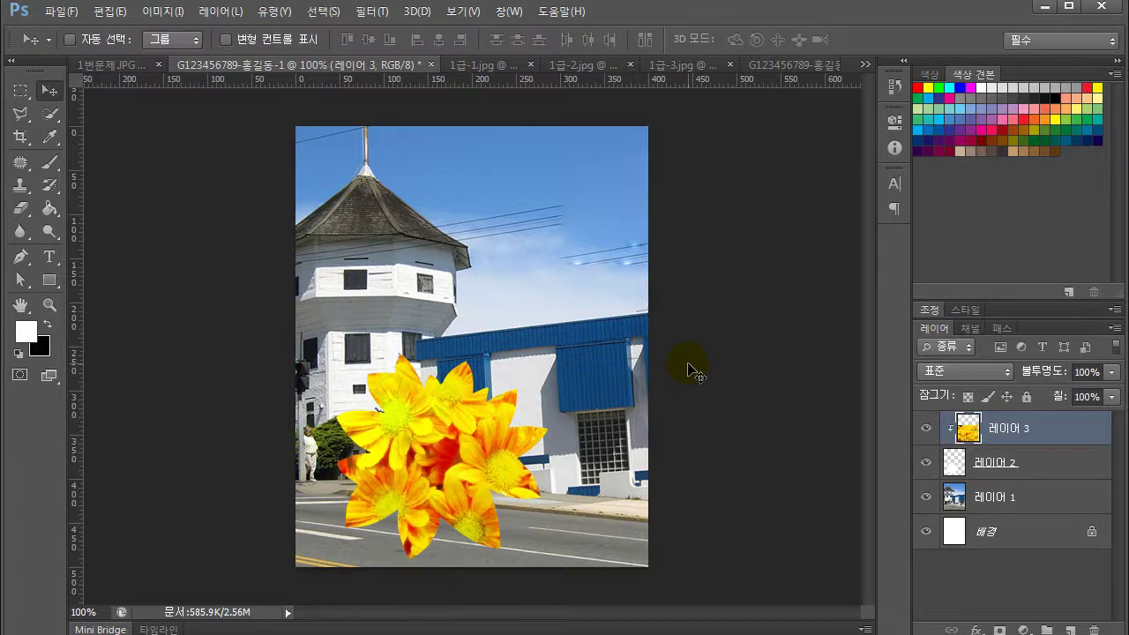
- Check the exam sheet's mask conditions and add a 3 px outside Stroke style with gradient fill to the white flower shape layer
{"action": "left_click", "coordinate": [125, 65]}
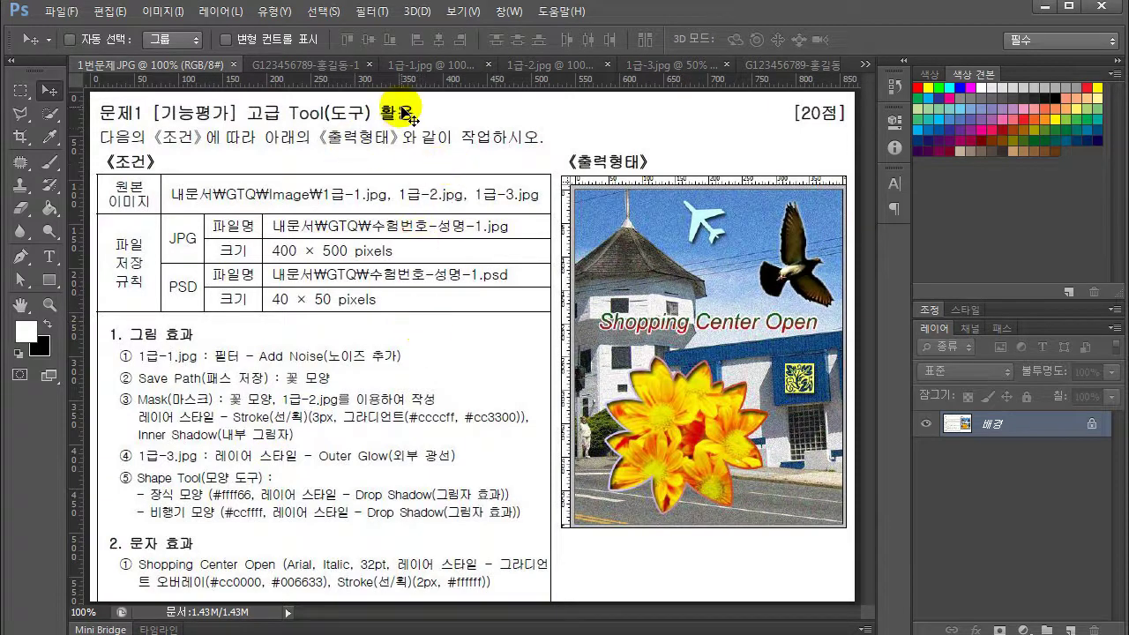
{"action": "left_click", "coordinate": [319, 71]}
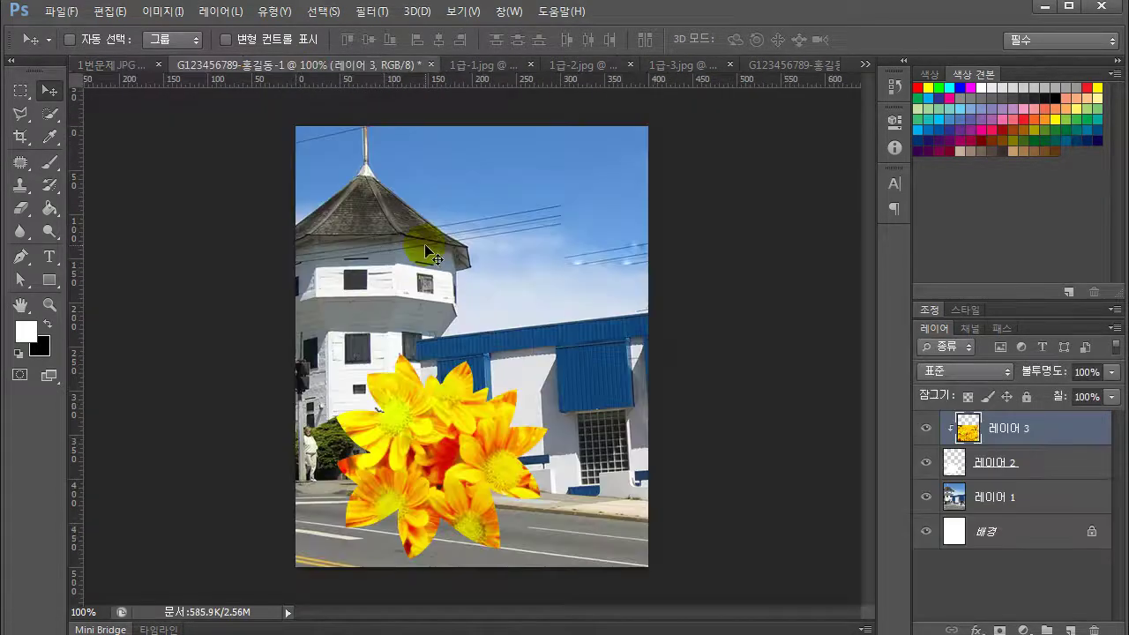
{"action": "left_click", "coordinate": [1004, 470]}
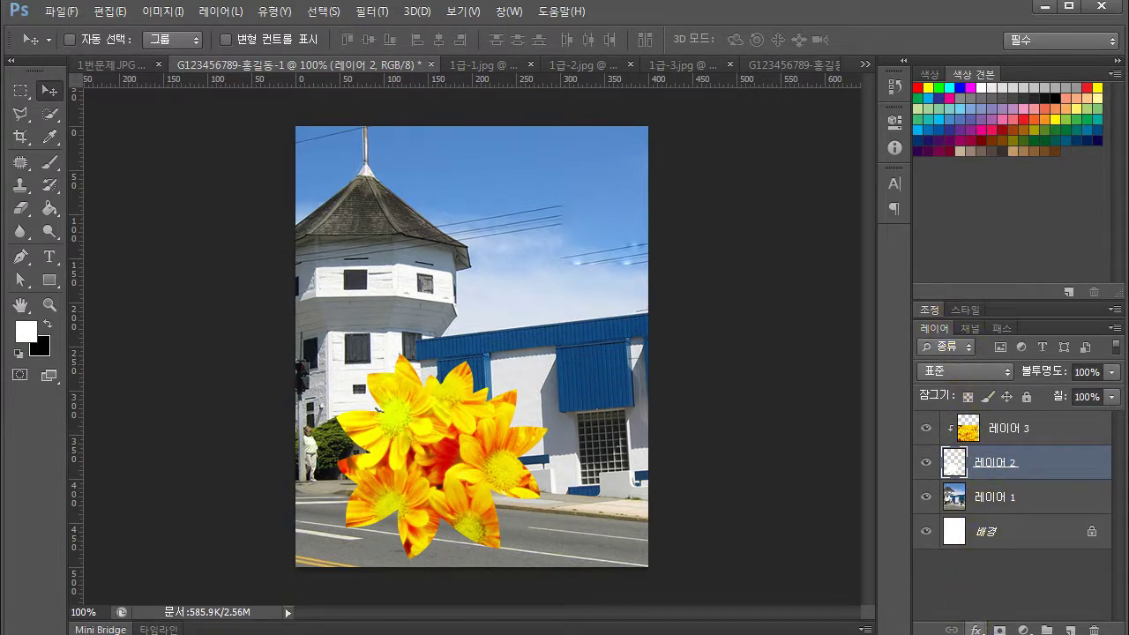
{"action": "left_click", "coordinate": [976, 630]}
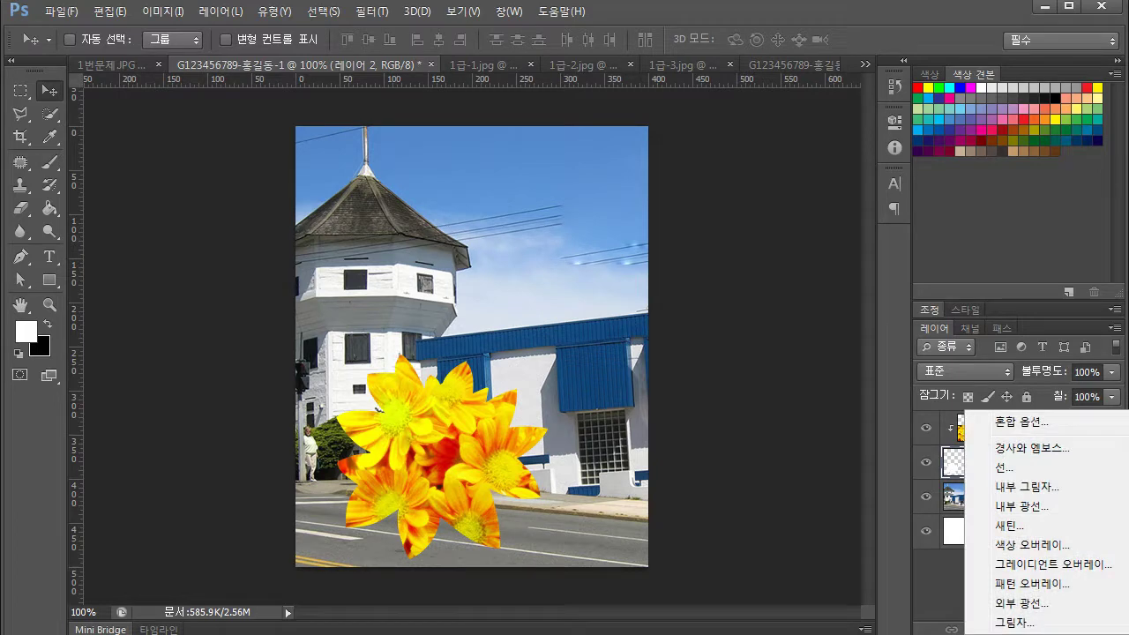
{"action": "left_click", "coordinate": [1008, 469]}
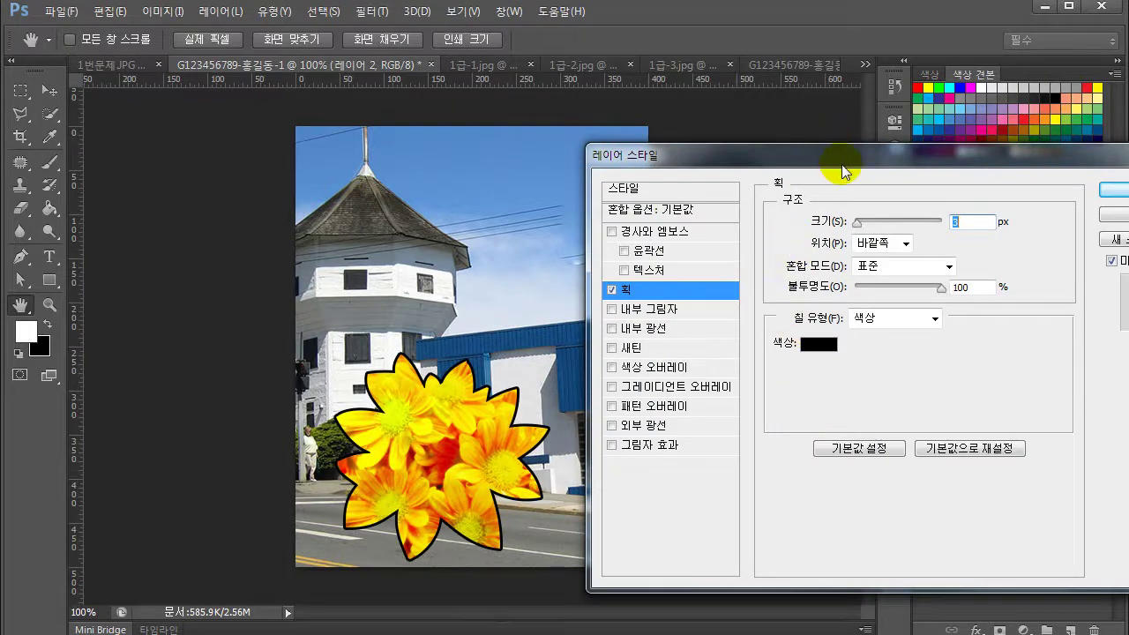
{"action": "left_click_drag", "start_coordinate": [845, 166], "coordinate": [806, 112]}
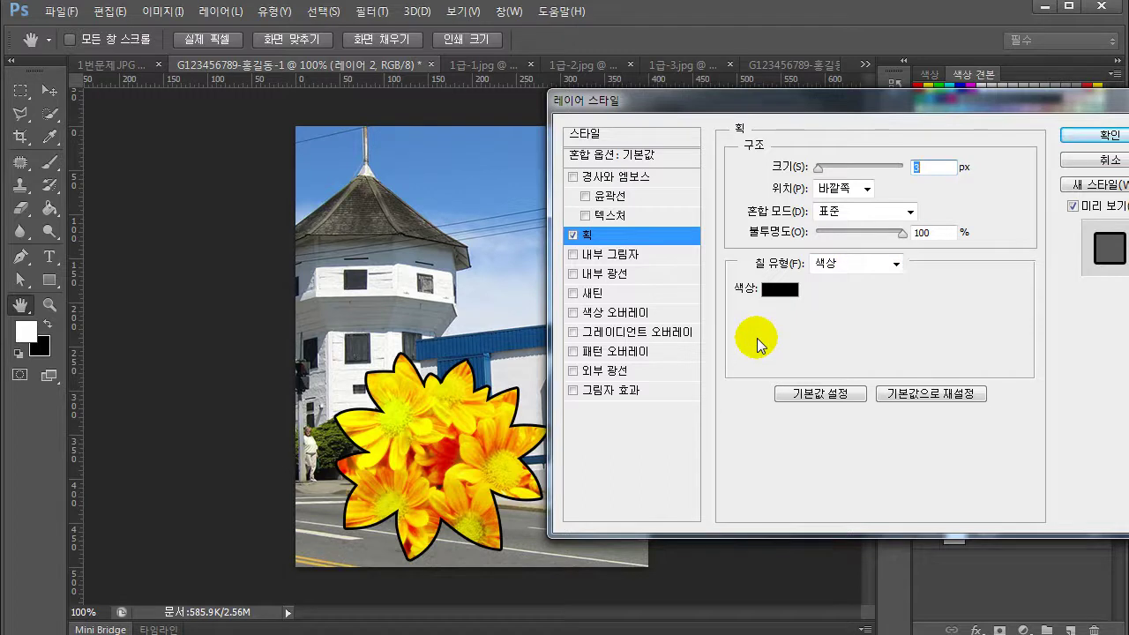
{"action": "left_click", "coordinate": [844, 265]}
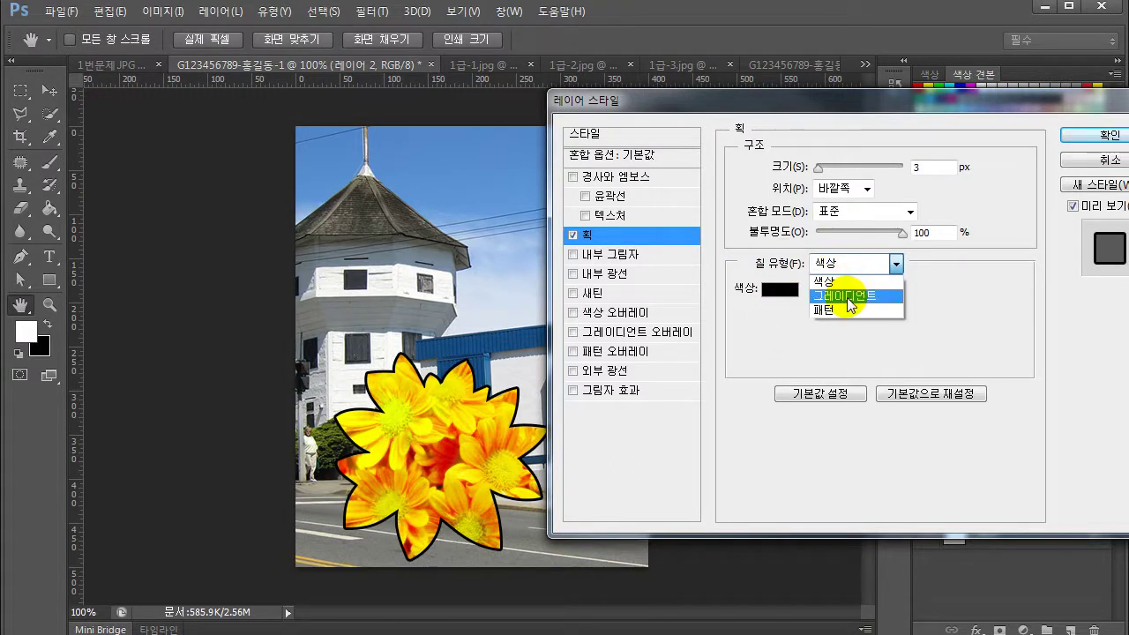
{"action": "left_click", "coordinate": [847, 297]}
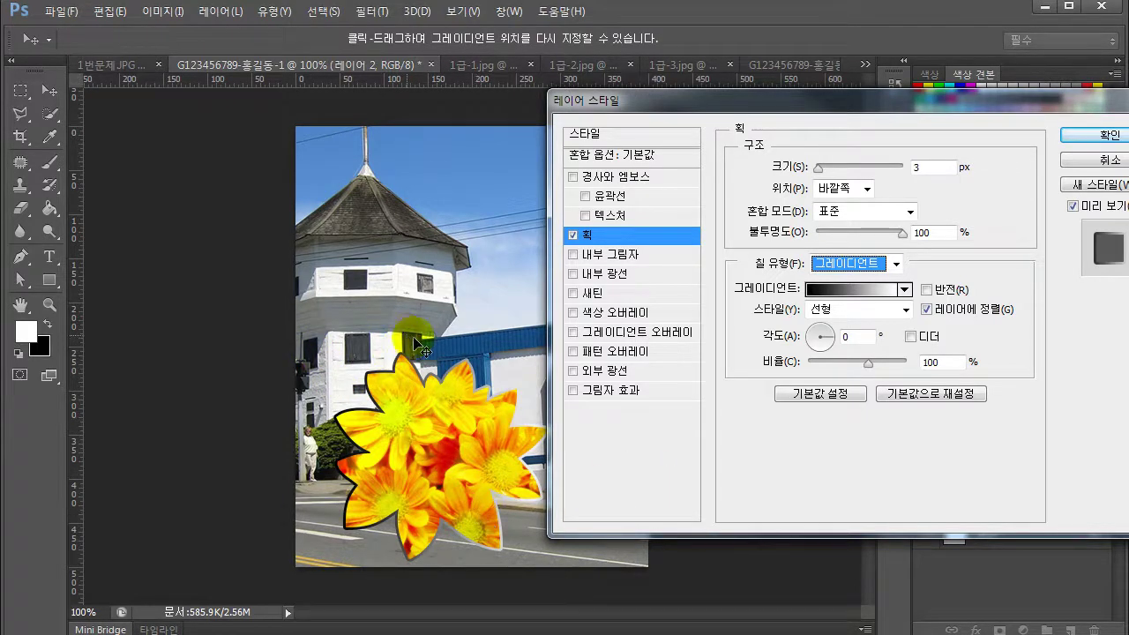
{"action": "left_click", "coordinate": [548, 534]}
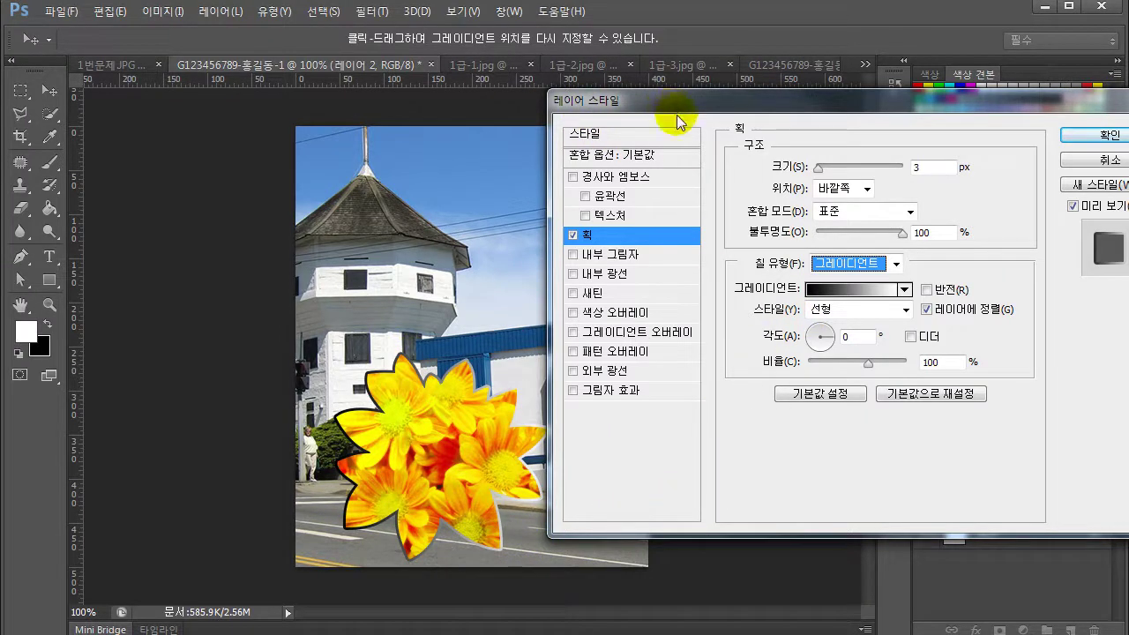
- Edit the stroke's gradient and set its starting colour stop to #ccccff
{"action": "left_click", "coordinate": [854, 290]}
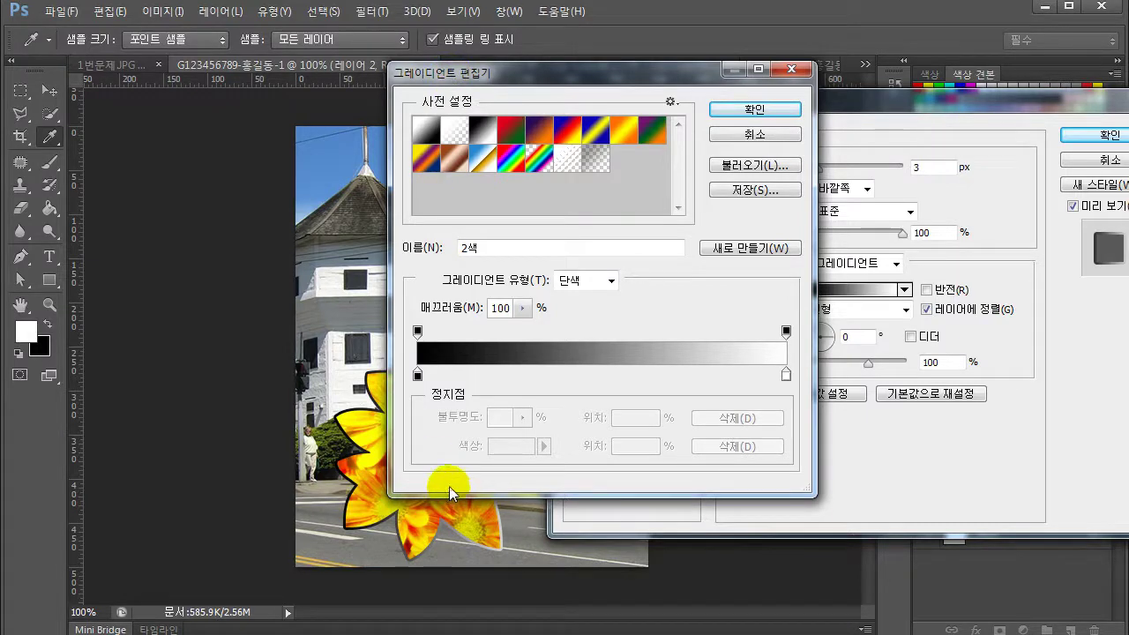
{"action": "left_click", "coordinate": [419, 378]}
{"action": "double_click", "coordinate": [418, 378]}
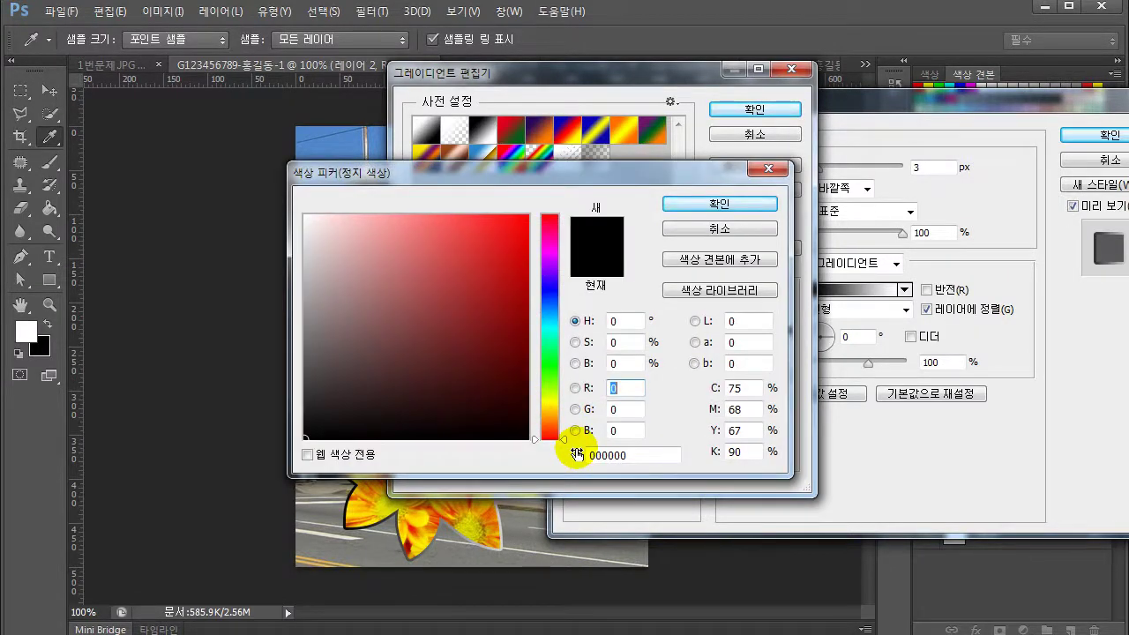
{"action": "double_click", "coordinate": [641, 458]}
{"action": "type", "text": "ㅊ"}
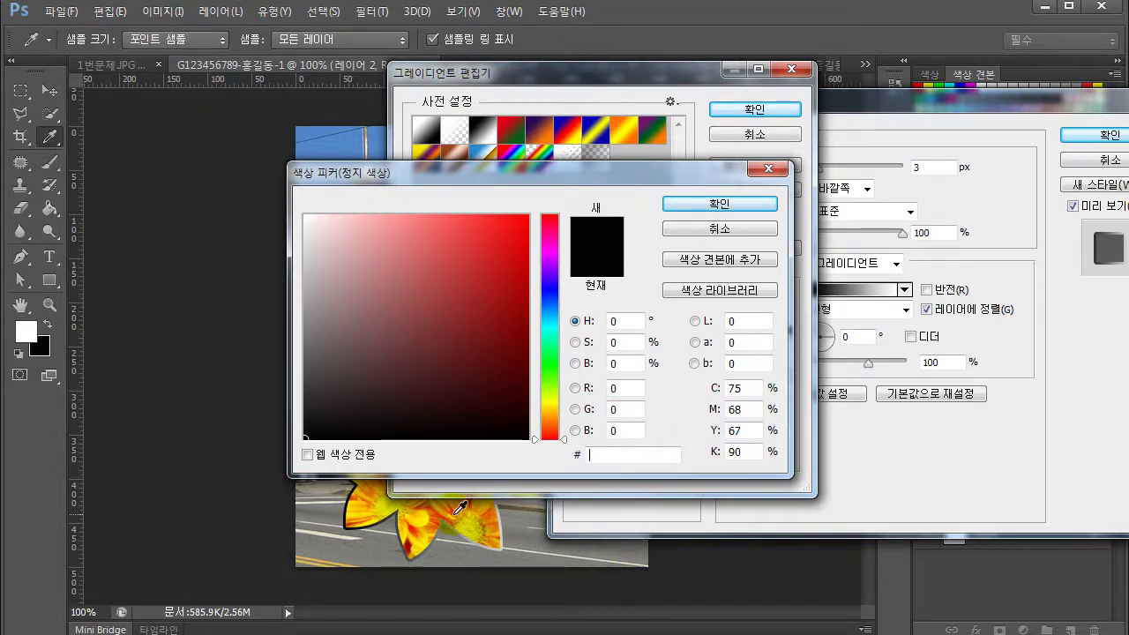
{"action": "type", "text": "ccccf"}
{"action": "type", "text": "ff"}
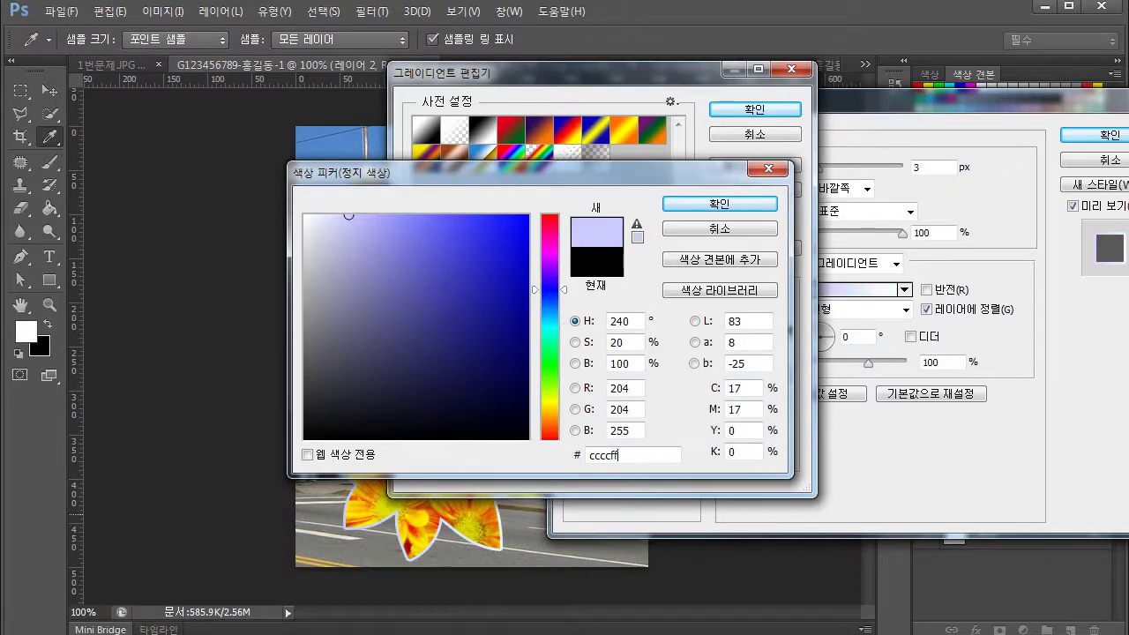
{"action": "key", "text": "Return"}
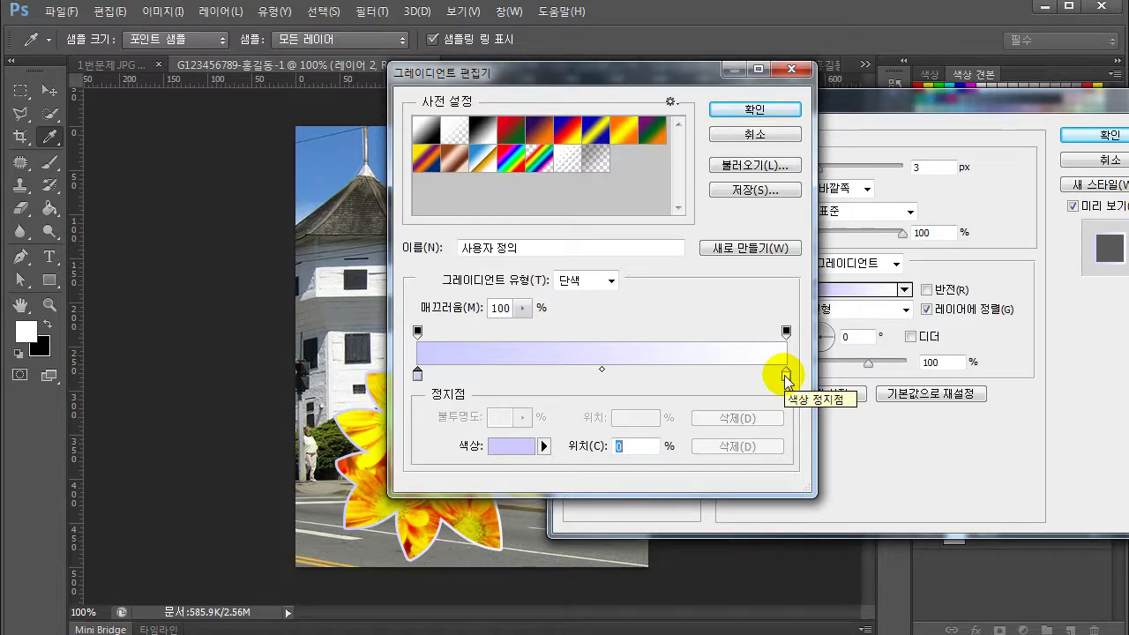
- Set the stroke gradient's ending colour stop to #cc3300 and accept the gradient
{"action": "left_click", "coordinate": [786, 378]}
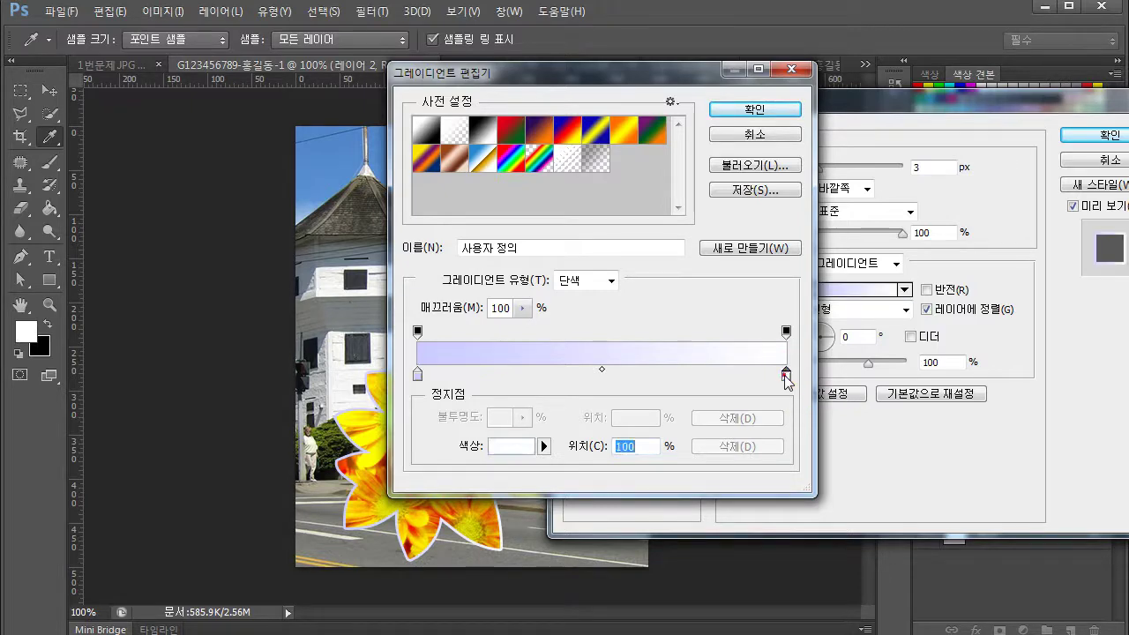
{"action": "double_click", "coordinate": [786, 378]}
{"action": "left_click", "coordinate": [630, 456]}
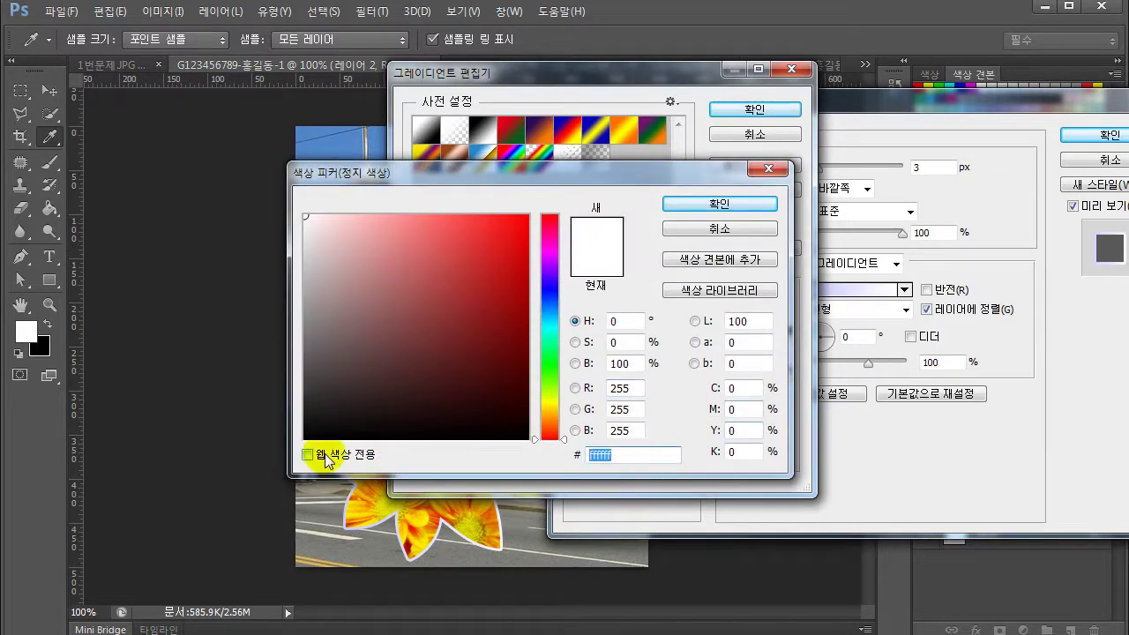
{"action": "type", "text": "cc3300"}
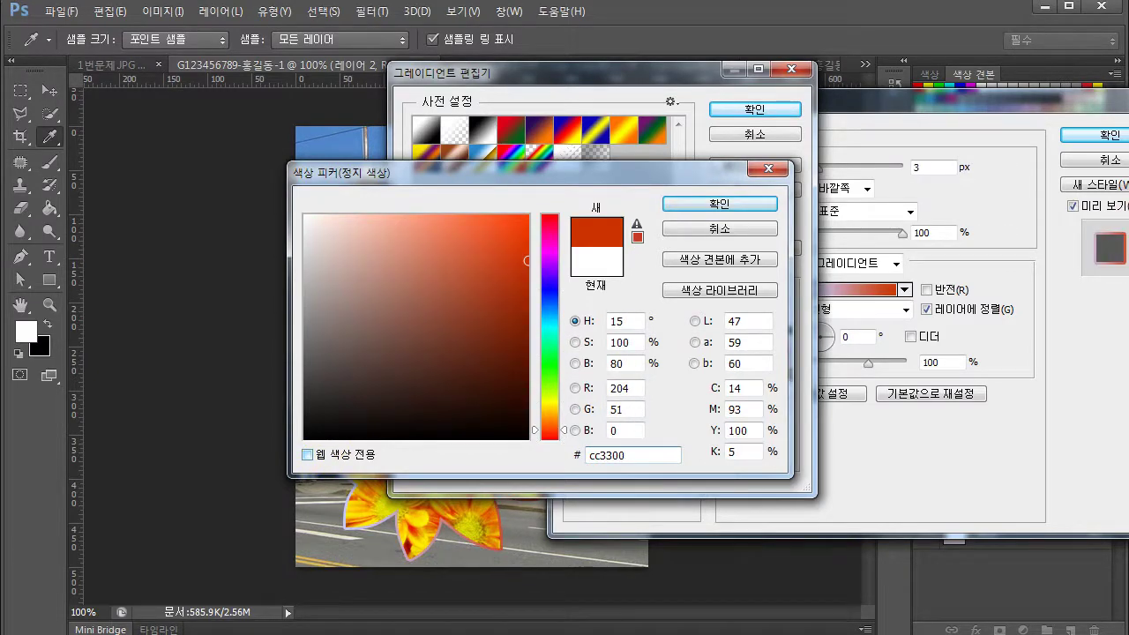
{"action": "key", "text": "Return"}
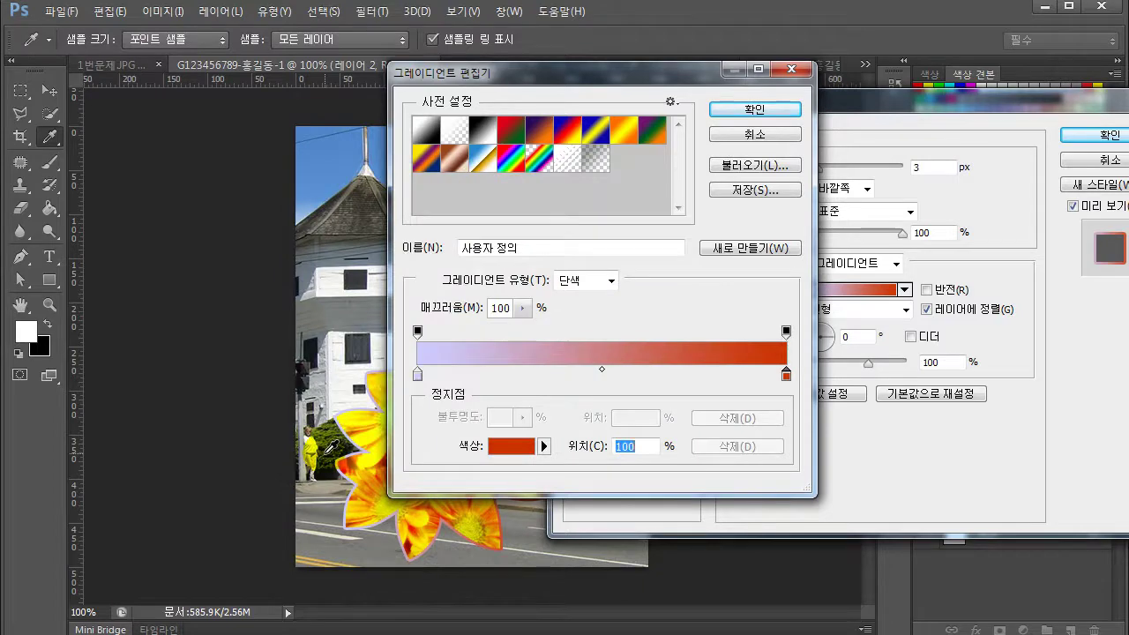
{"action": "key", "text": "Return"}
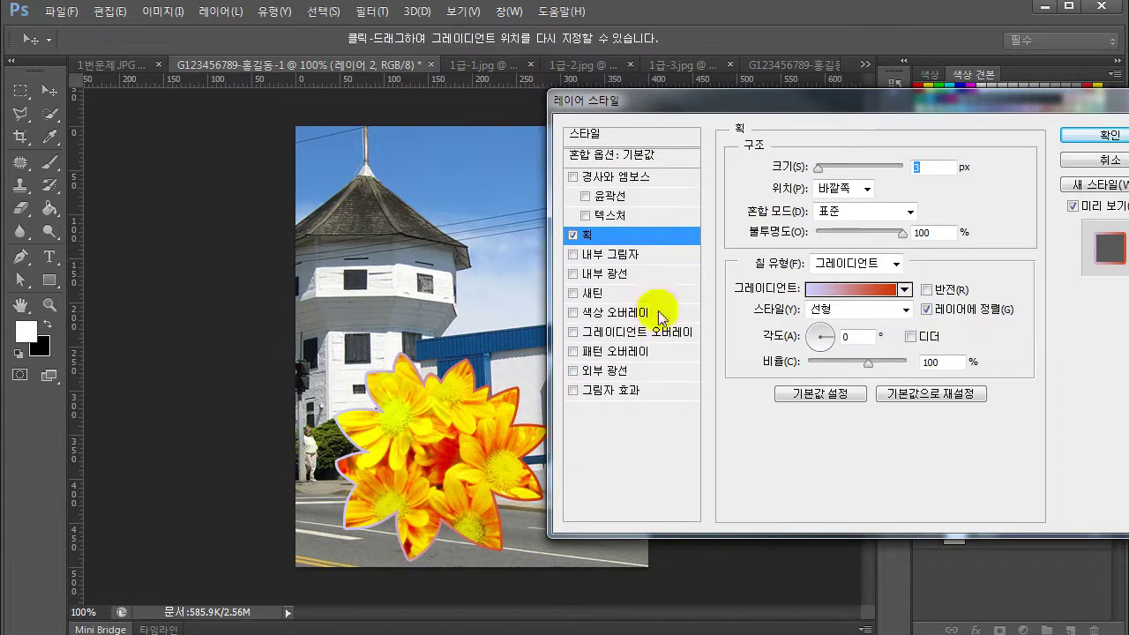
- Add an Inner Shadow to the flower shape layer with its default settings and apply the layer styles
{"action": "mouse_move", "coordinate": [743, 105]}
{"action": "left_mouse_down"}
{"action": "mouse_move", "coordinate": [776, 101]}
{"action": "mouse_move", "coordinate": [755, 93]}
{"action": "left_mouse_up"}
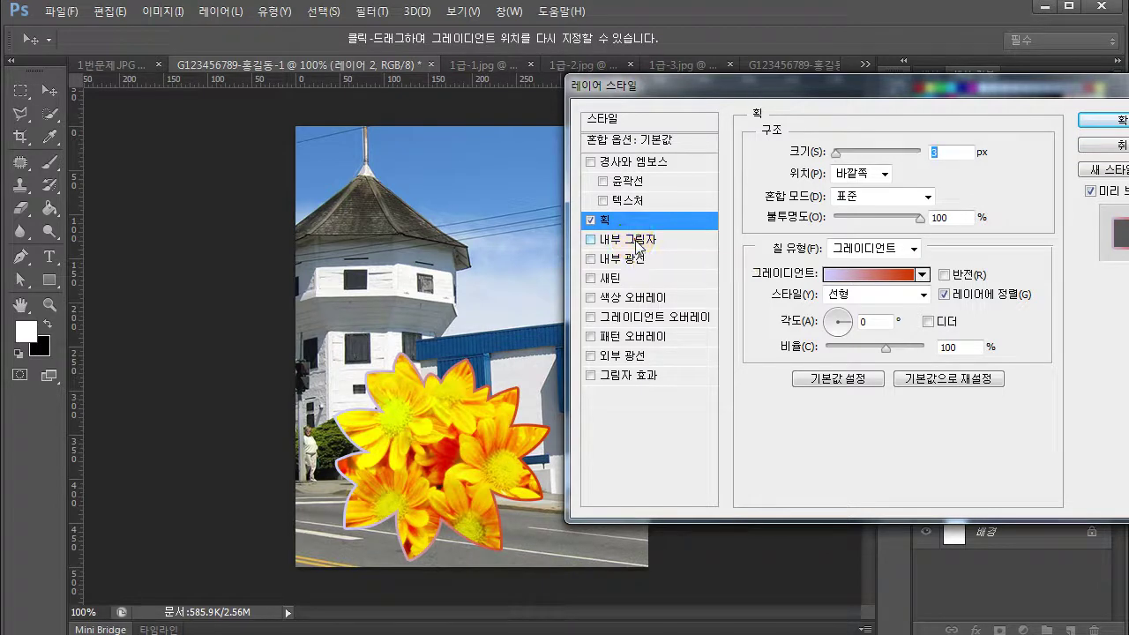
{"action": "left_click", "coordinate": [632, 241]}
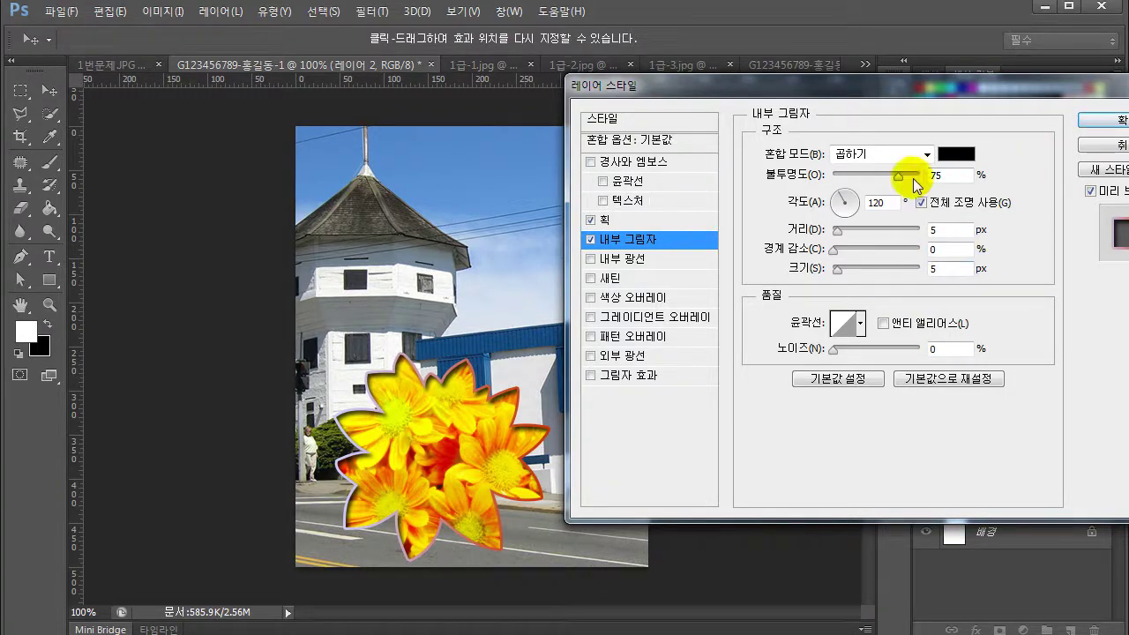
{"action": "left_click", "coordinate": [668, 218]}
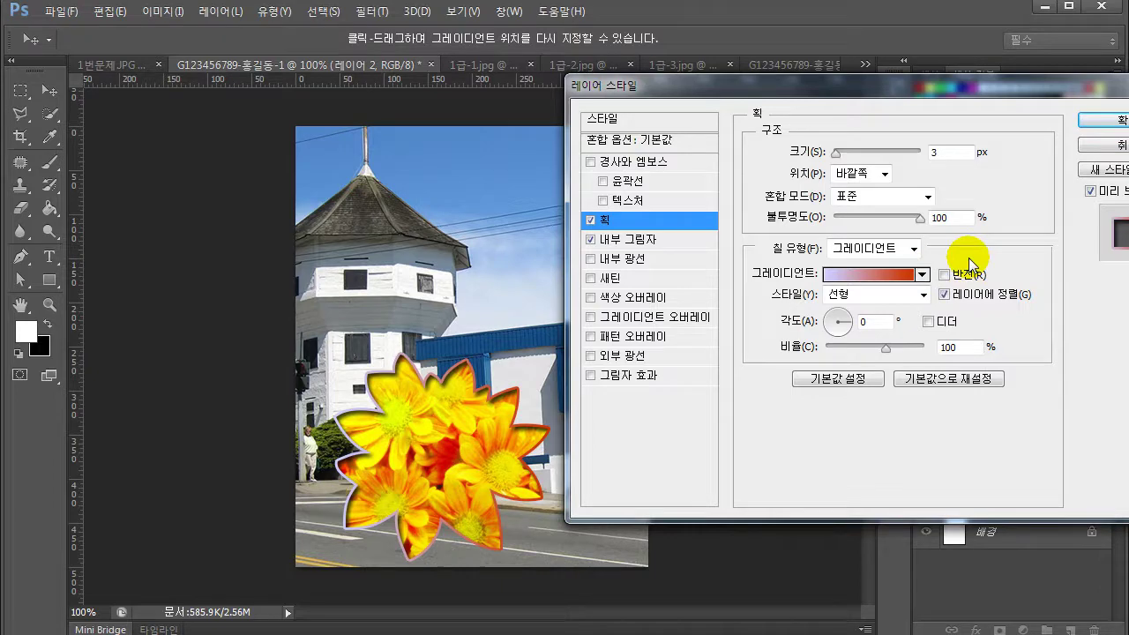
{"action": "left_click", "coordinate": [1103, 120]}
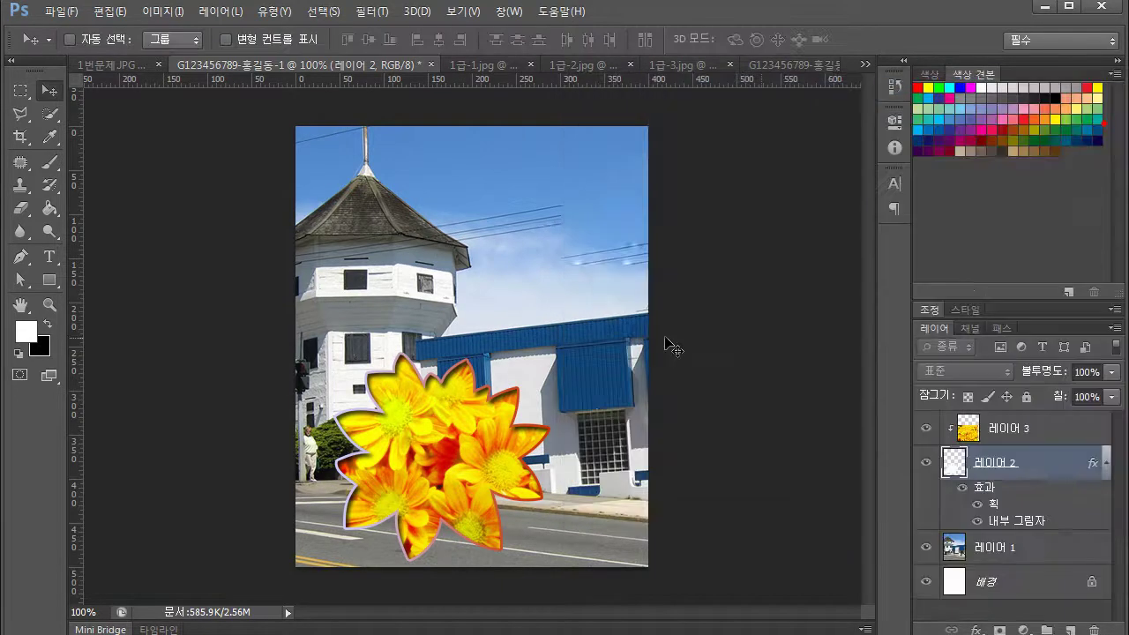
- Consult the exam sheet's image effects and open the Add Noise filter for the building photo layer in the composite
{"action": "left_click", "coordinate": [111, 66]}
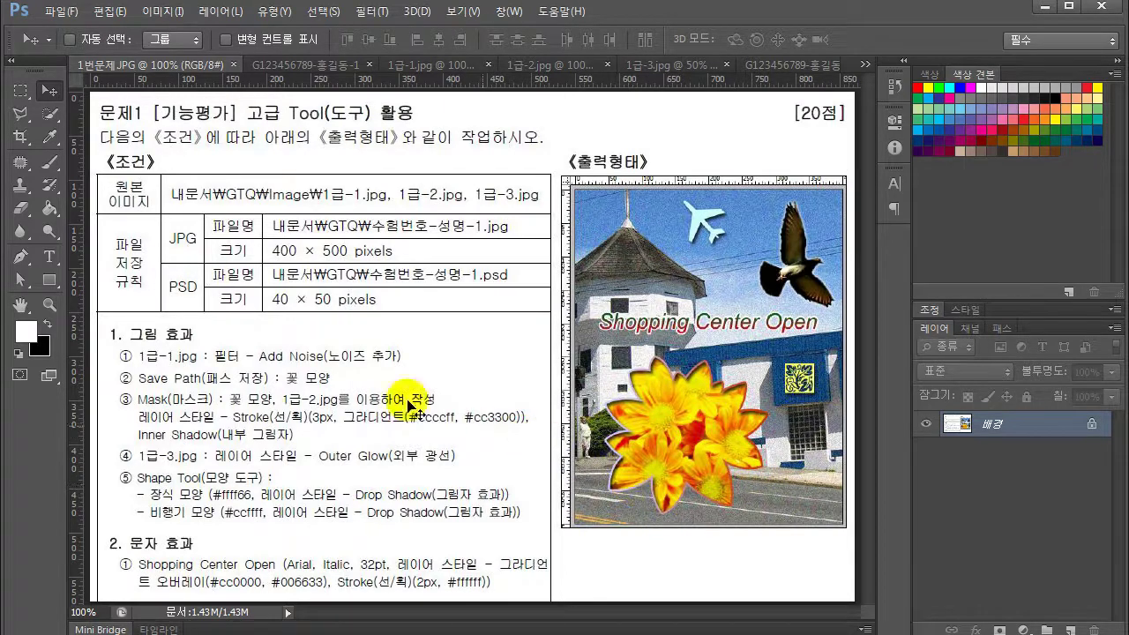
{"action": "left_click", "coordinate": [20, 280]}
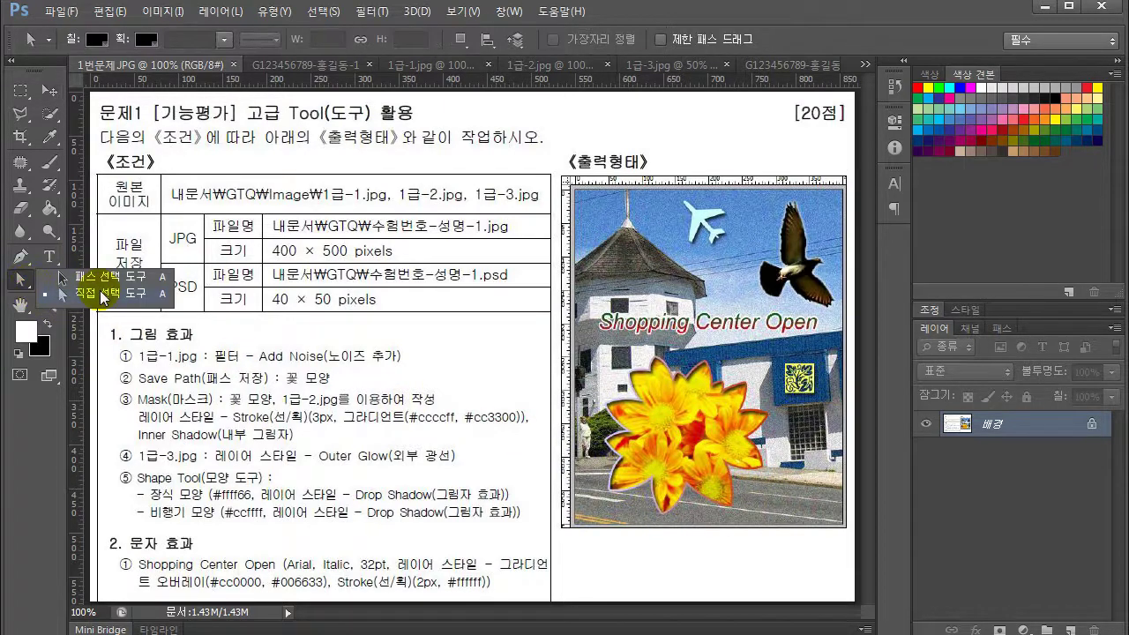
{"action": "left_click", "coordinate": [100, 292]}
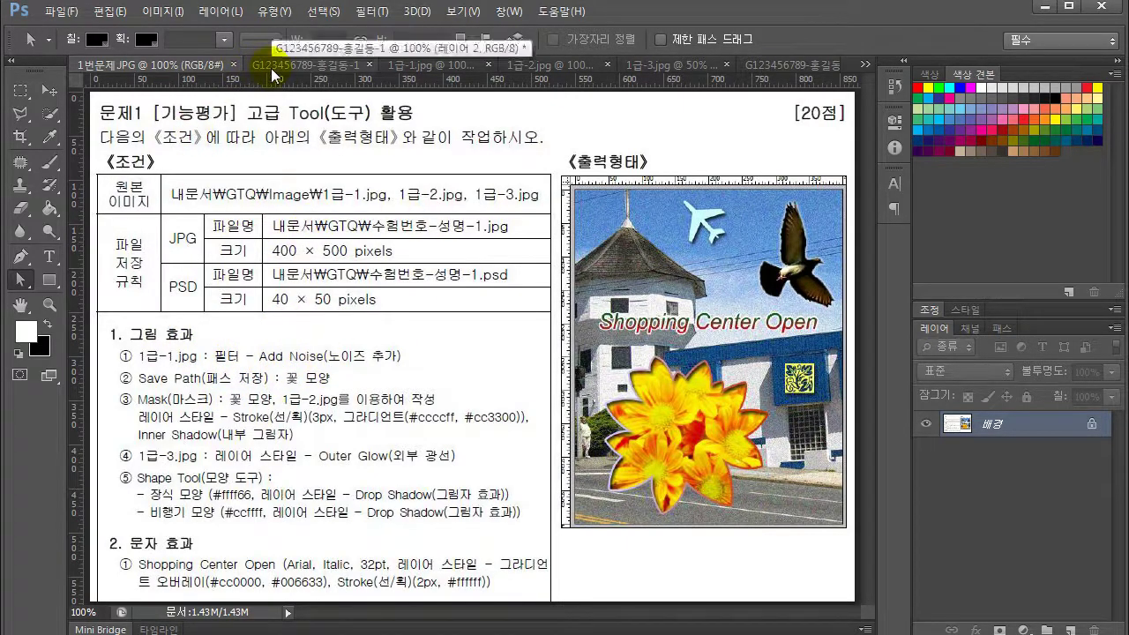
{"action": "left_click", "coordinate": [297, 63]}
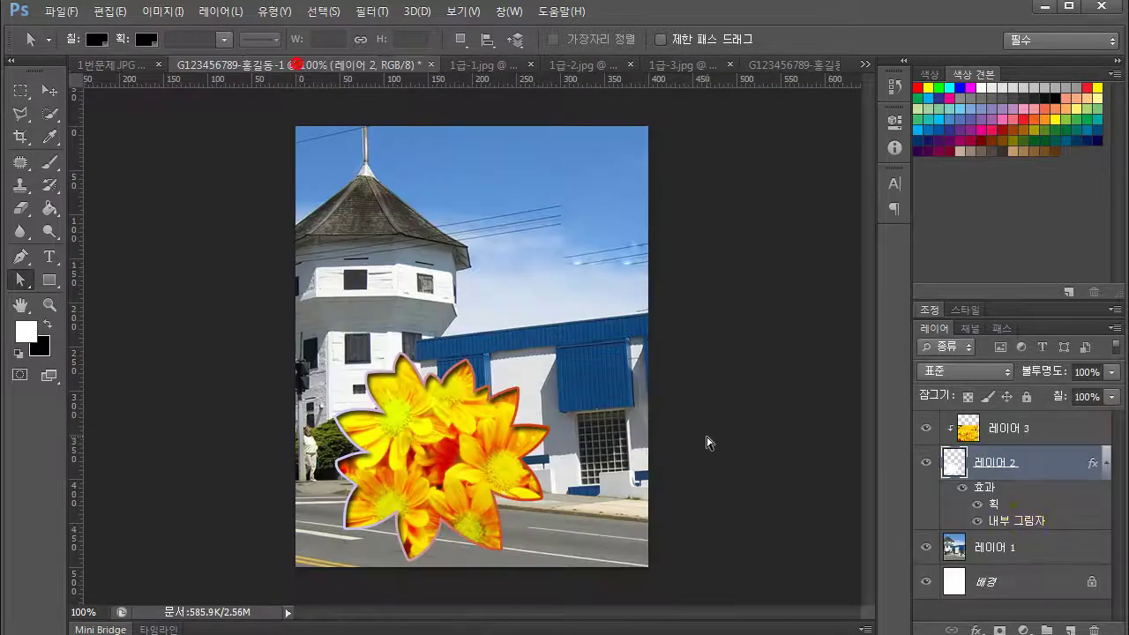
{"action": "left_click", "coordinate": [1013, 548]}
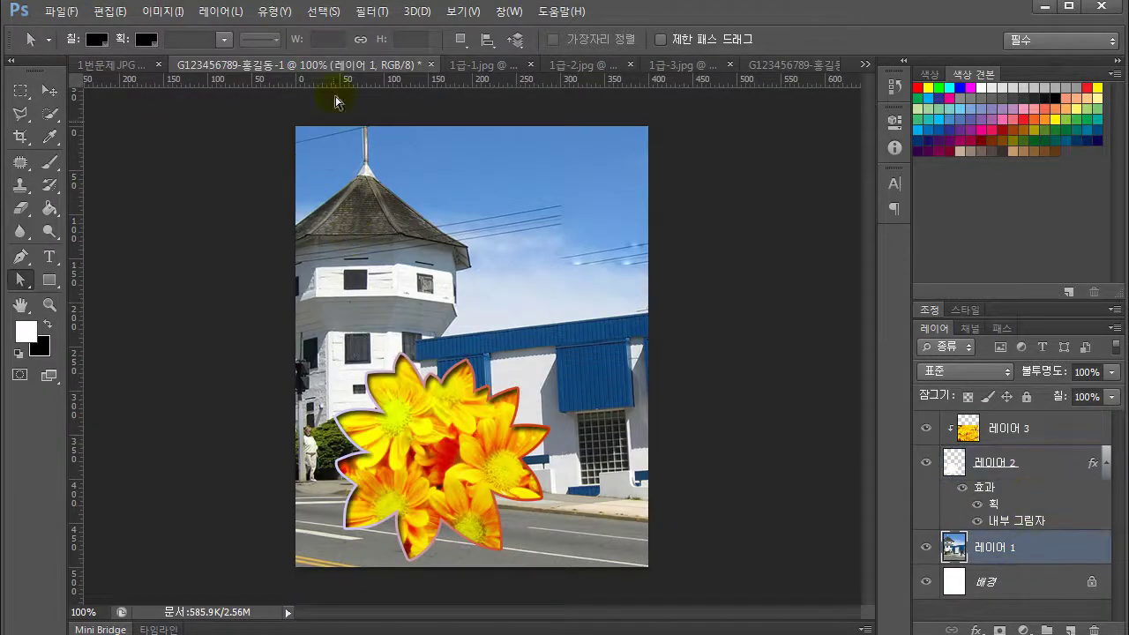
{"action": "left_click", "coordinate": [371, 11]}
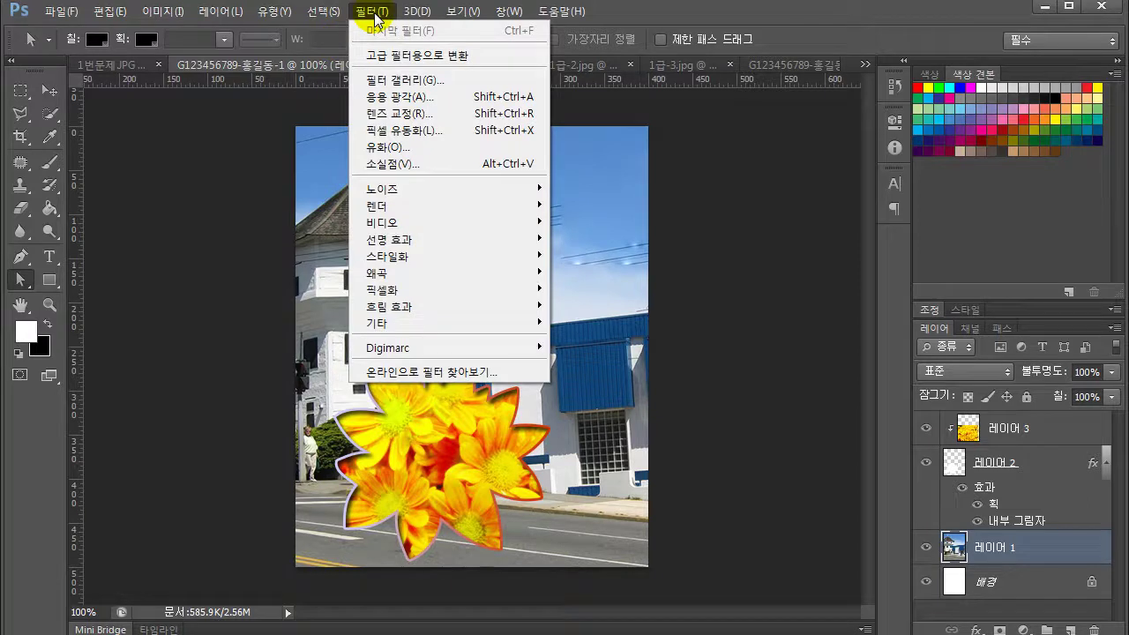
{"action": "mouse_move", "coordinate": [413, 191]}
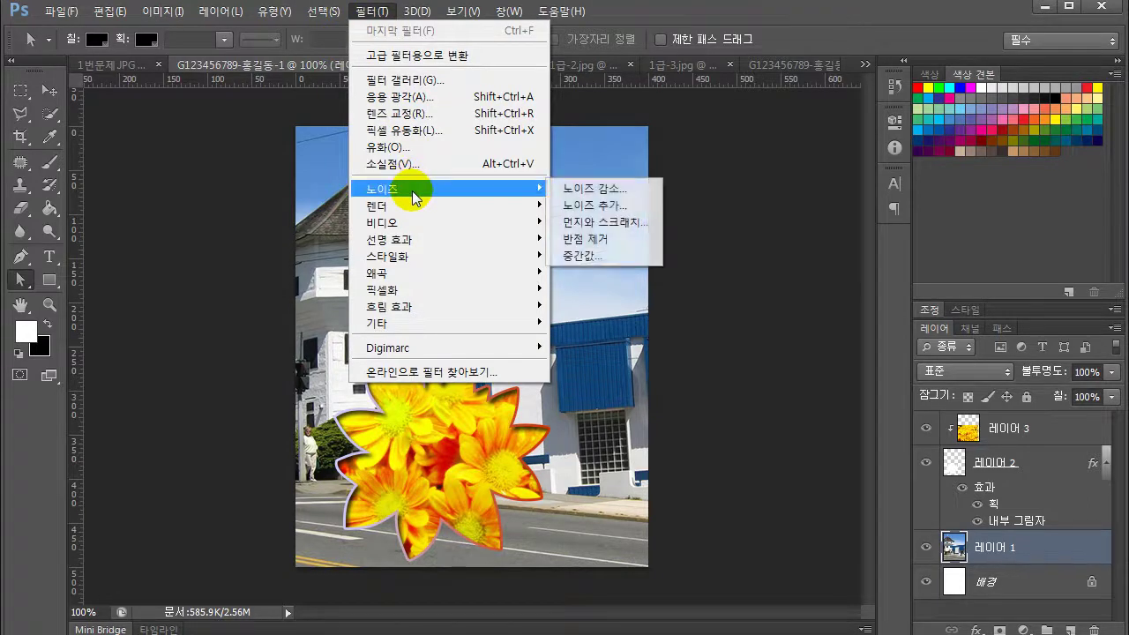
{"action": "left_click", "coordinate": [596, 208]}
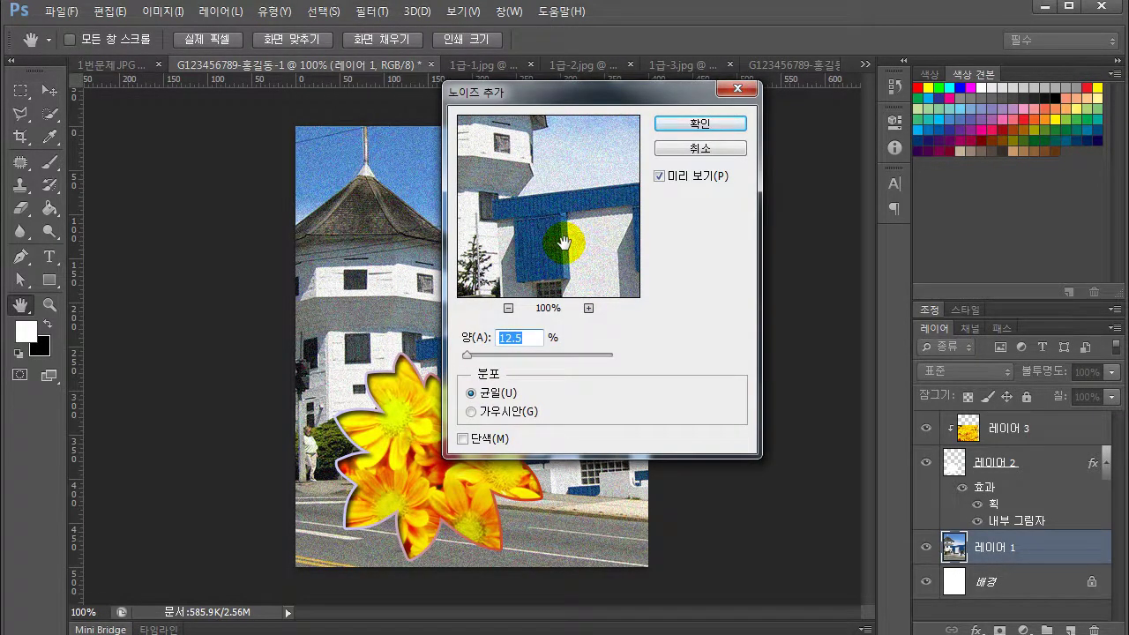
- Check the noise preview on the tower and apply Add Noise to the building photo layer at 12.5% with uniform distribution
{"action": "left_click_drag", "start_coordinate": [563, 242], "coordinate": [585, 270]}
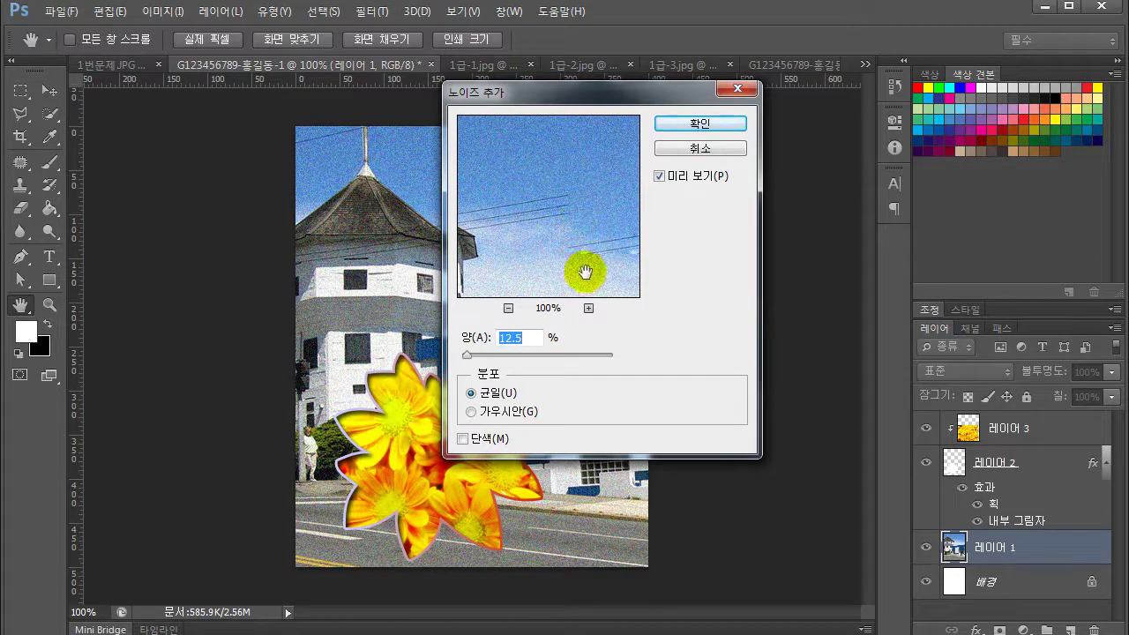
{"action": "left_click", "coordinate": [508, 308]}
{"action": "left_click", "coordinate": [509, 308]}
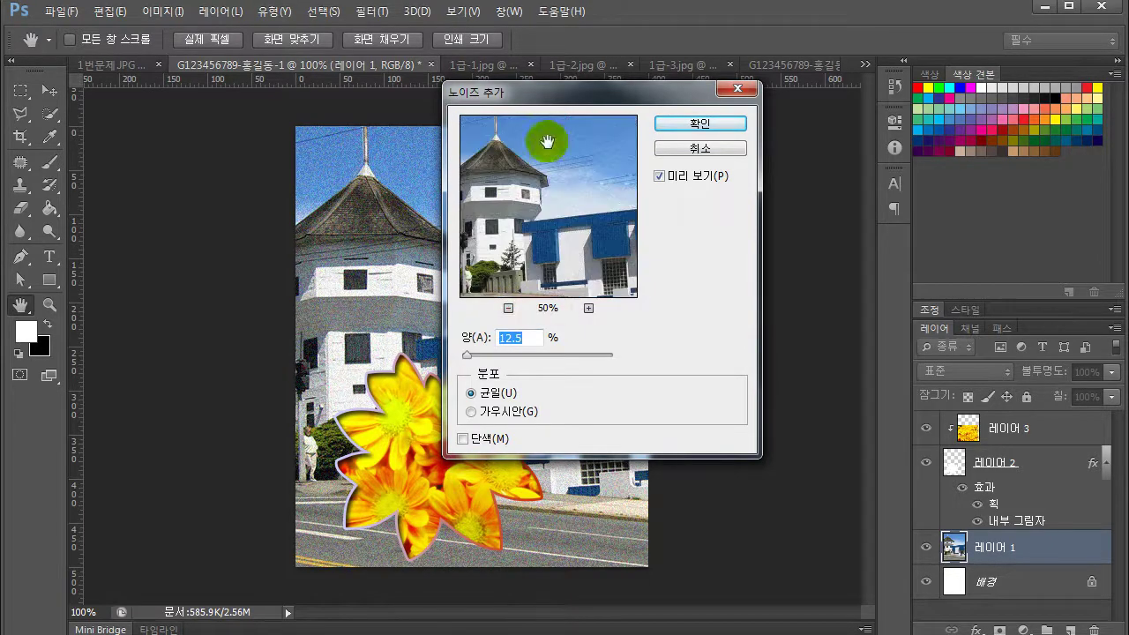
{"action": "left_click", "coordinate": [588, 308]}
{"action": "left_click", "coordinate": [589, 308]}
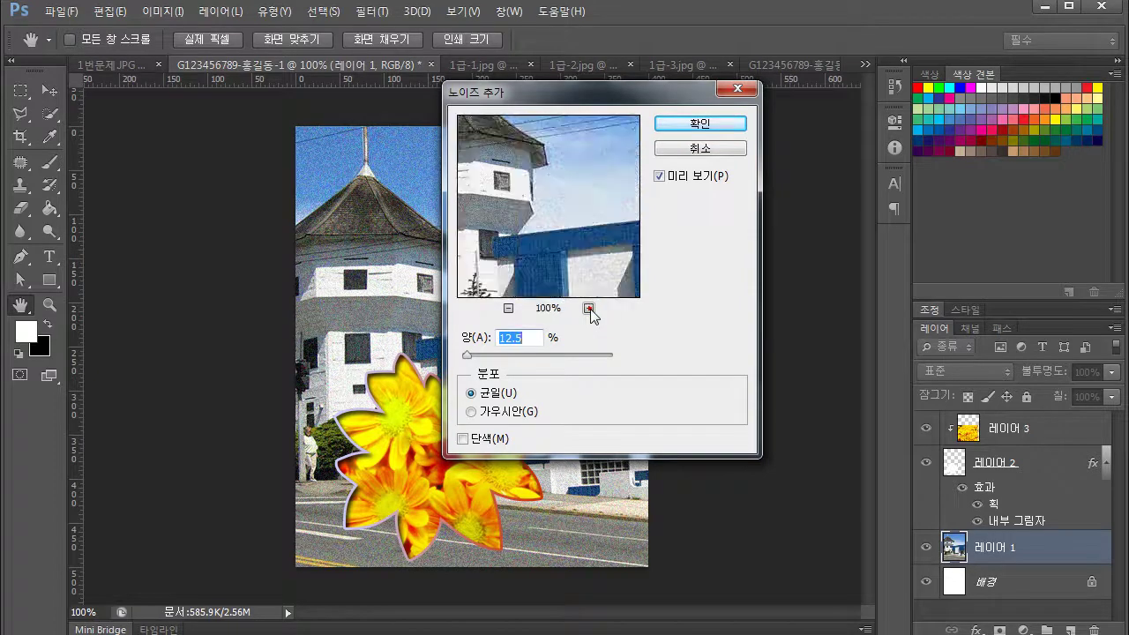
{"action": "left_click_drag", "start_coordinate": [575, 168], "coordinate": [586, 222]}
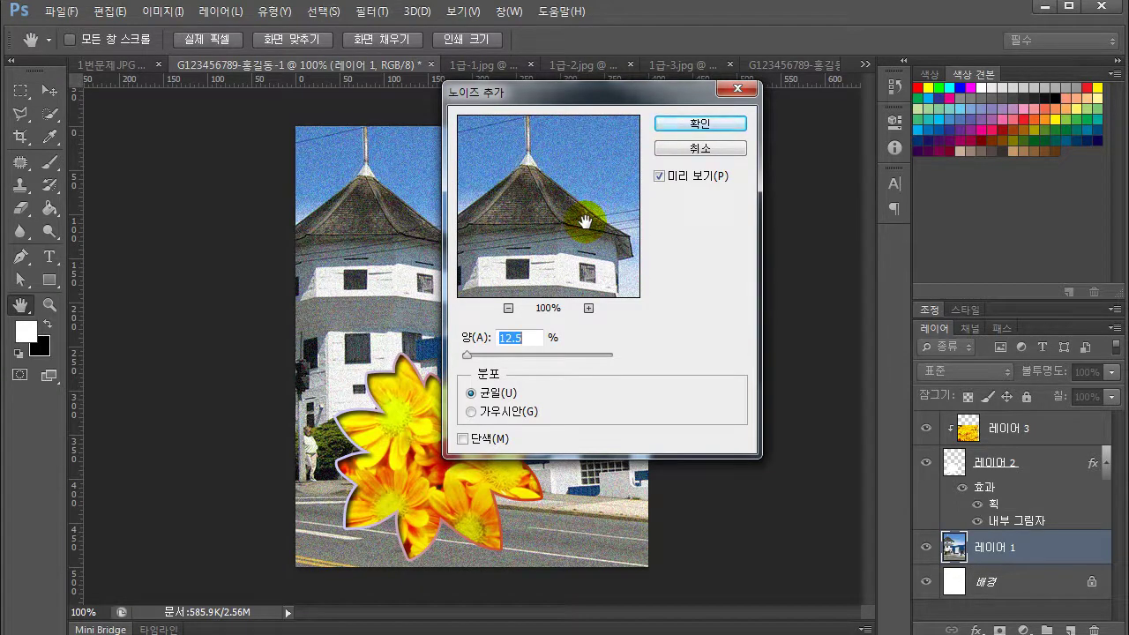
{"action": "left_click_drag", "start_coordinate": [586, 221], "coordinate": [574, 214]}
{"action": "left_click_drag", "start_coordinate": [578, 209], "coordinate": [592, 176]}
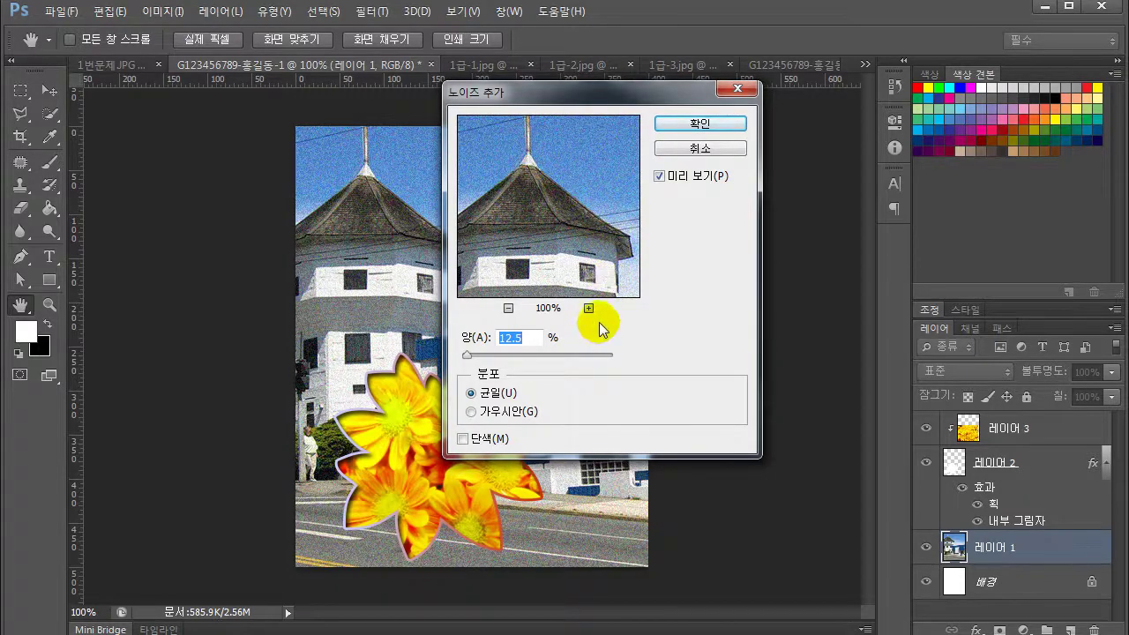
{"action": "left_click", "coordinate": [693, 131]}
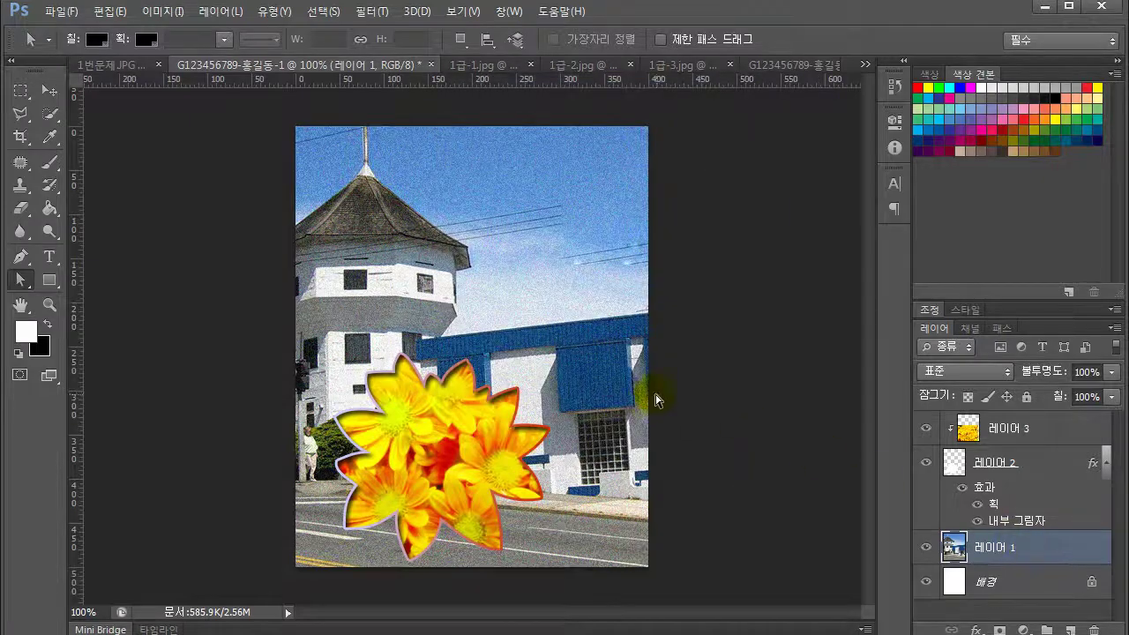
{"action": "left_click", "coordinate": [971, 553]}
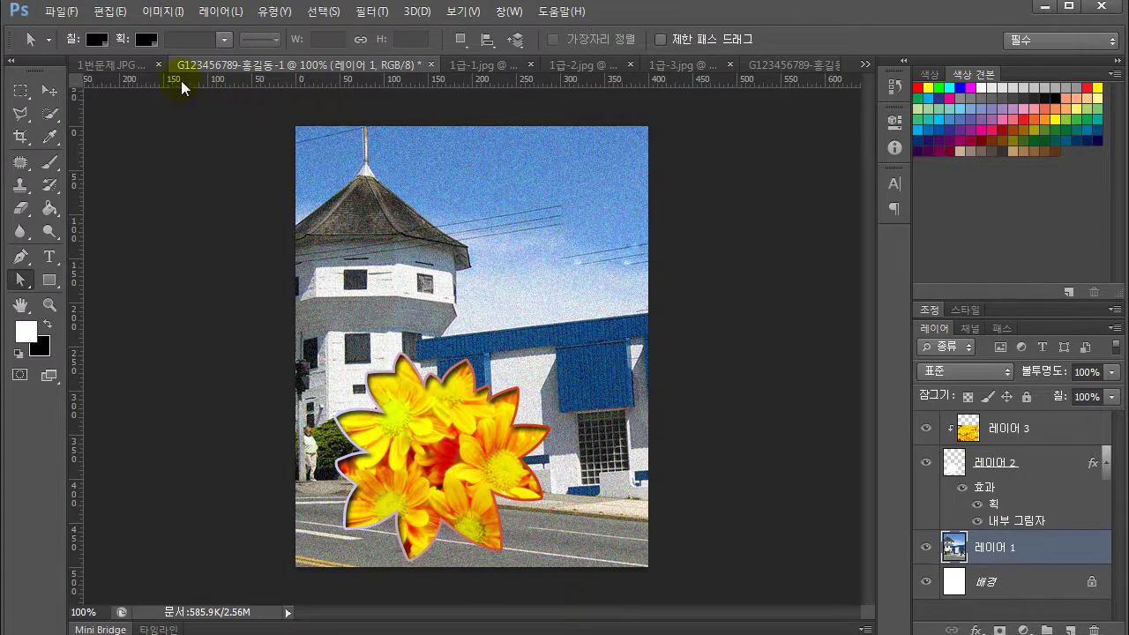
- Check the exam sheet's file rules and save the composite as a layered PSD in the 01_01 folder with maximised compatibility
{"action": "left_click", "coordinate": [123, 65]}
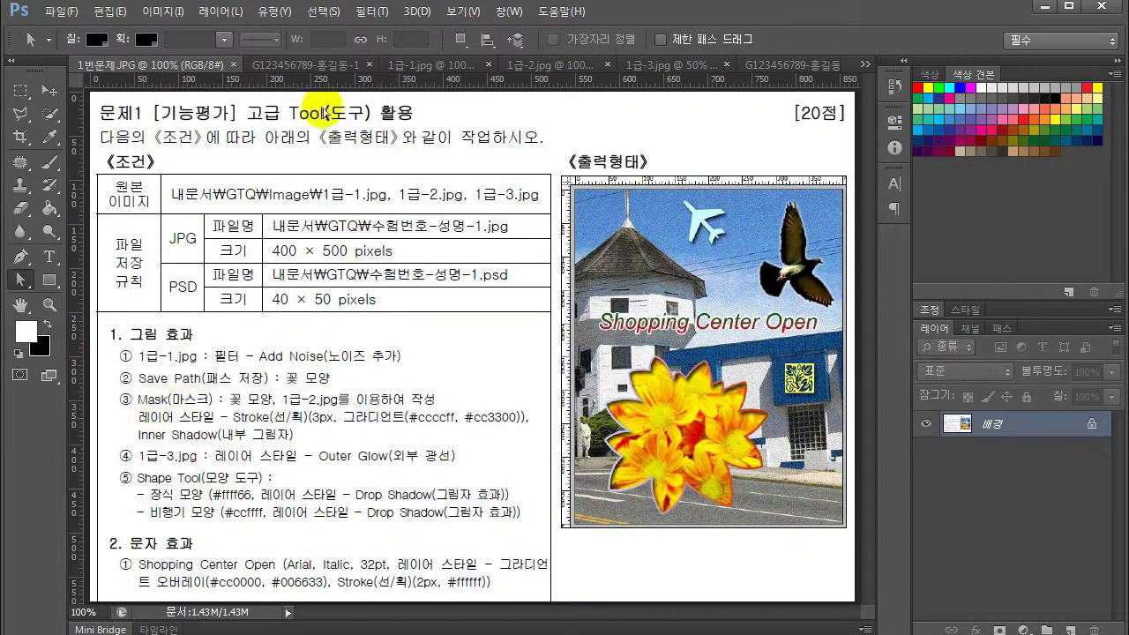
{"action": "left_click", "coordinate": [347, 68]}
{"action": "left_click", "coordinate": [59, 11]}
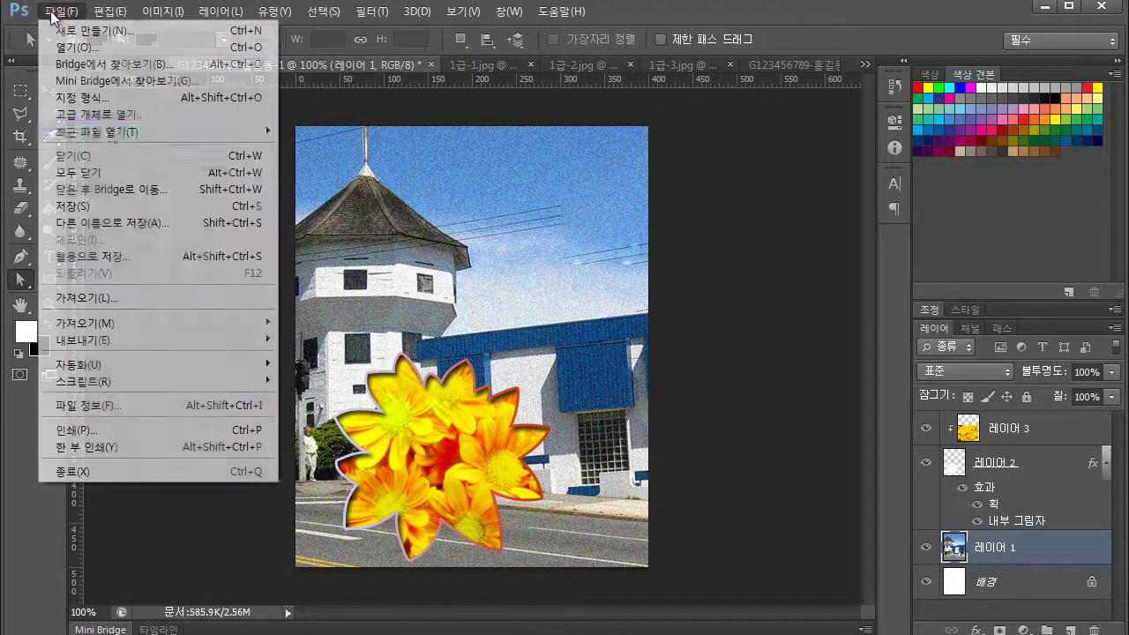
{"action": "left_click", "coordinate": [123, 222]}
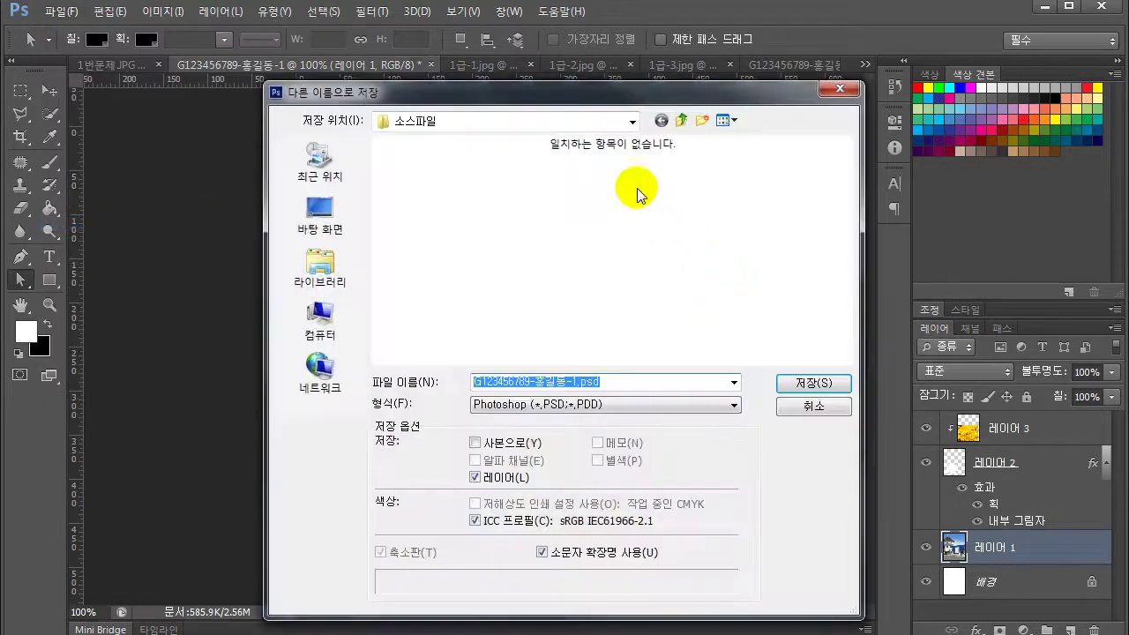
{"action": "left_click", "coordinate": [682, 120]}
{"action": "left_click", "coordinate": [682, 120]}
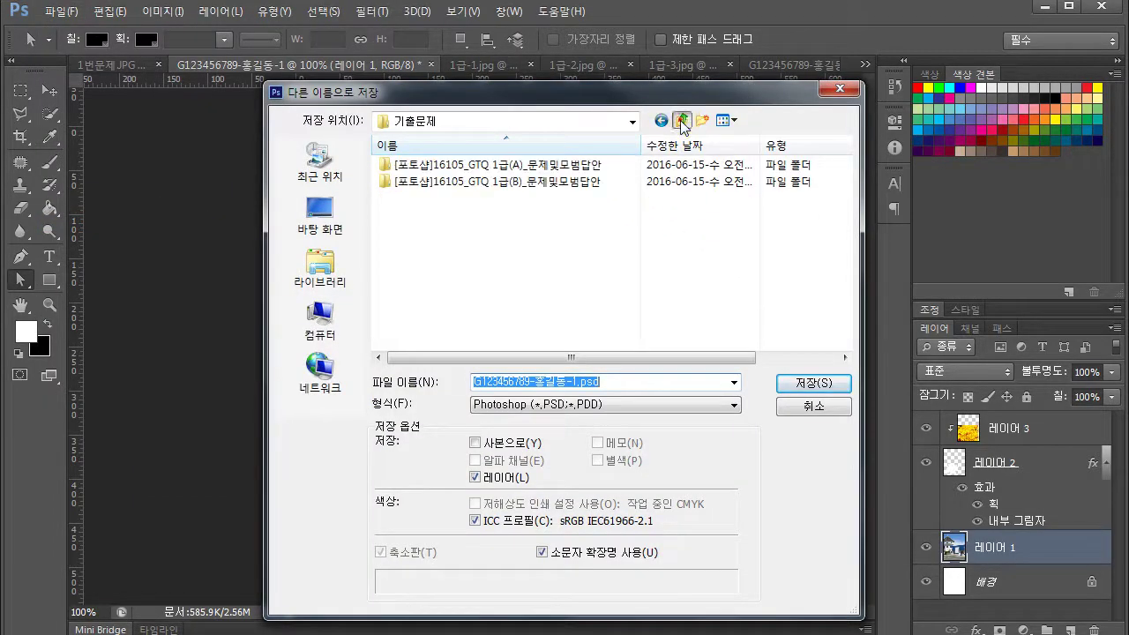
{"action": "left_click", "coordinate": [682, 120]}
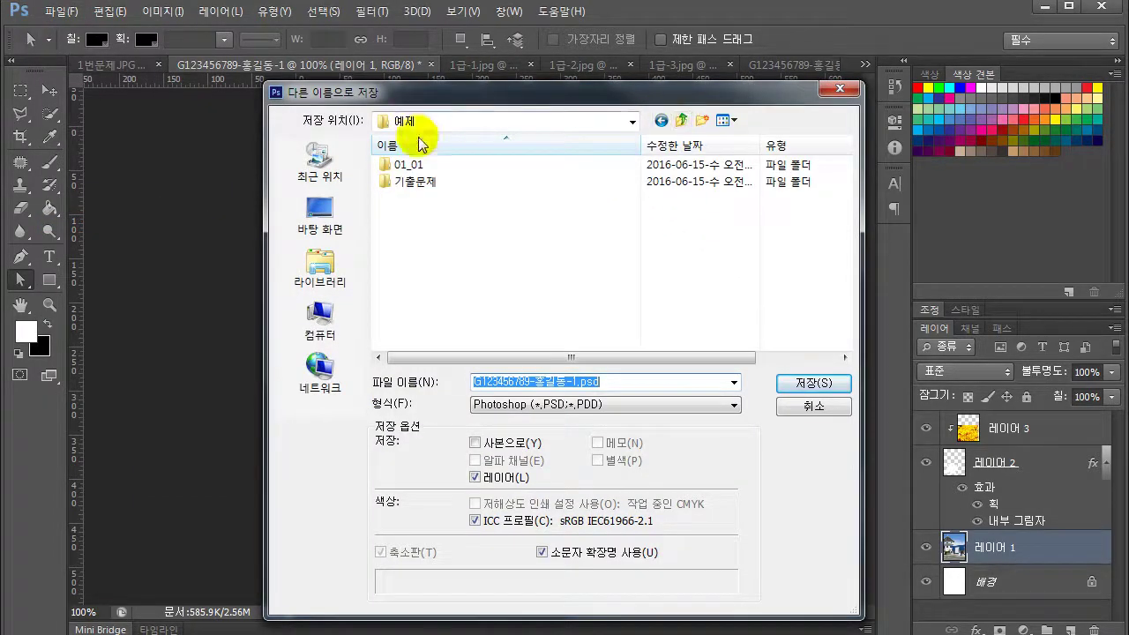
{"action": "double_click", "coordinate": [411, 167]}
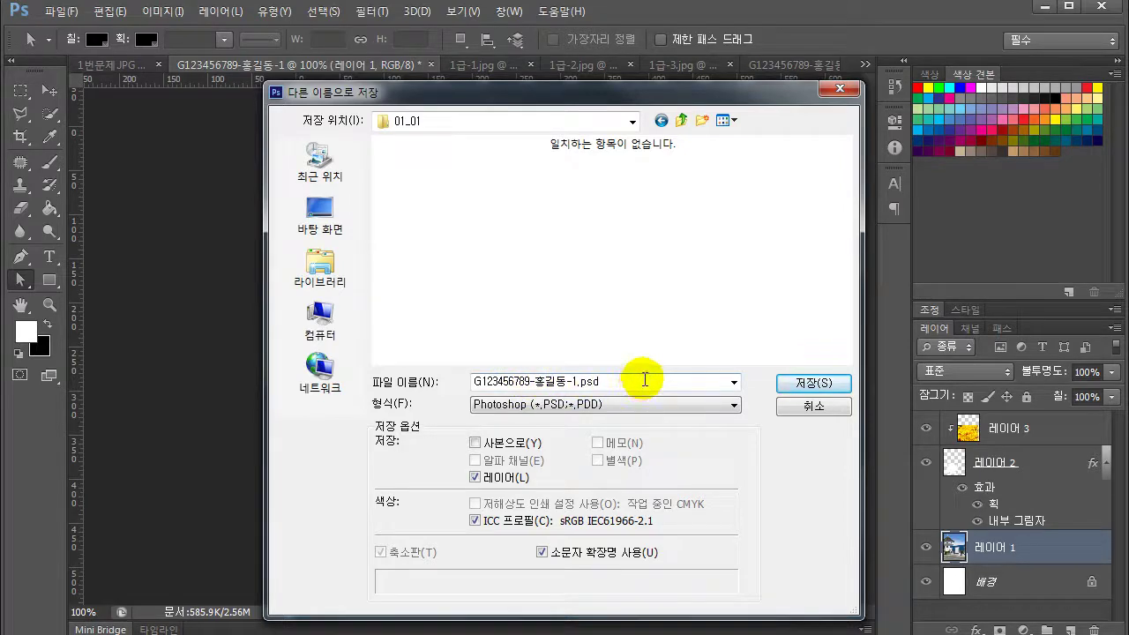
{"action": "left_click", "coordinate": [807, 382]}
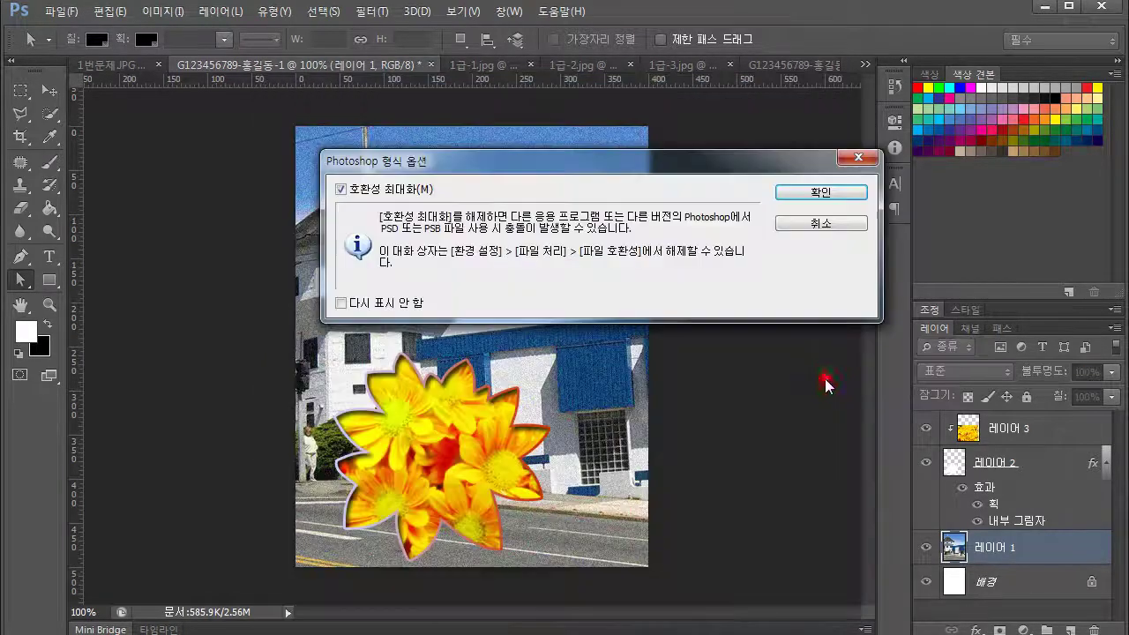
{"action": "left_click", "coordinate": [819, 196]}
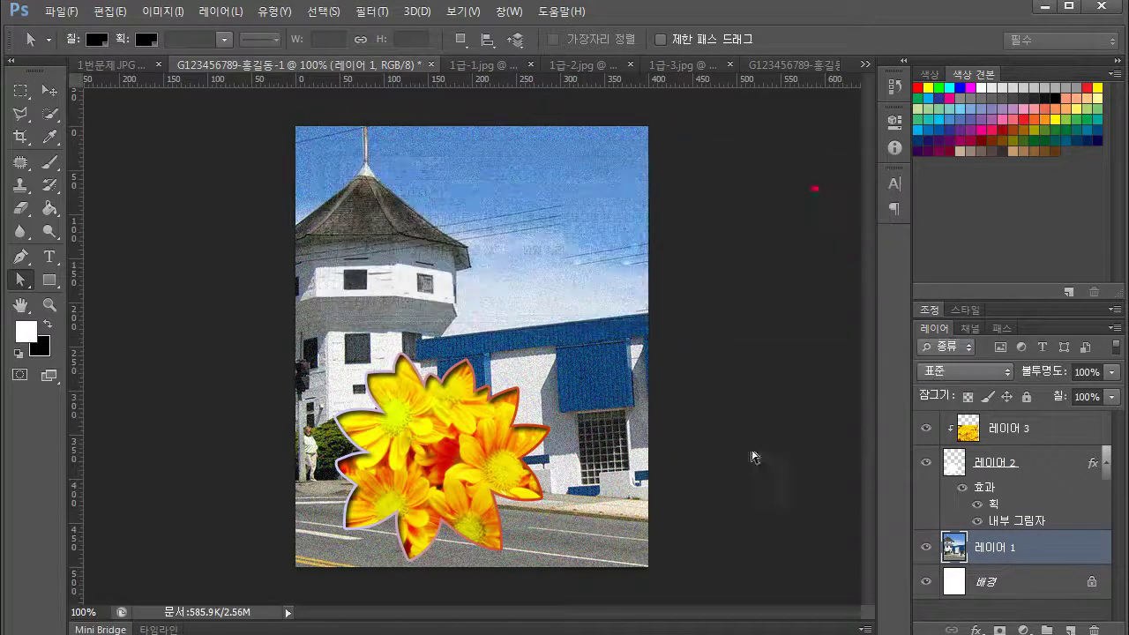
- Close the source photos 1급-1.jpg and 1급-2.jpg and bring up the exam sheet
{"action": "left_click", "coordinate": [484, 67]}
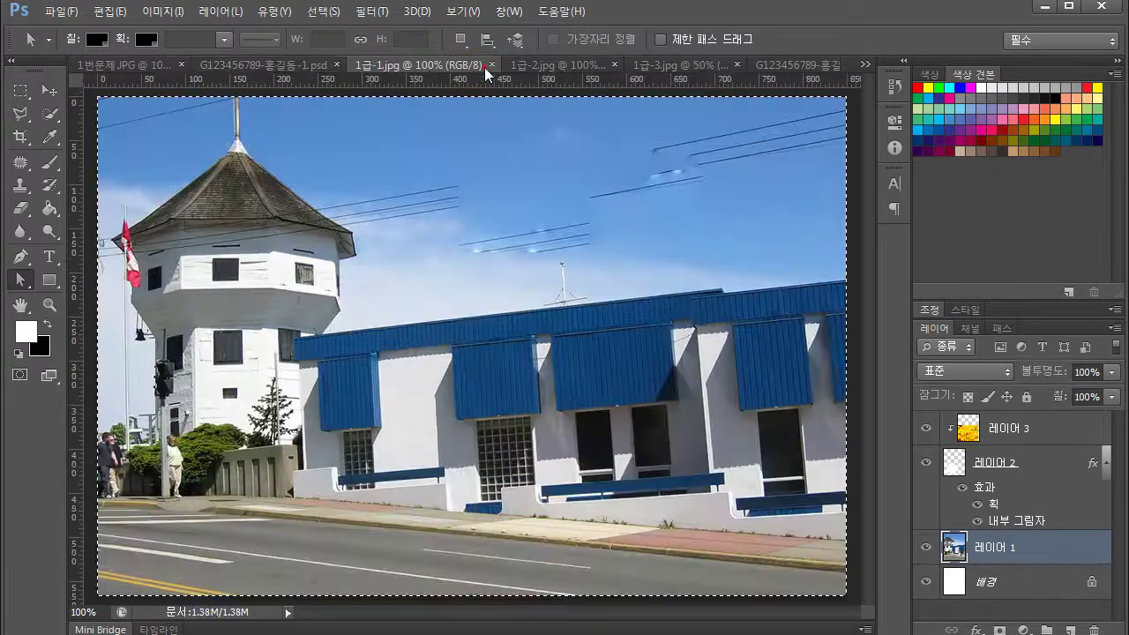
{"action": "left_click", "coordinate": [492, 64]}
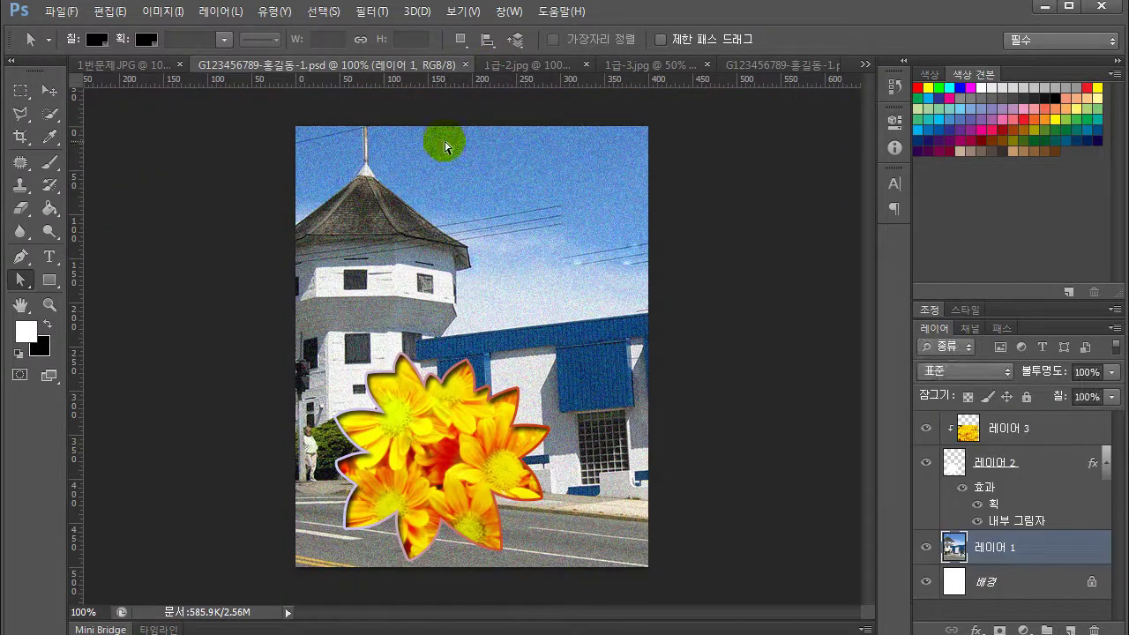
{"action": "left_click", "coordinate": [502, 63]}
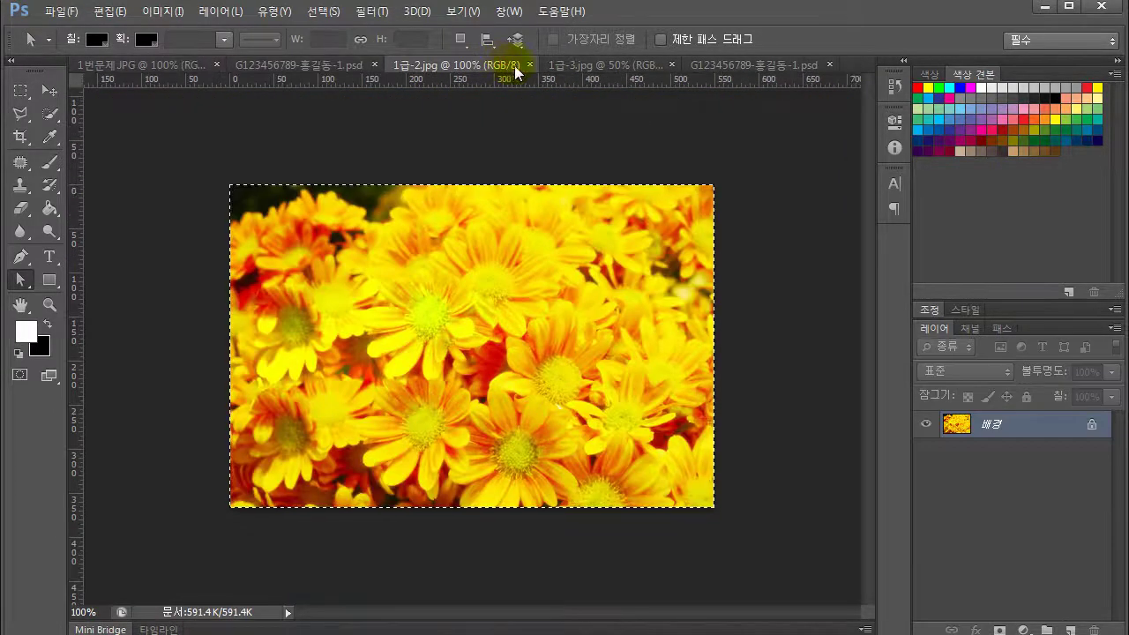
{"action": "left_click", "coordinate": [530, 65]}
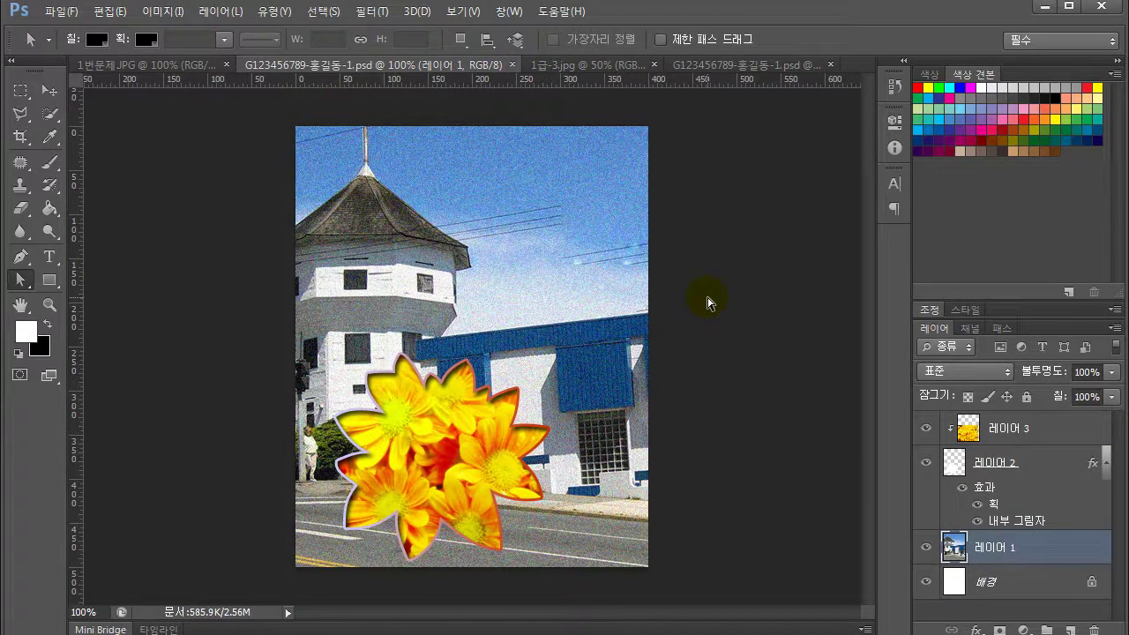
{"action": "left_click", "coordinate": [120, 62]}
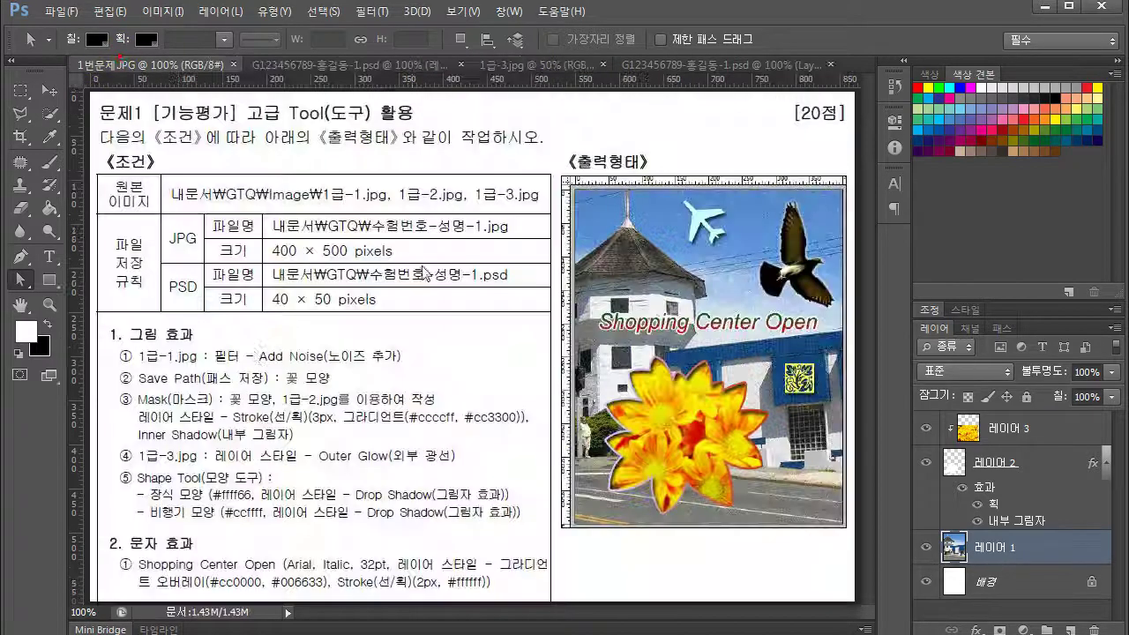